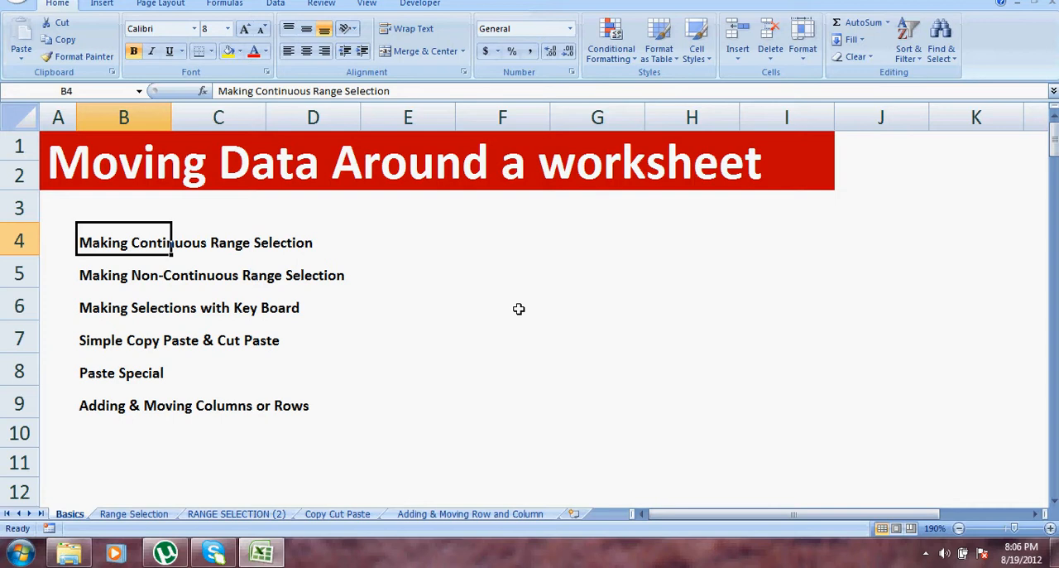
Go through the topic list on the Basics sheet one cell at a time, from B4 down to B9.
{"action": "left_click", "coordinate": [594, 250]}
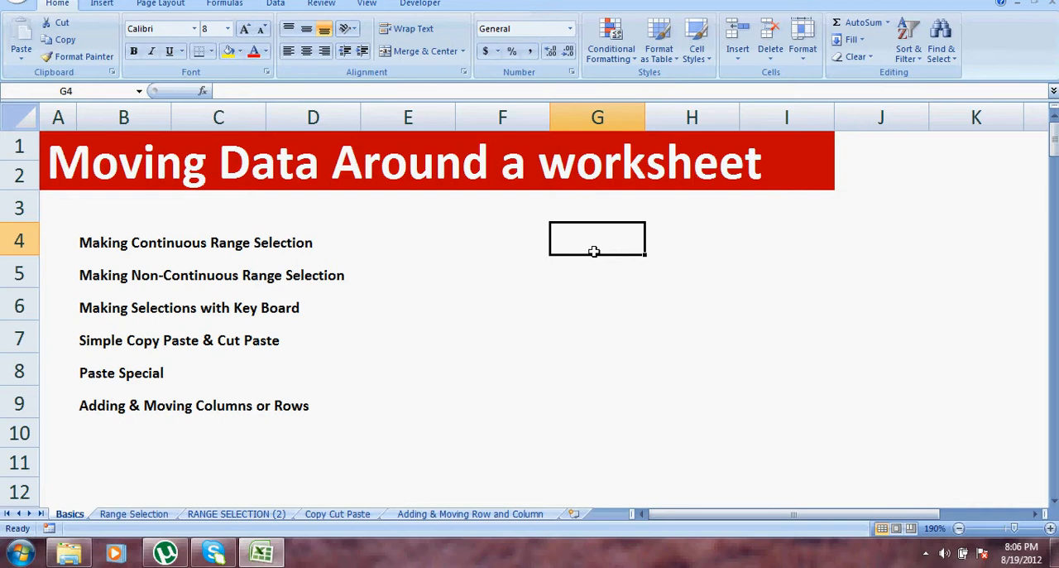
{"action": "key", "text": "Left"}
{"action": "key", "text": "Left"}
{"action": "key", "text": "Left"}
{"action": "key", "text": "Left"}
{"action": "key", "text": "Left"}
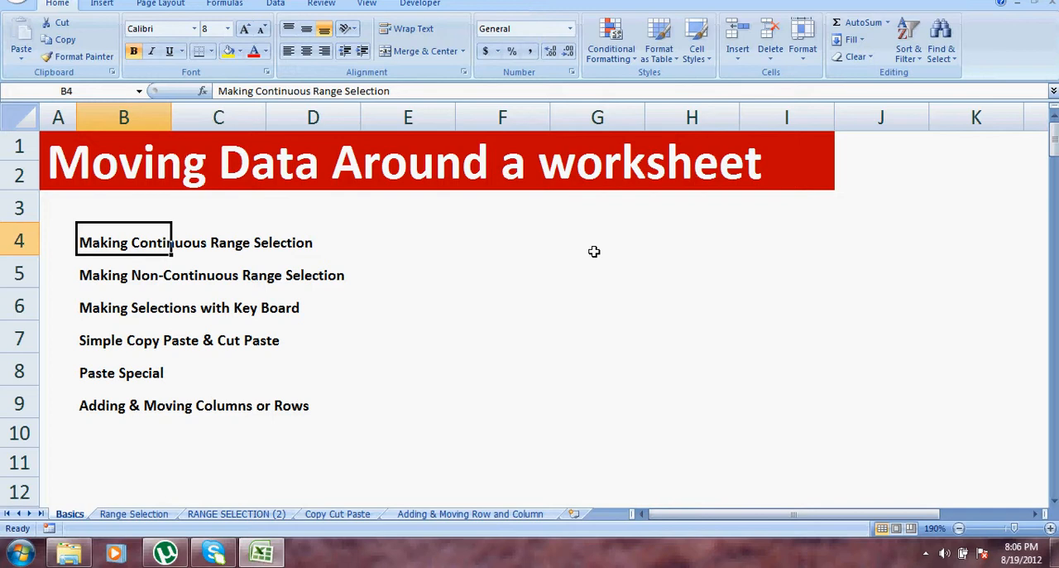
{"action": "key", "text": "Down"}
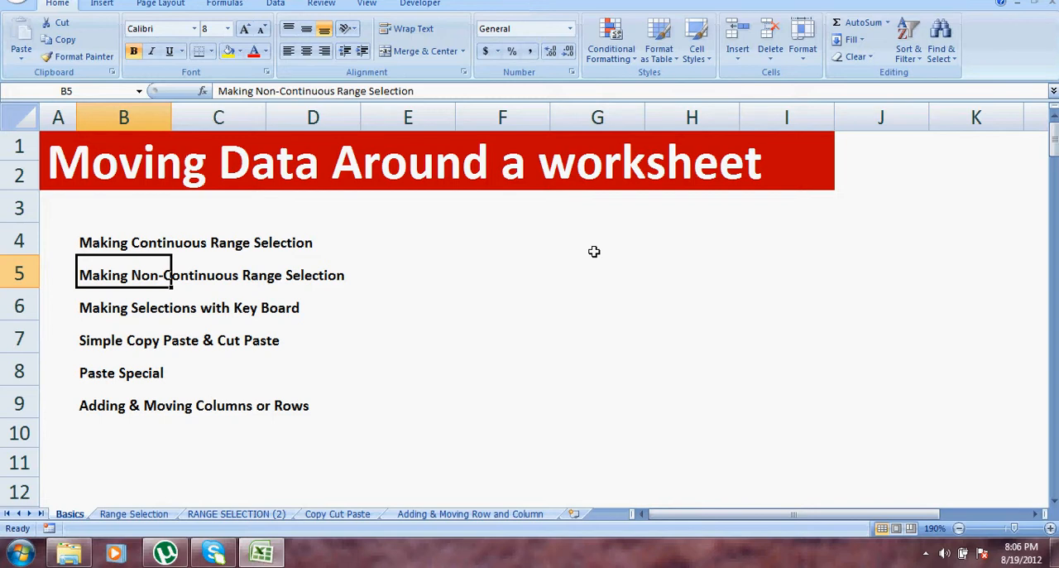
{"action": "key", "text": "Down"}
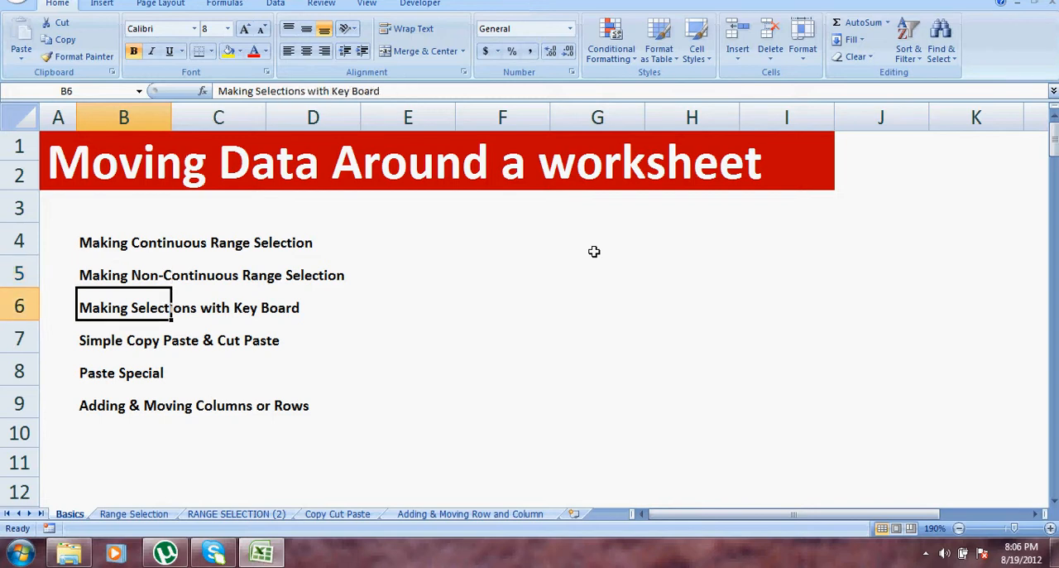
{"action": "key", "text": "Down"}
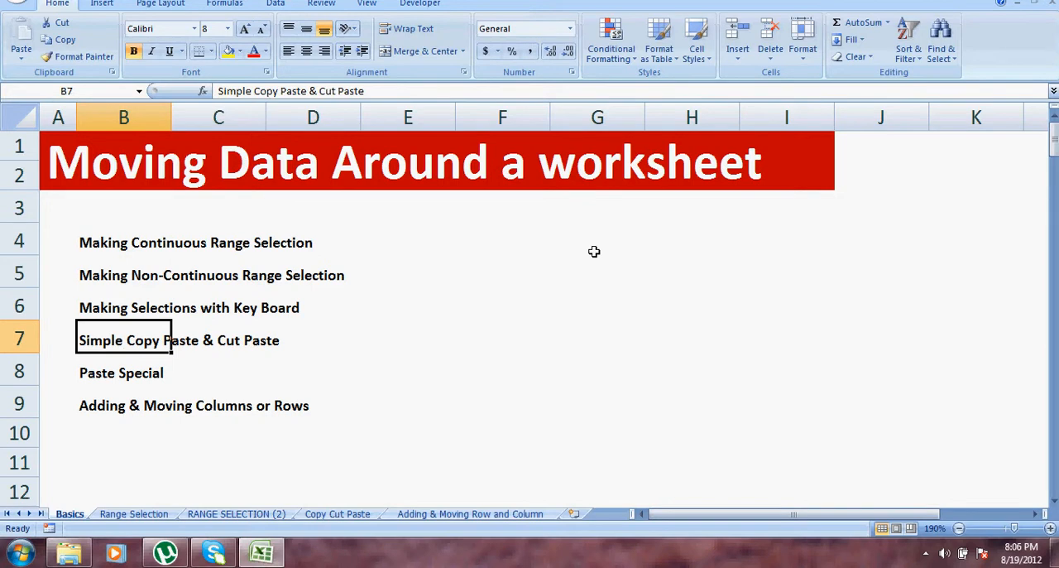
{"action": "key", "text": "Down"}
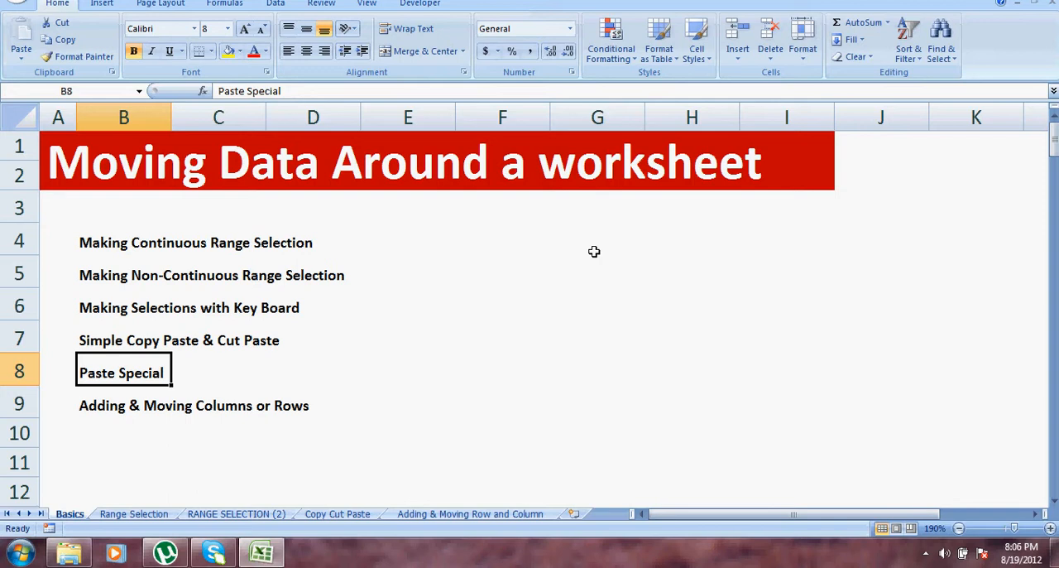
{"action": "key", "text": "Down"}
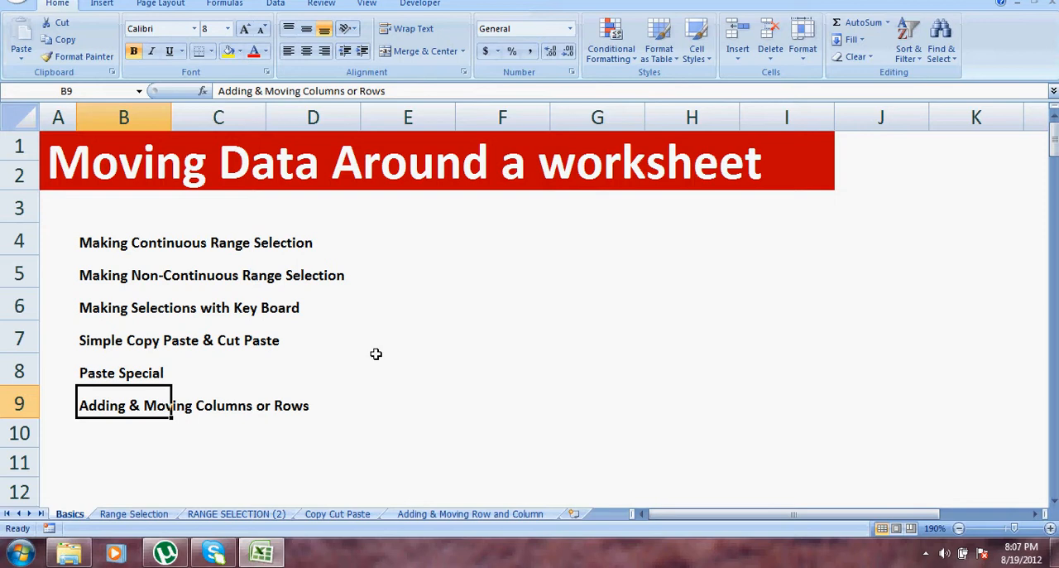
Open the Range Selection sheet and select the continuous range B6:E13, covering the first invoice table.
{"action": "left_click", "coordinate": [116, 514]}
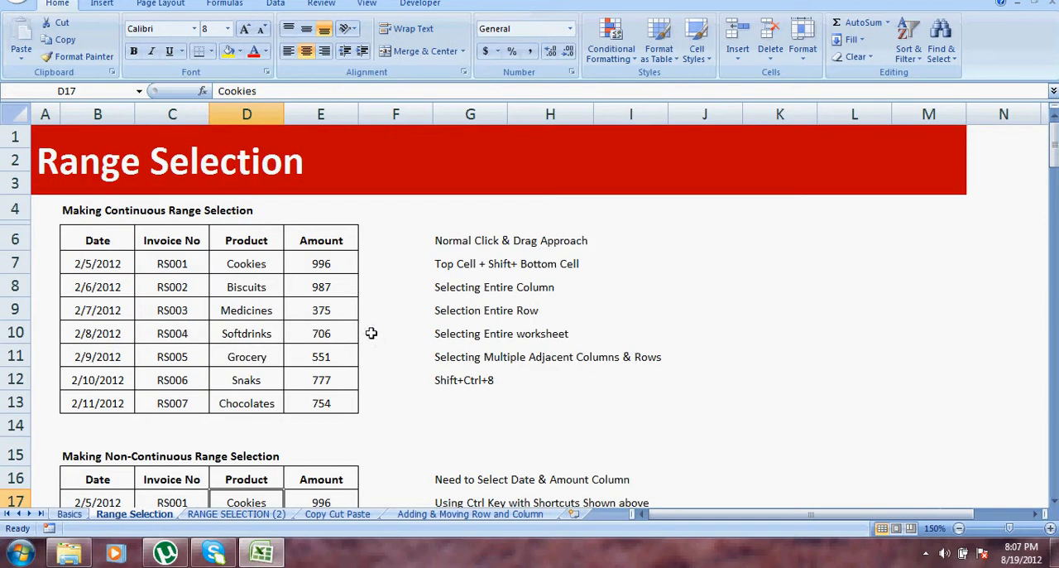
{"action": "left_click", "coordinate": [631, 261]}
{"action": "left_click_drag", "start_coordinate": [87, 236], "coordinate": [324, 405]}
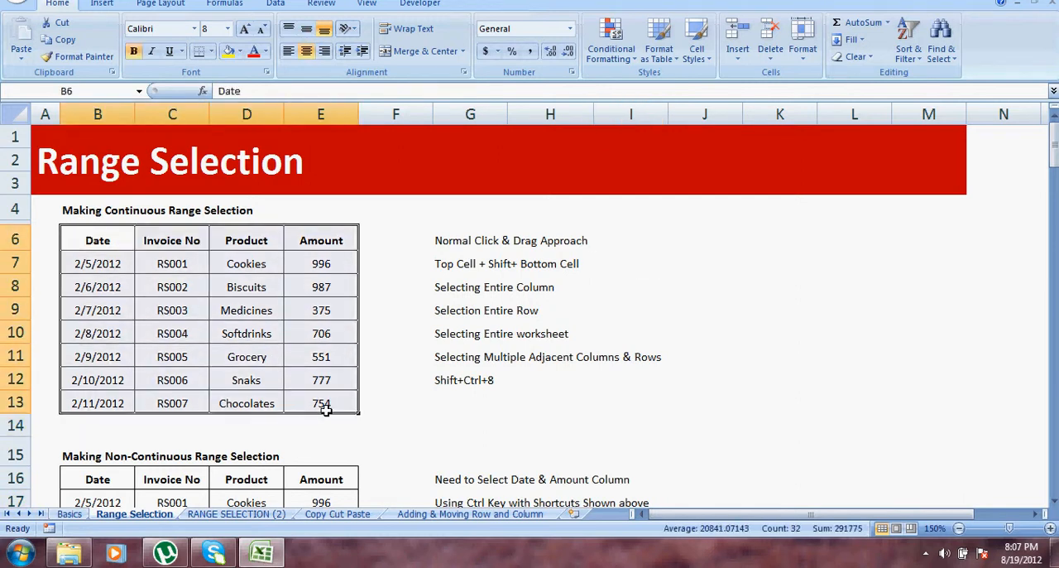
{"action": "left_click", "coordinate": [711, 296]}
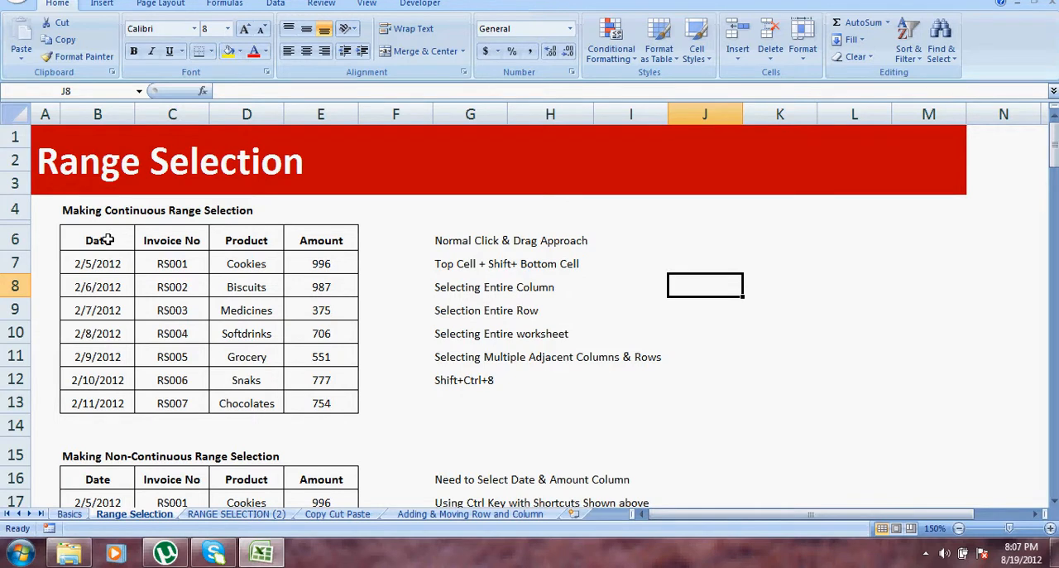
{"action": "left_click_drag", "start_coordinate": [107, 240], "coordinate": [302, 399]}
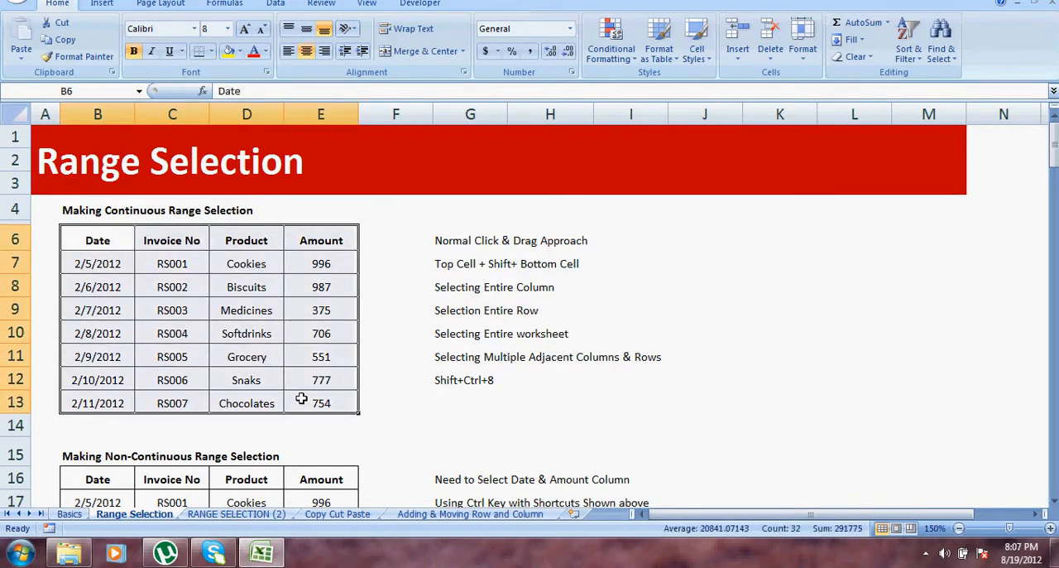
{"action": "left_click", "coordinate": [472, 320]}
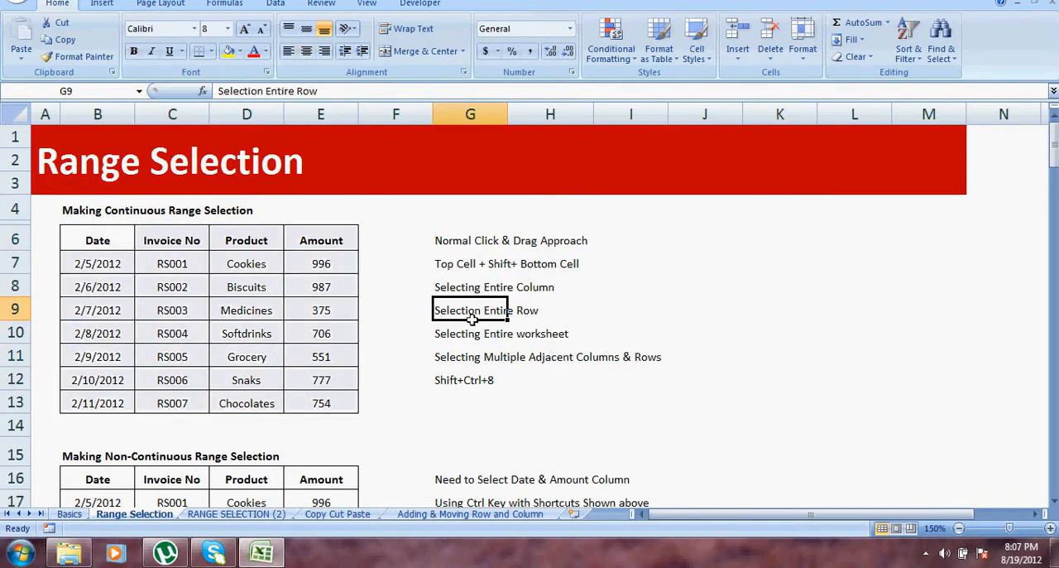
{"action": "left_click", "coordinate": [115, 240]}
{"action": "left_click_drag", "start_coordinate": [114, 240], "coordinate": [291, 394]}
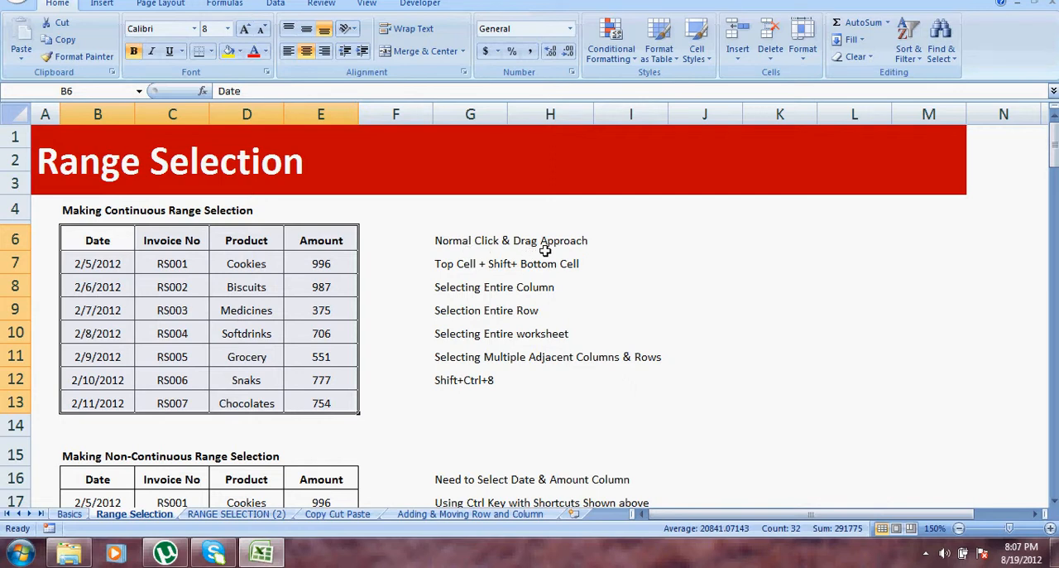
Clear the table selection and reselect it in one sweep from the Date header in B6 to the last amount in E13.
{"action": "double_click", "coordinate": [106, 240]}
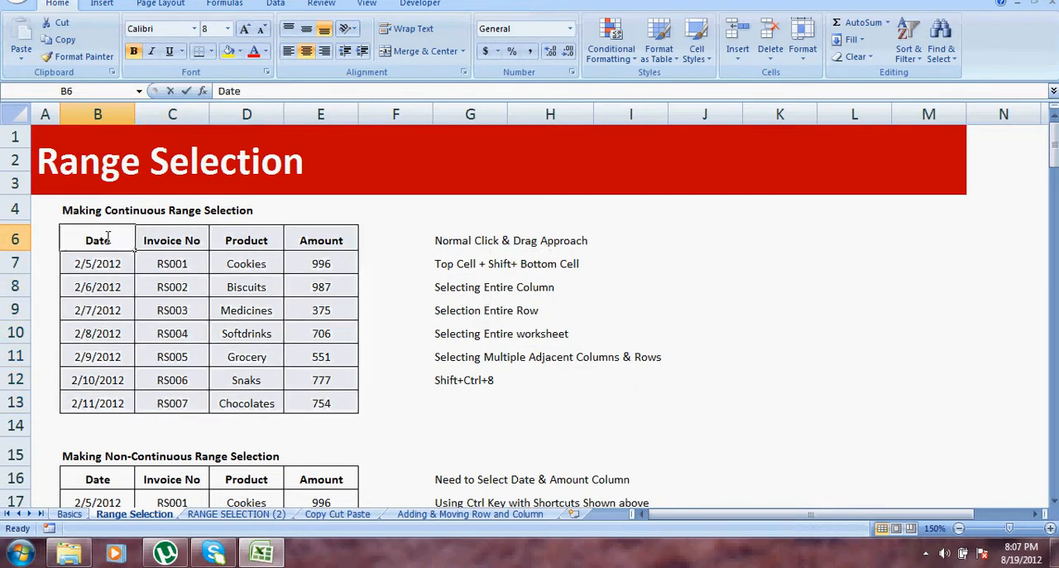
{"action": "left_click", "coordinate": [225, 298]}
{"action": "left_click", "coordinate": [91, 232]}
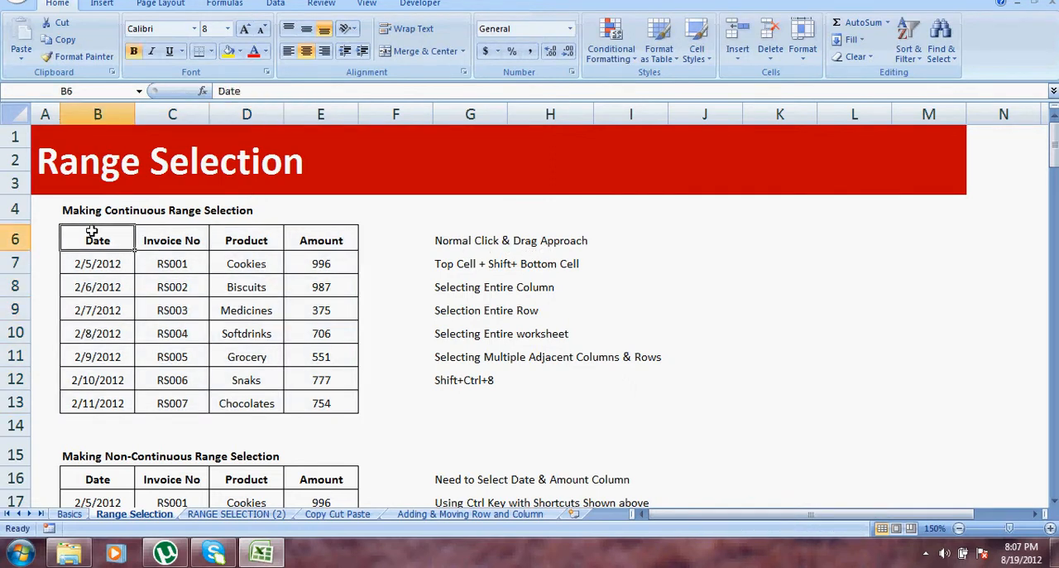
{"action": "left_click", "coordinate": [121, 260]}
{"action": "left_click_drag", "start_coordinate": [86, 233], "coordinate": [325, 402]}
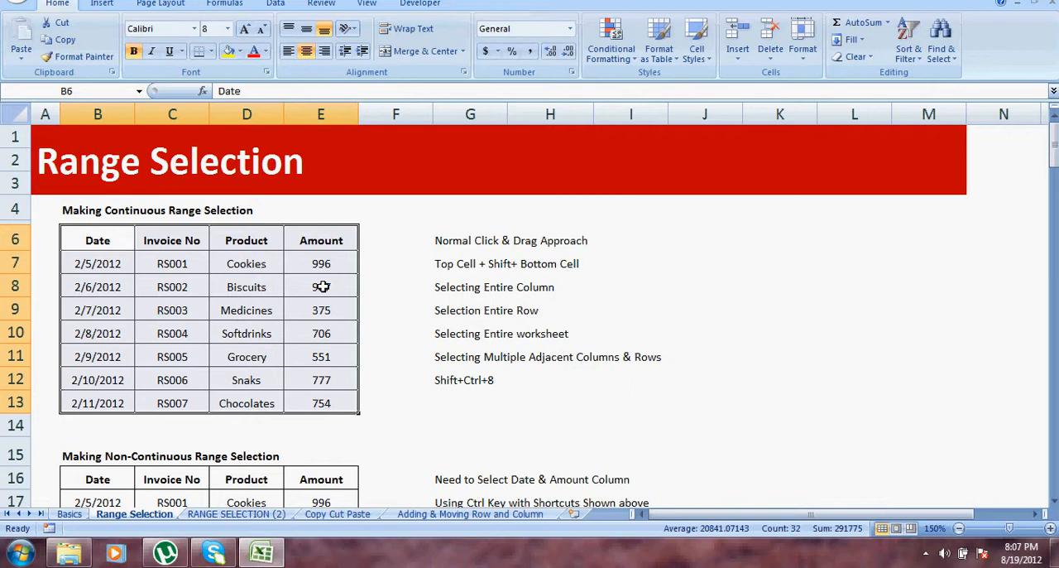
Select the first table by choosing its top cell B6 and extending the selection to its bottom cell E13, then deselect it.
{"action": "left_click", "coordinate": [92, 235]}
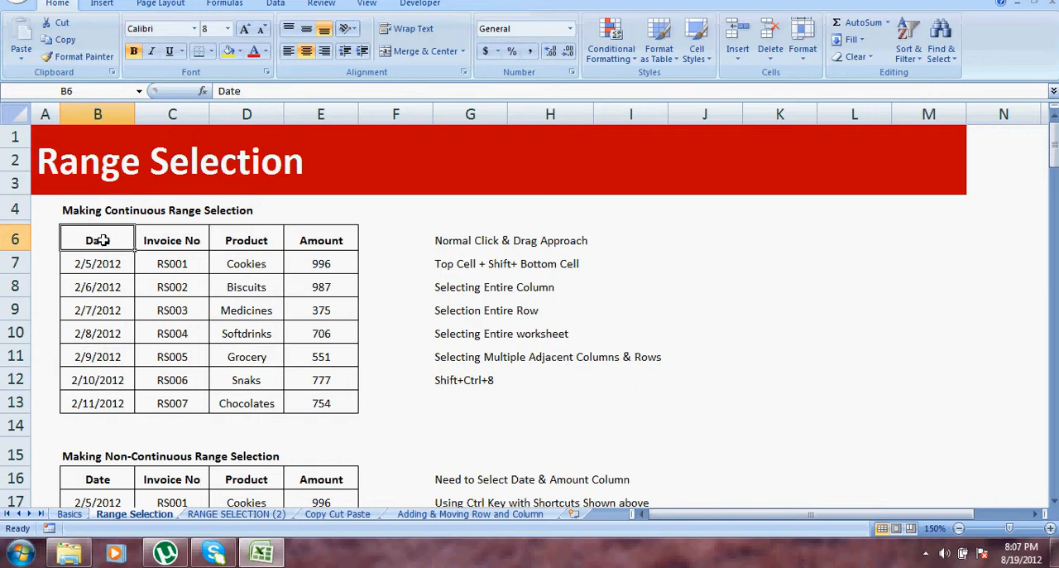
{"action": "left_click", "coordinate": [327, 400], "text": "shift"}
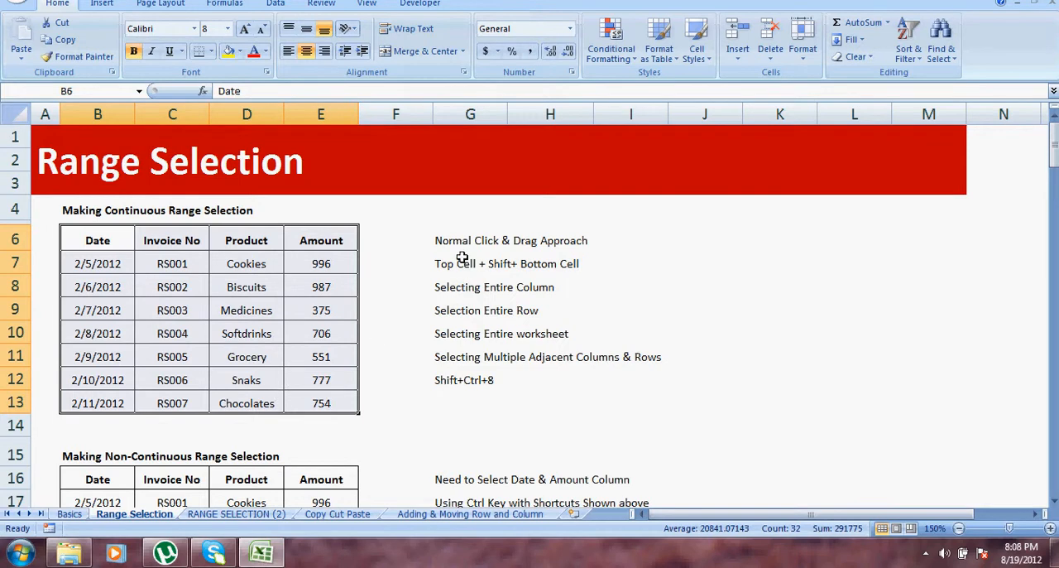
{"action": "left_click", "coordinate": [217, 285]}
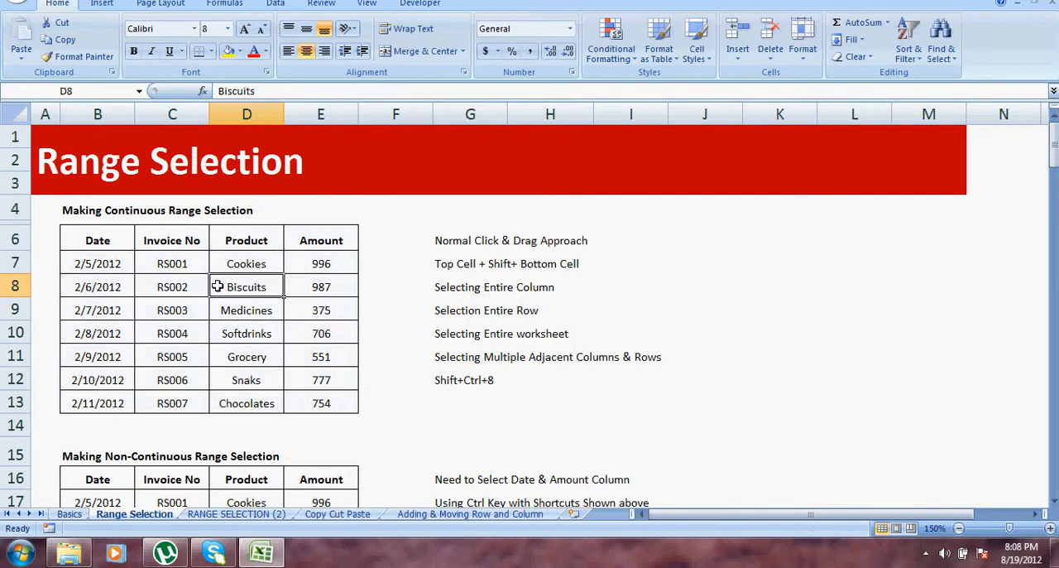
{"action": "left_click", "coordinate": [97, 240]}
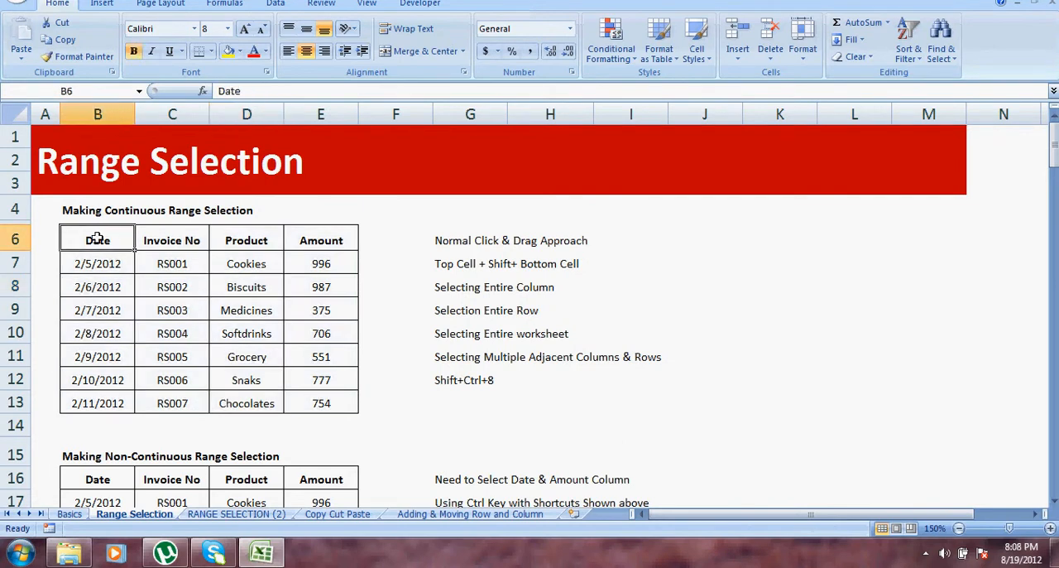
{"action": "left_click", "coordinate": [346, 401], "text": "shift"}
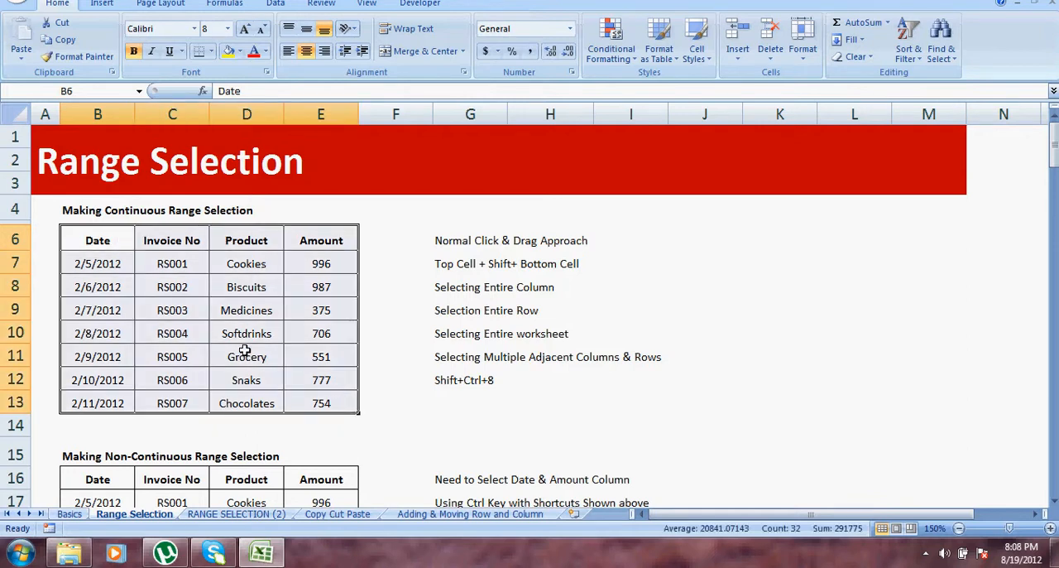
{"action": "left_click", "coordinate": [309, 338]}
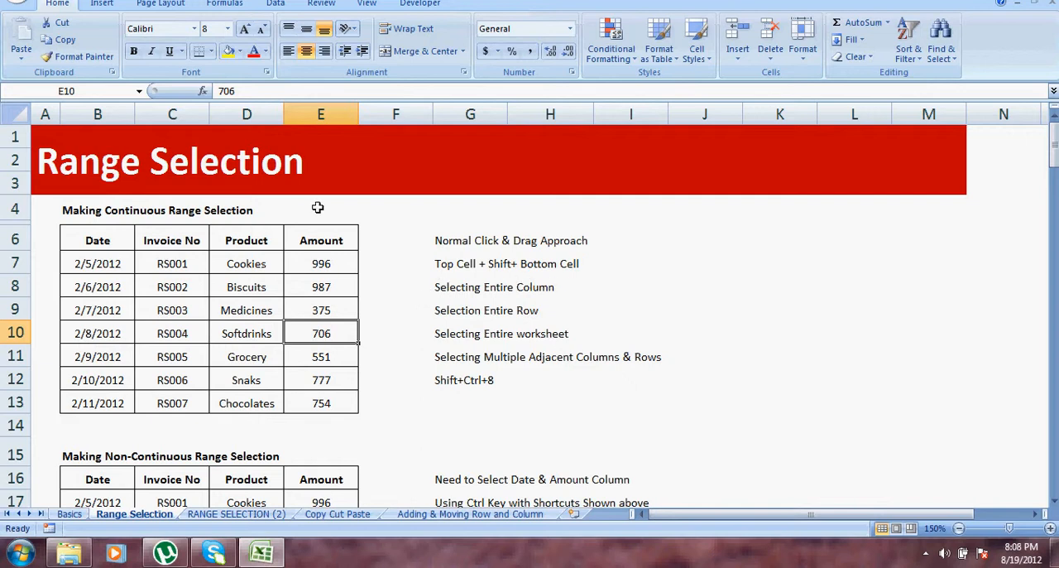
Select the entire column D, followed by the entire rows 6, 9 and 10 one after another.
{"action": "left_click", "coordinate": [236, 110]}
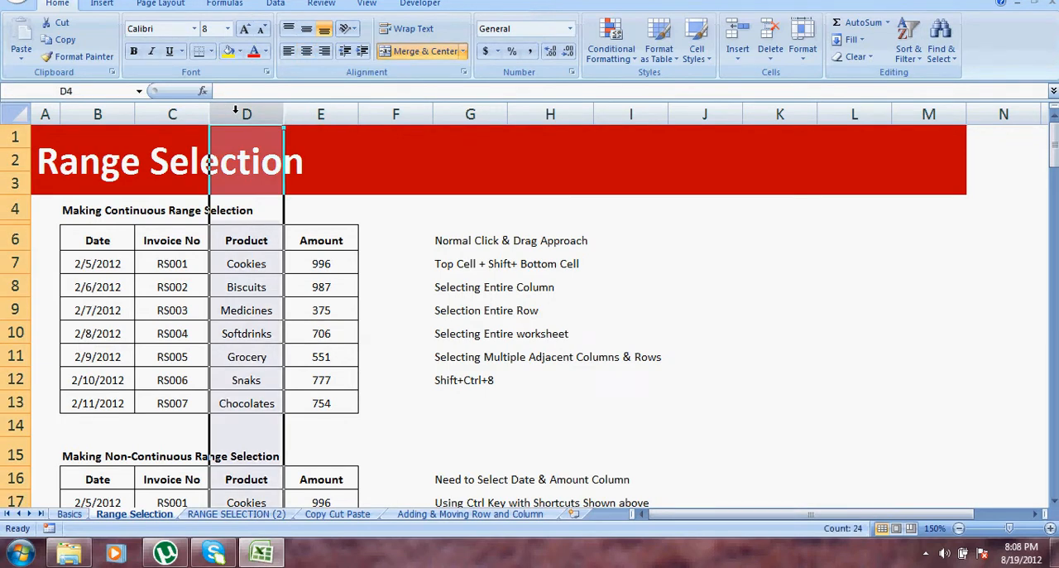
{"action": "left_click", "coordinate": [14, 239]}
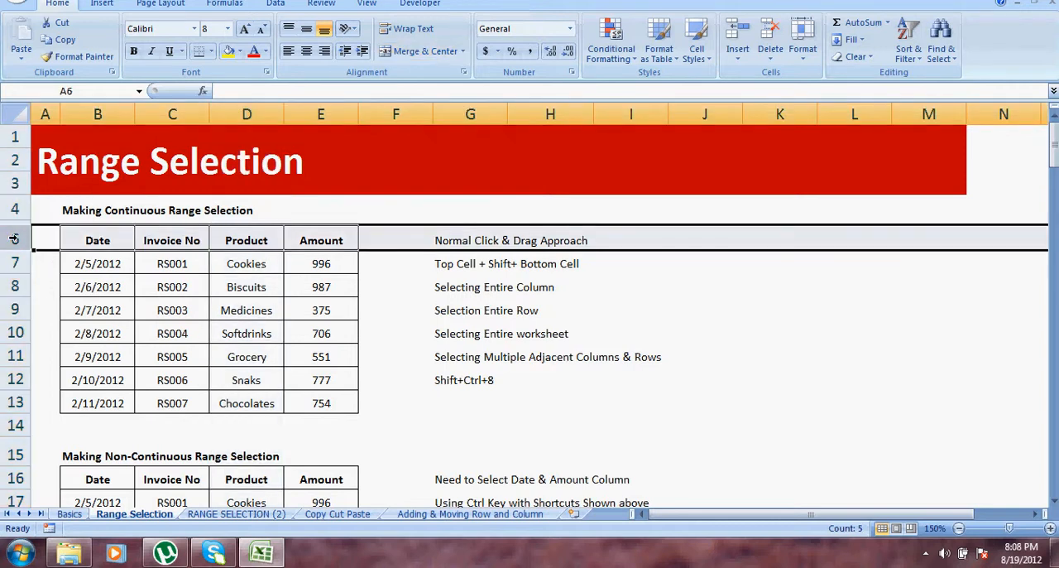
{"action": "left_click", "coordinate": [15, 309]}
{"action": "left_click", "coordinate": [15, 333]}
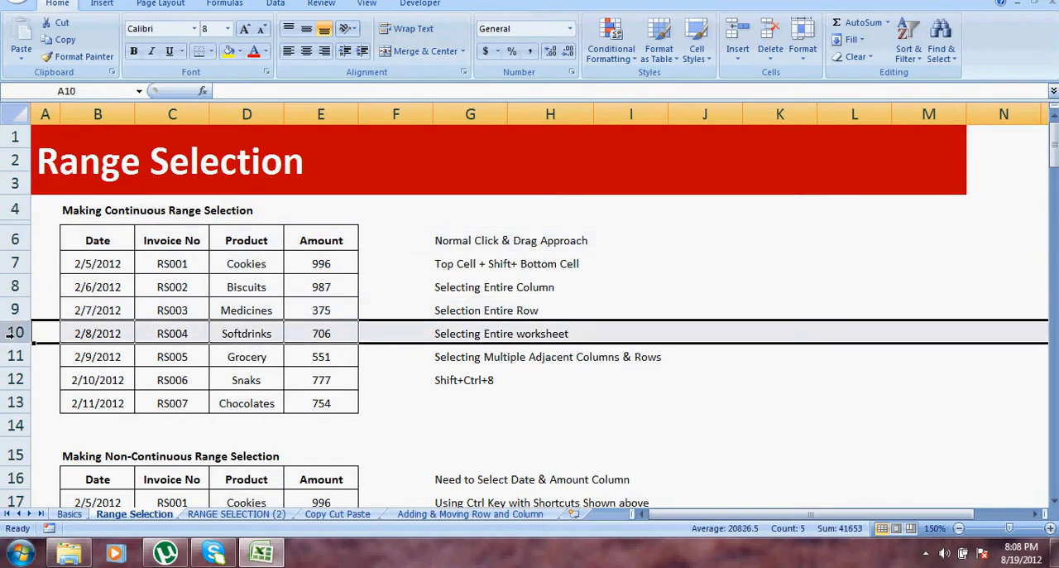
Select the entire worksheet, then return to the Invoice No header cell C6.
{"action": "left_click", "coordinate": [196, 362]}
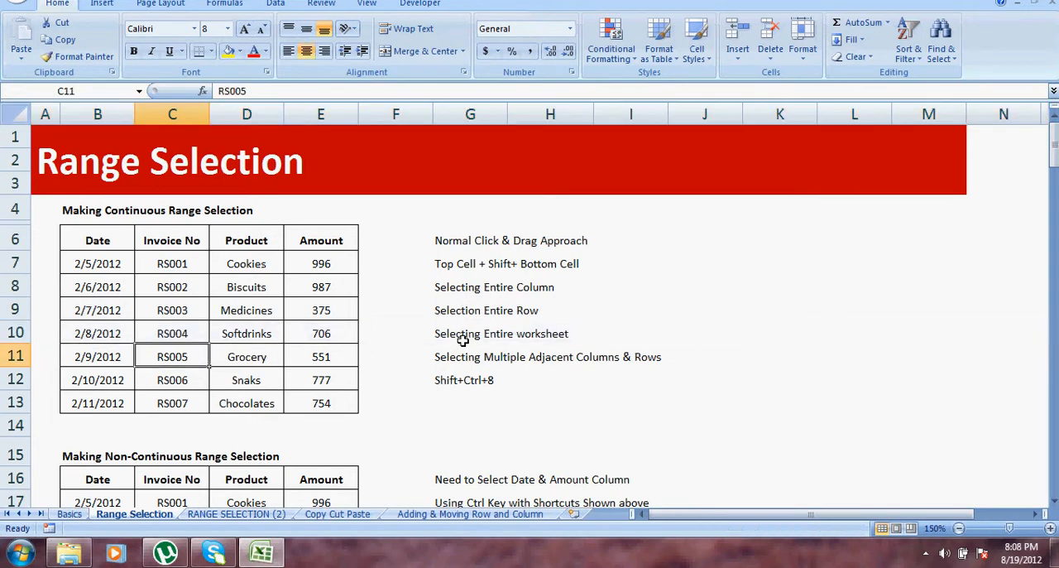
{"action": "left_click", "coordinate": [20, 113]}
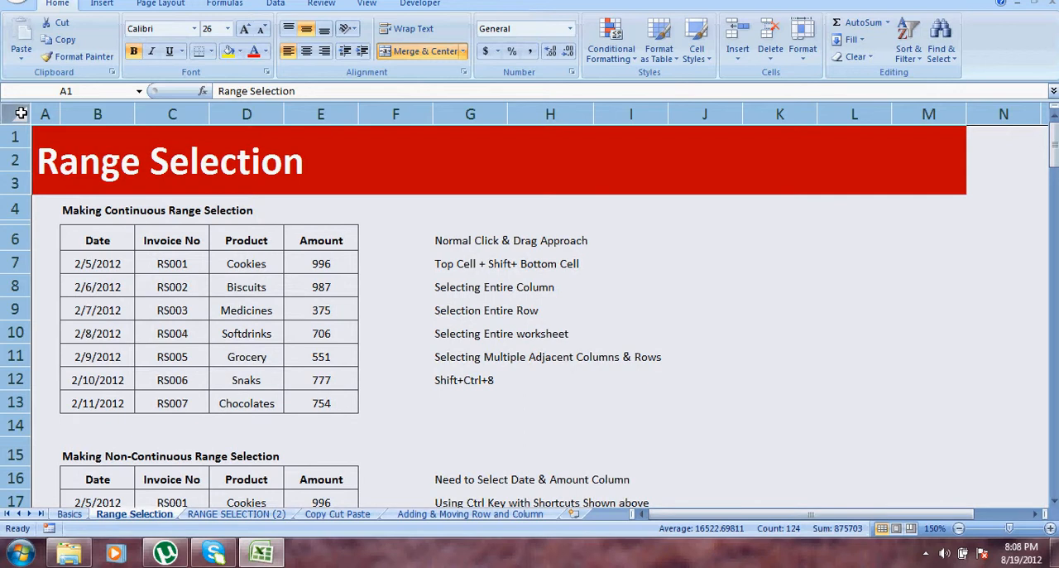
{"action": "left_click", "coordinate": [201, 239]}
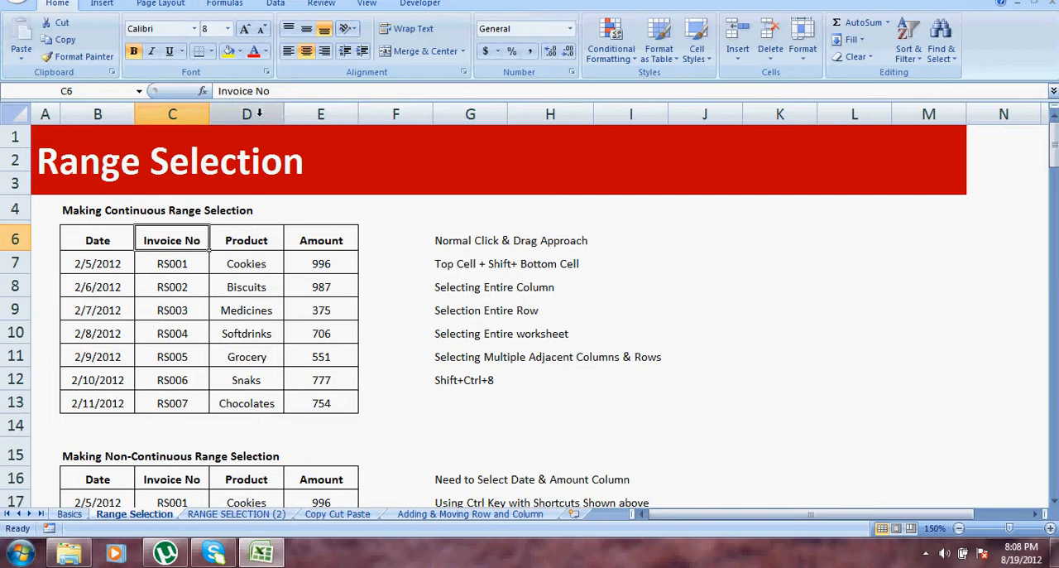
Select adjacent columns C and D, a wider block of columns starting at C, and adjacent rows from row 7 down.
{"action": "mouse_move", "coordinate": [201, 113]}
{"action": "left_mouse_down"}
{"action": "mouse_move", "coordinate": [235, 109]}
{"action": "mouse_move", "coordinate": [191, 112]}
{"action": "left_mouse_up"}
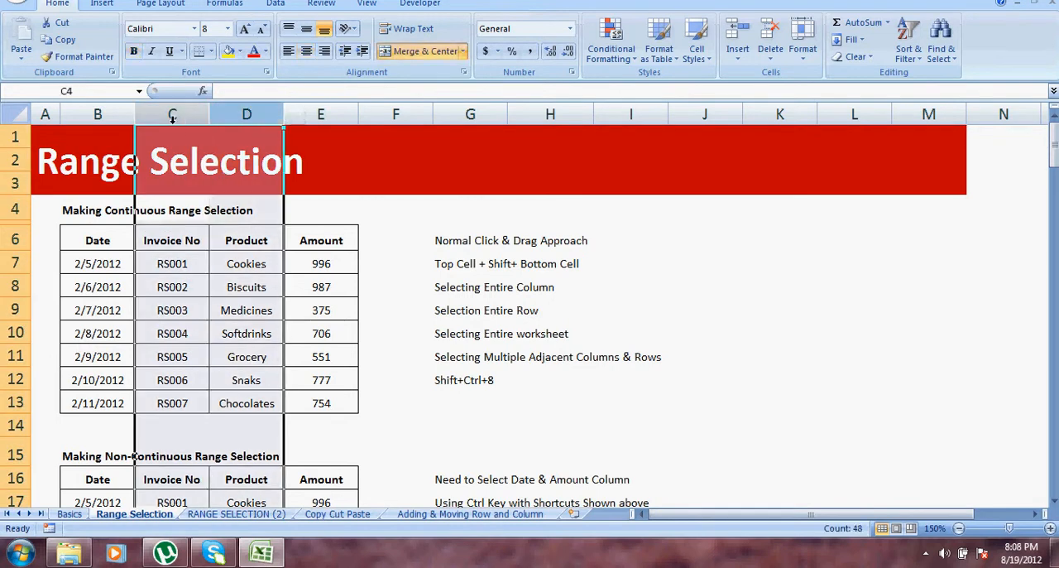
{"action": "left_click", "coordinate": [201, 301]}
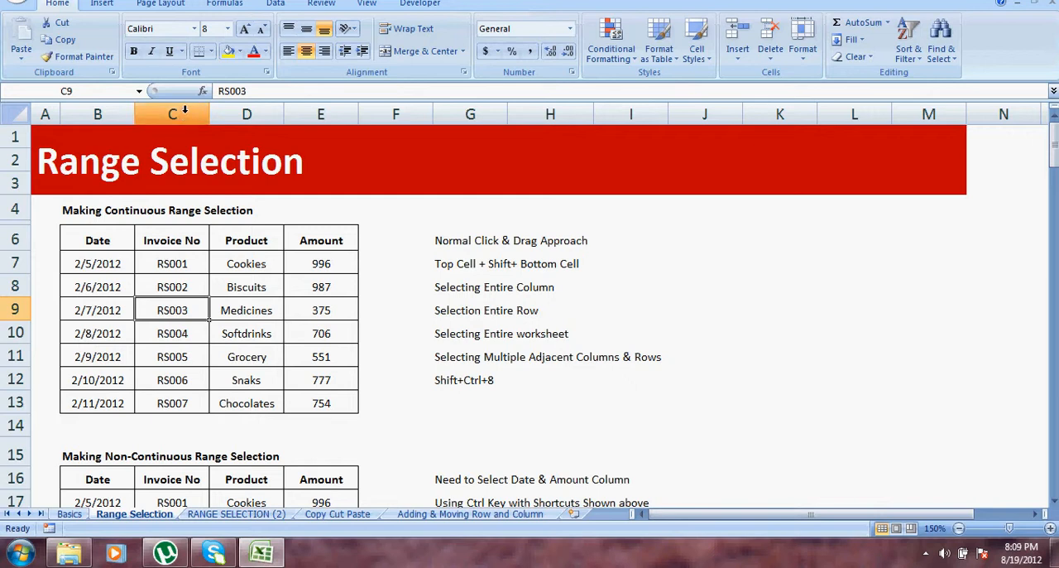
{"action": "left_click_drag", "start_coordinate": [185, 110], "coordinate": [683, 147]}
{"action": "left_click", "coordinate": [615, 239]}
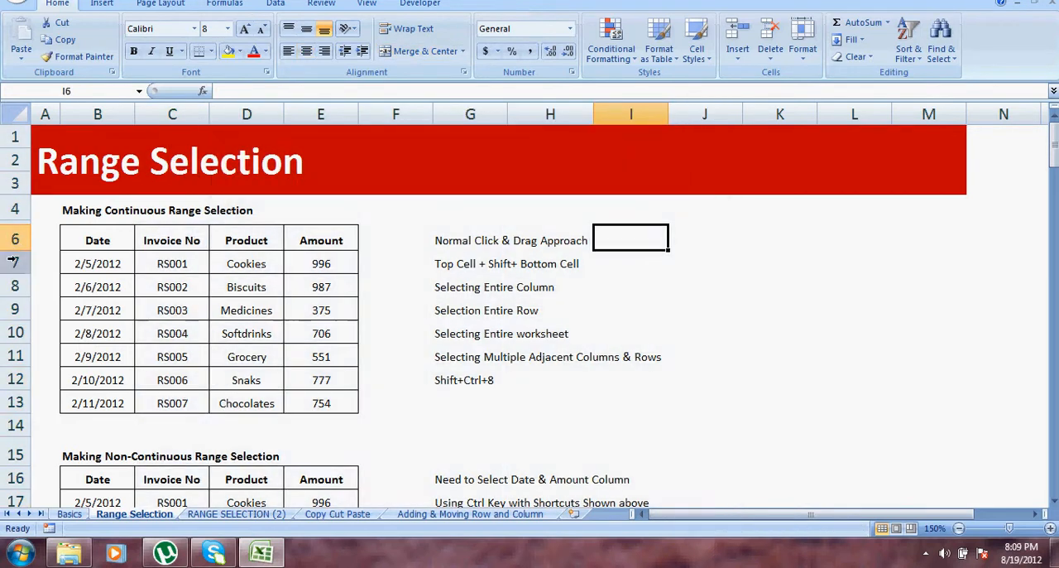
{"action": "left_click_drag", "start_coordinate": [14, 264], "coordinate": [16, 447]}
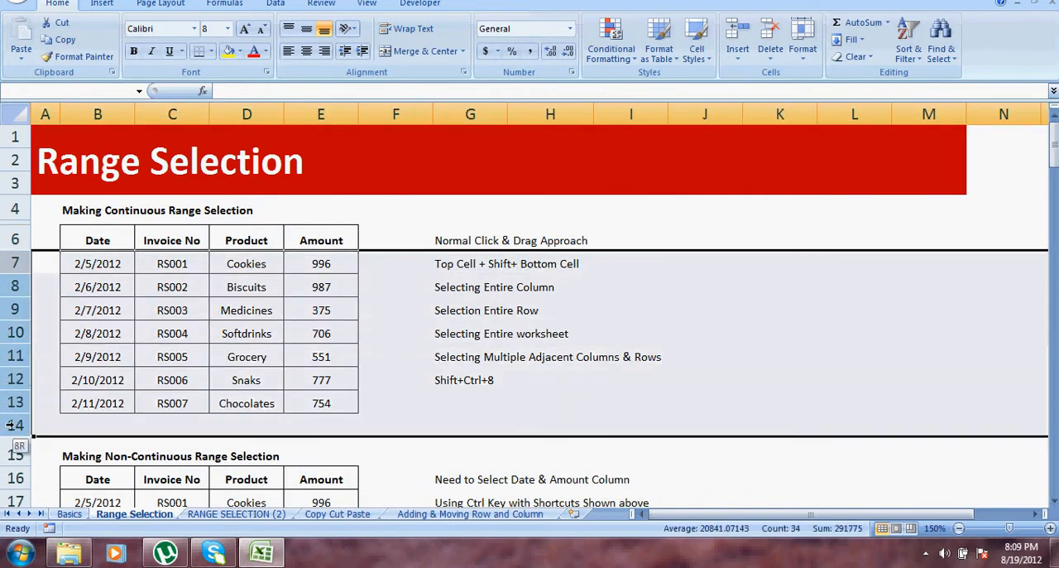
{"action": "left_click", "coordinate": [247, 332]}
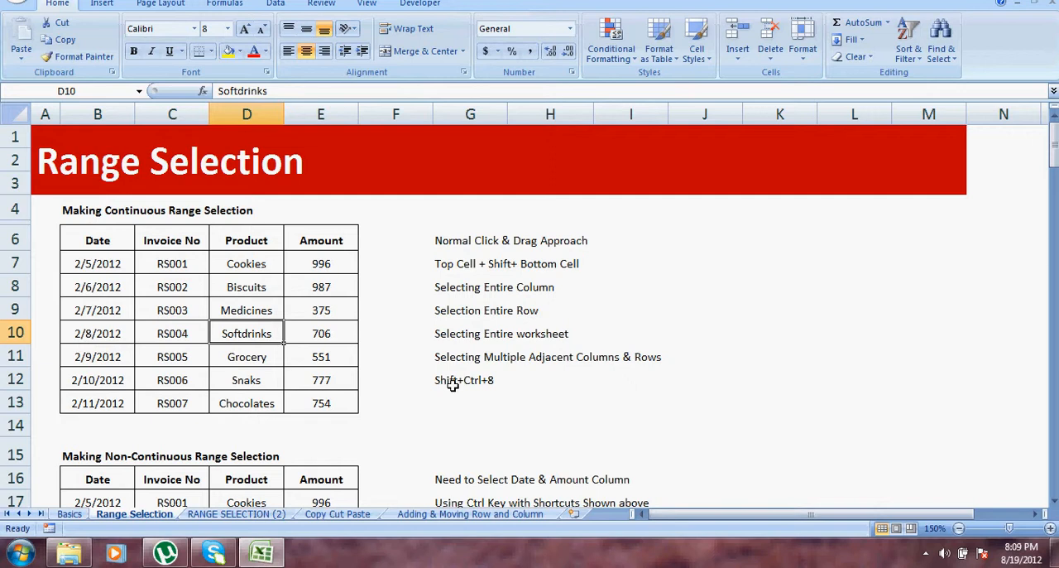
Select the first table's range B6:E13 and return to the Softdrinks cell D10 inside it.
{"action": "left_click_drag", "start_coordinate": [95, 236], "coordinate": [307, 406]}
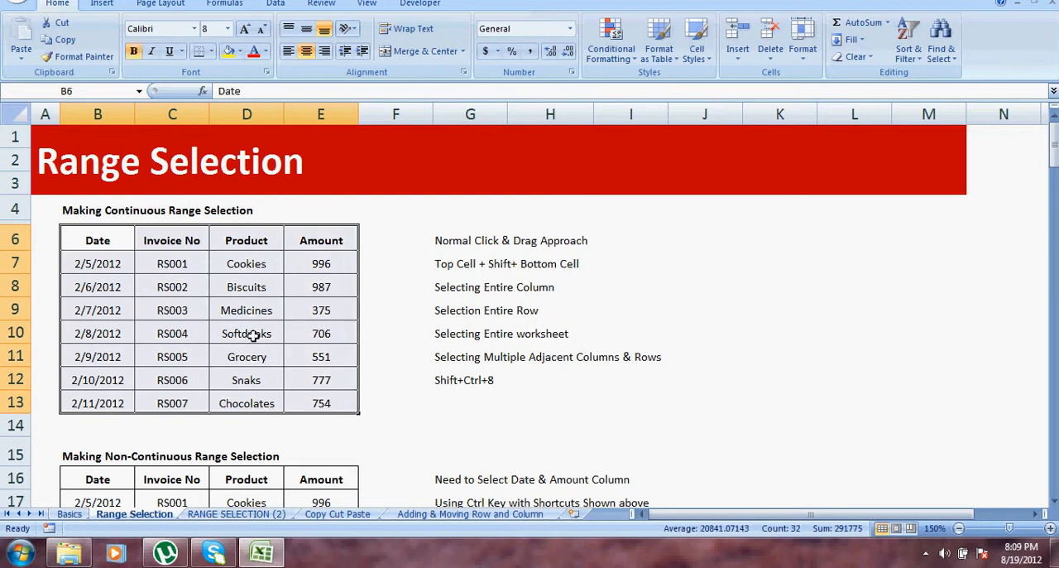
{"action": "left_click", "coordinate": [251, 333]}
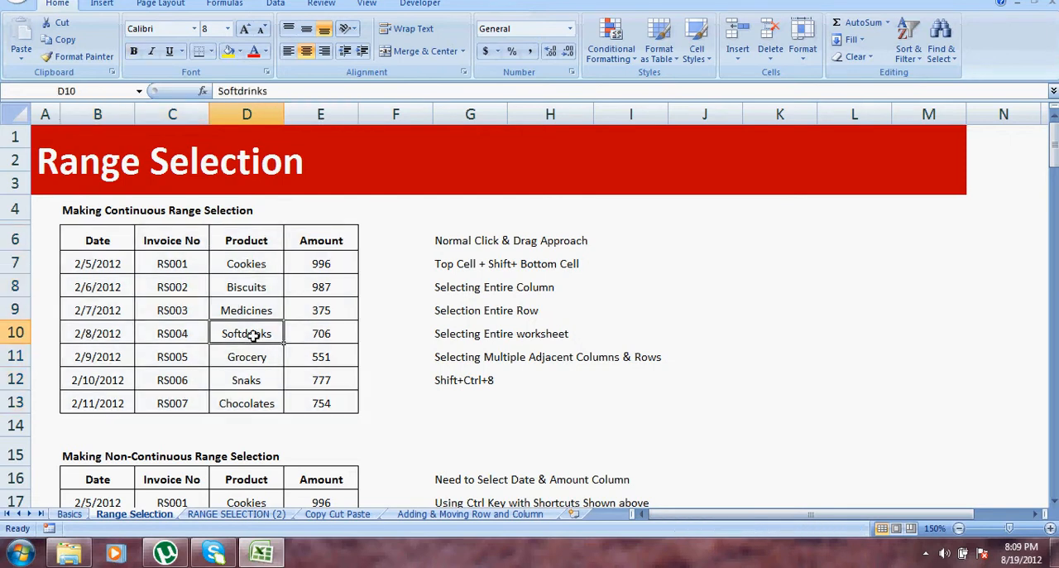
Select the whole data region around D10, B6:E13, and return to the shortcut note in G12.
{"action": "key", "text": "ctrl+shift+8"}
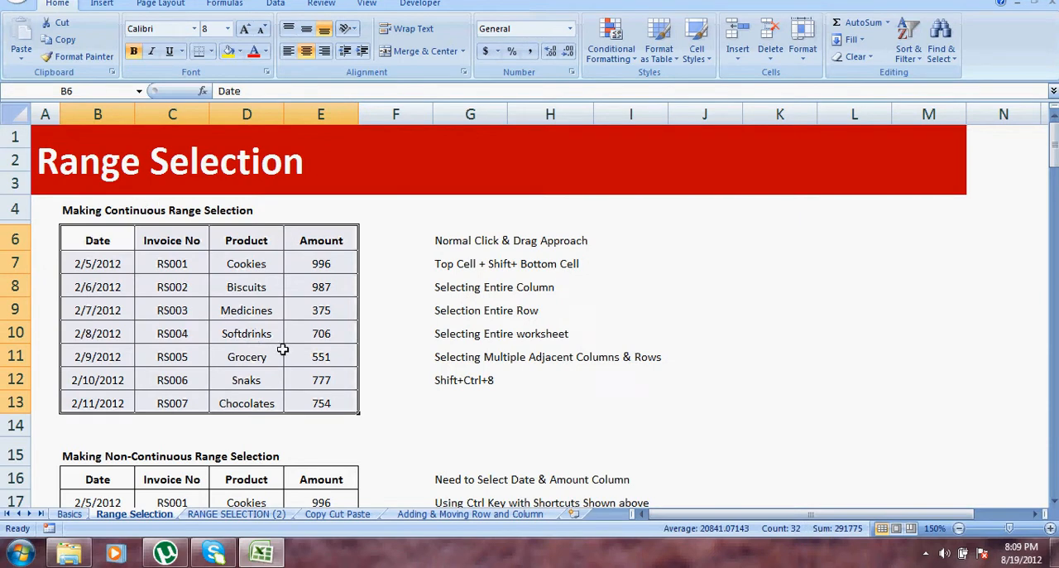
{"action": "left_click", "coordinate": [464, 381]}
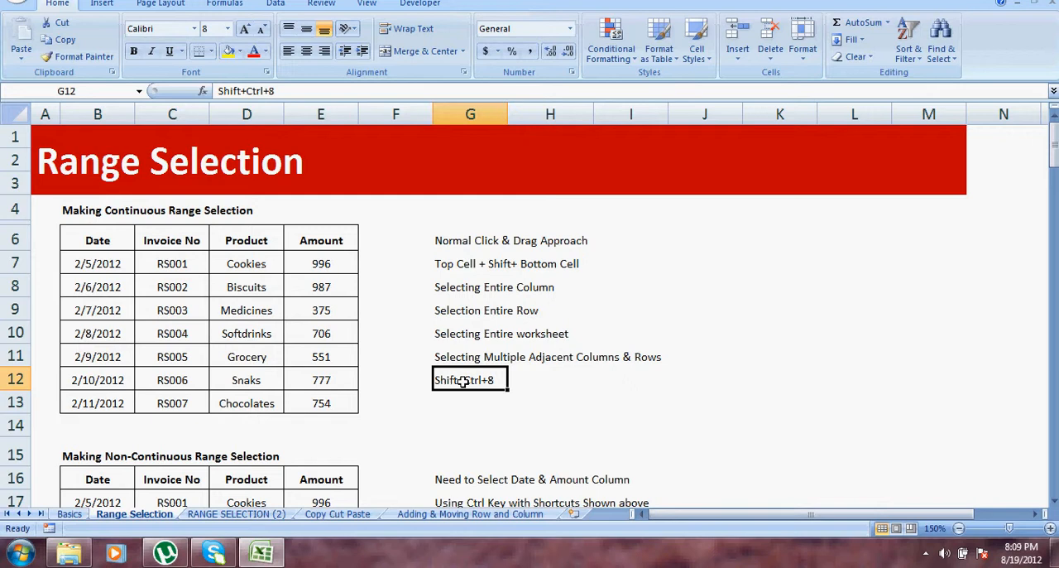
{"action": "key", "text": "Down"}
{"action": "key", "text": "Up"}
Examine the RANGE SELECTION (2) sheet's headers across to the last column, Diff, and return to the Range Selection sheet.
{"action": "left_click", "coordinate": [240, 514]}
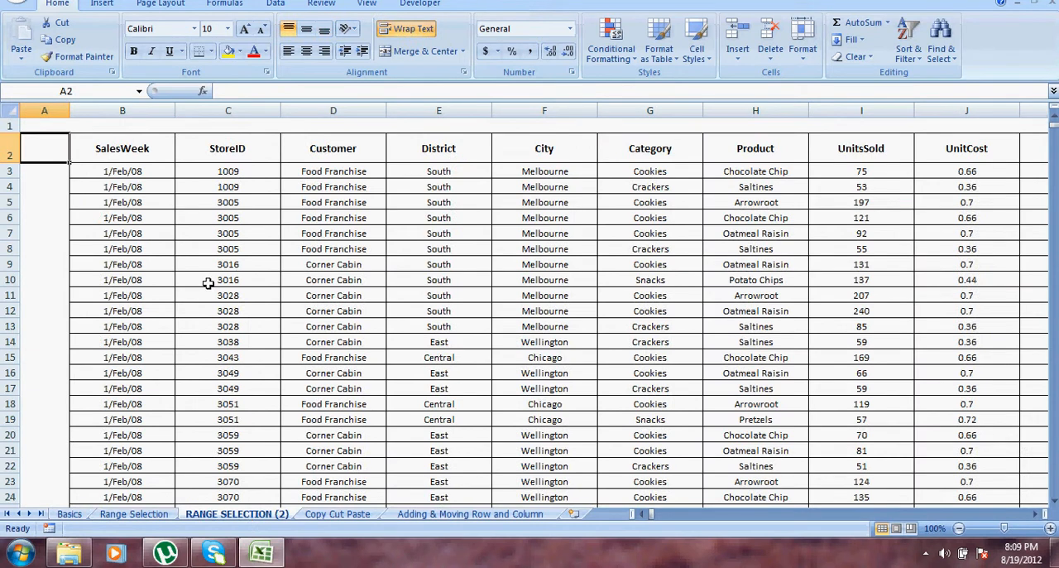
{"action": "left_click", "coordinate": [111, 139]}
{"action": "key", "text": "Right"}
{"action": "key", "text": "Right"}
{"action": "key", "text": "Right"}
{"action": "key", "text": "Right"}
{"action": "key", "text": "Right"}
{"action": "key", "text": "Right"}
{"action": "key", "text": "Right"}
{"action": "key", "text": "Right"}
{"action": "key", "text": "Right"}
{"action": "key", "text": "Right"}
{"action": "key", "text": "Right"}
{"action": "key", "text": "Right"}
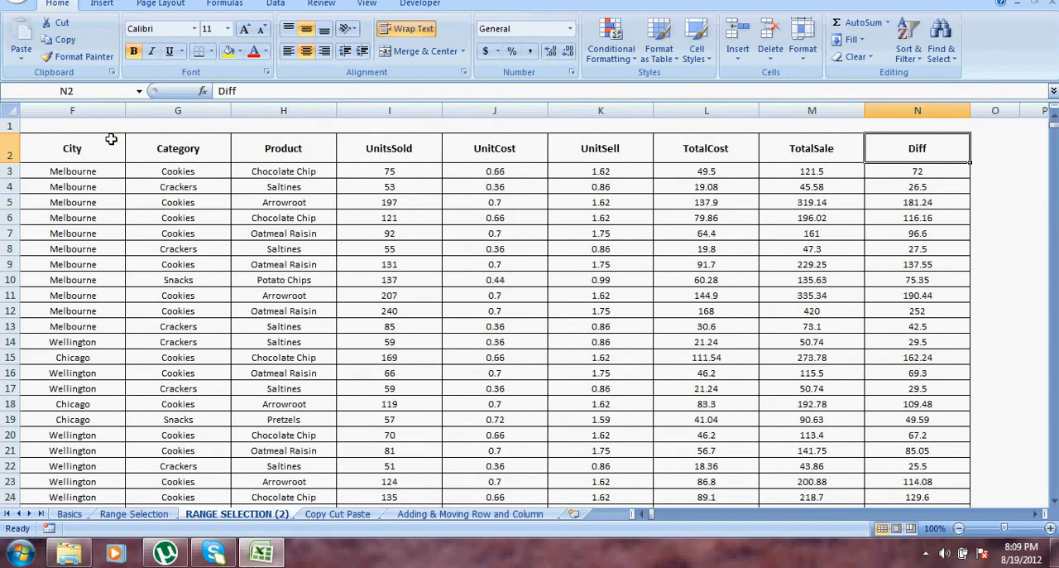
{"action": "key", "text": "Home"}
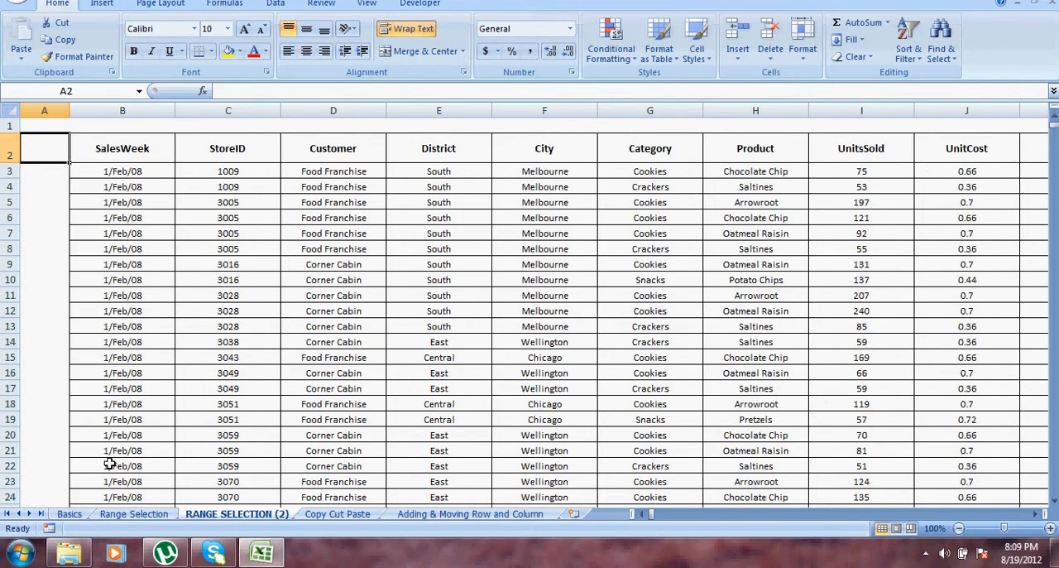
{"action": "left_click", "coordinate": [135, 514]}
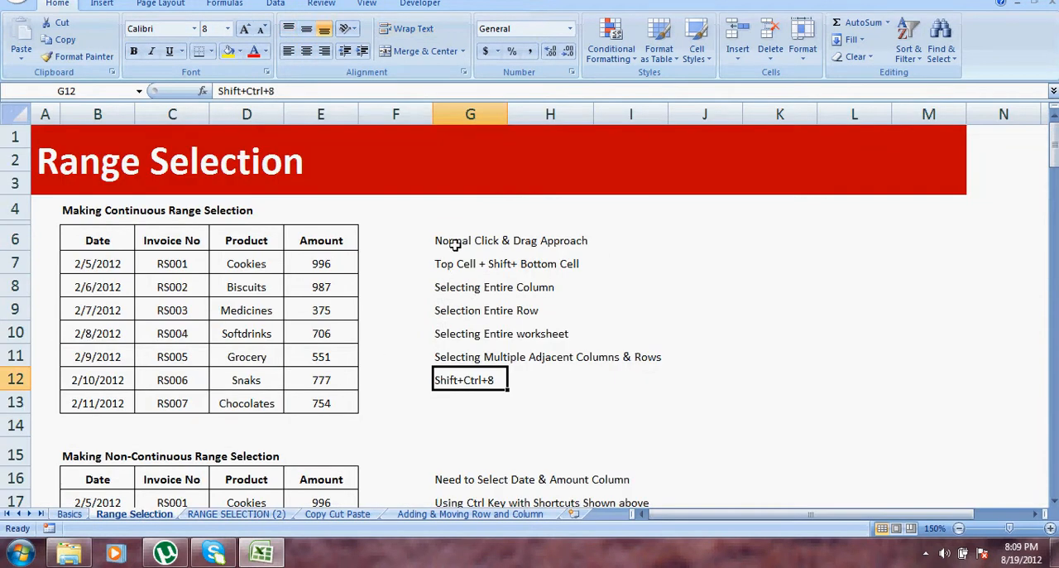
Select the list of selection methods in G6:G12, followed by the first table's range B6:E13, and return to cell D10.
{"action": "left_click_drag", "start_coordinate": [461, 240], "coordinate": [473, 376]}
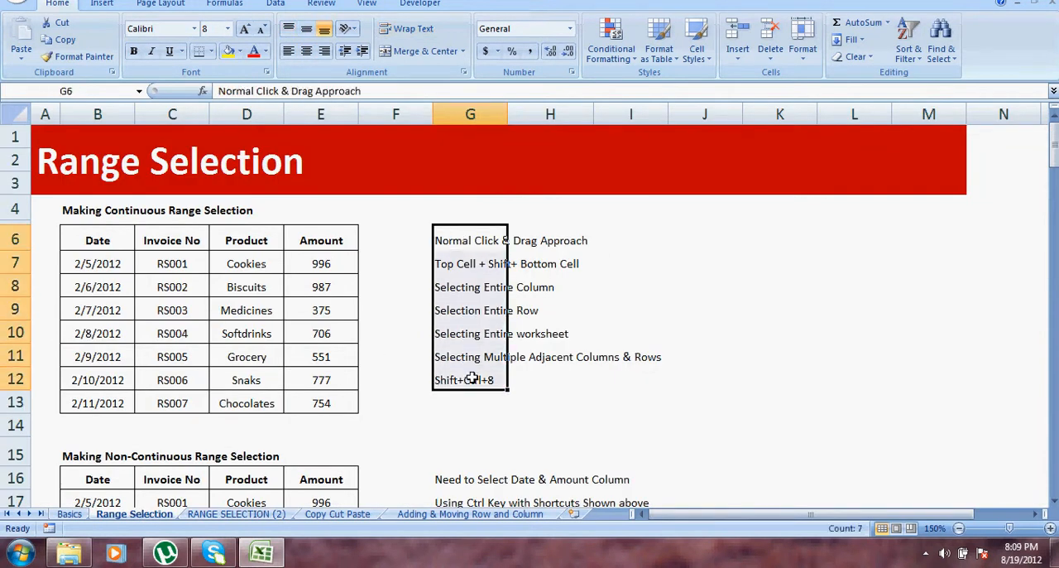
{"action": "left_click", "coordinate": [455, 263]}
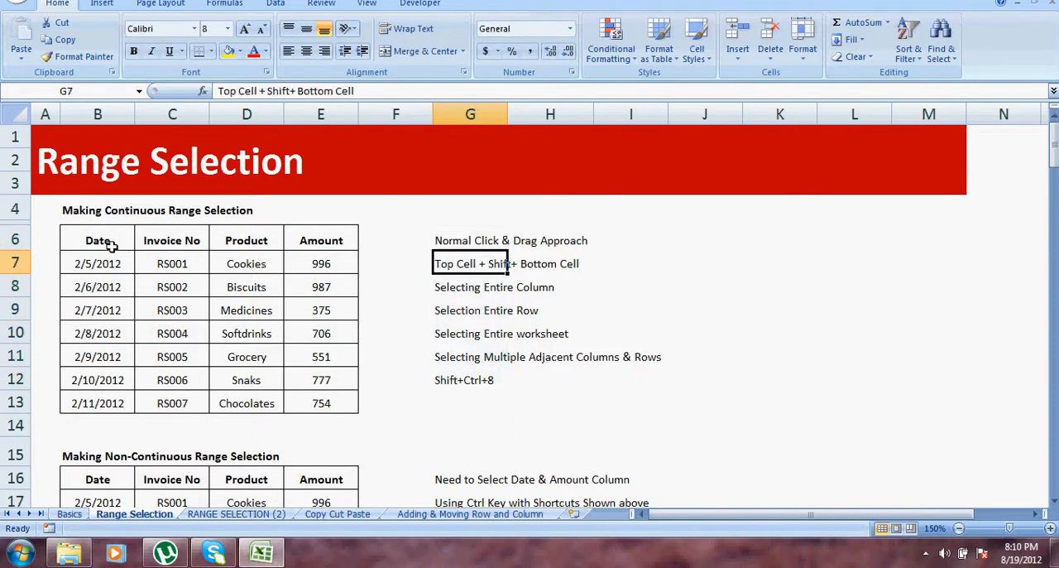
{"action": "left_click_drag", "start_coordinate": [113, 246], "coordinate": [296, 402]}
{"action": "left_click", "coordinate": [259, 333]}
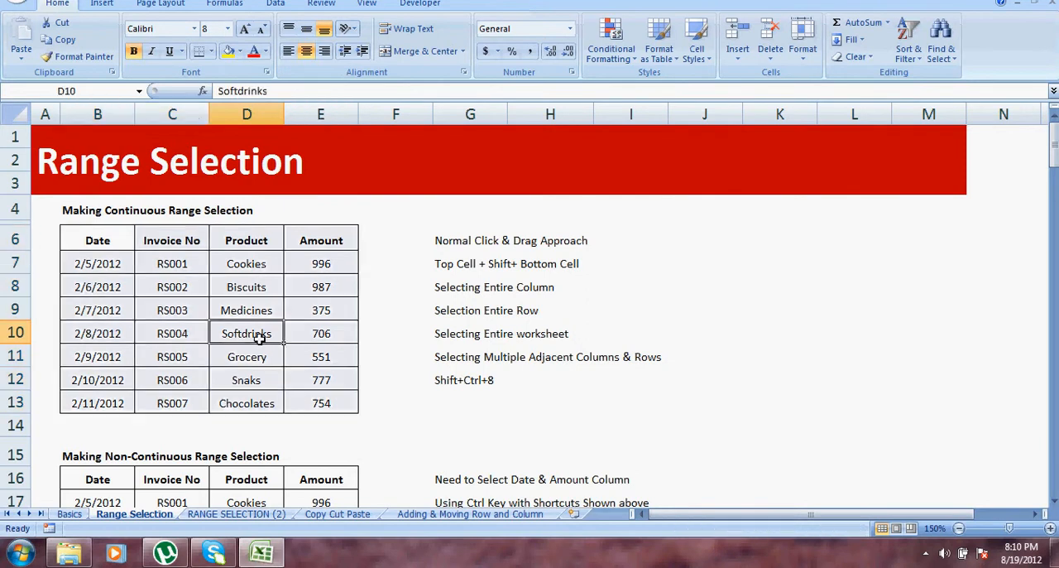
From the Date header B6, extend the selection to the table's last column and last row in two jumps, and return to D9.
{"action": "left_click", "coordinate": [97, 239]}
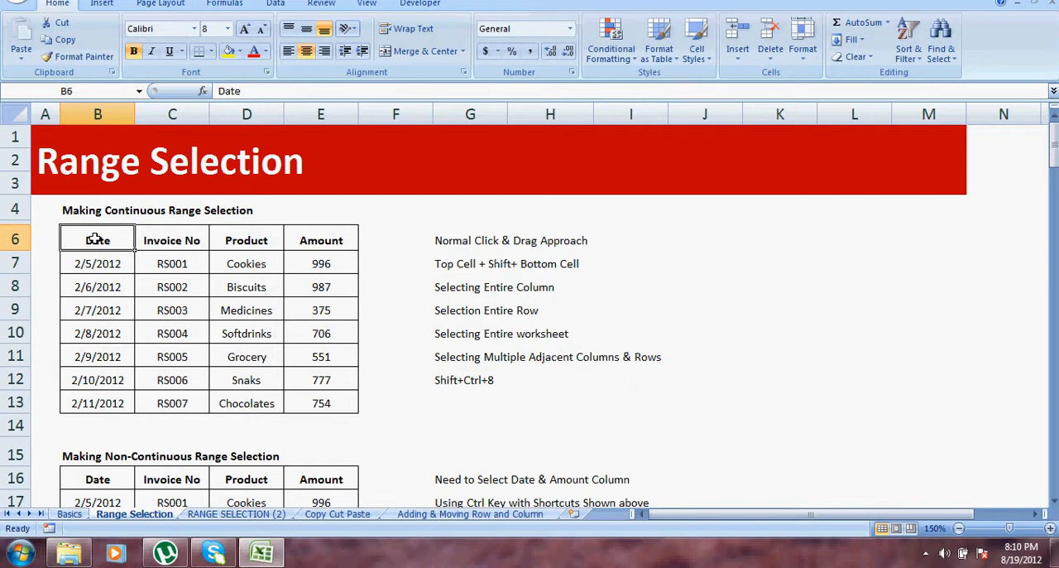
{"action": "key", "text": "ctrl+shift+Right"}
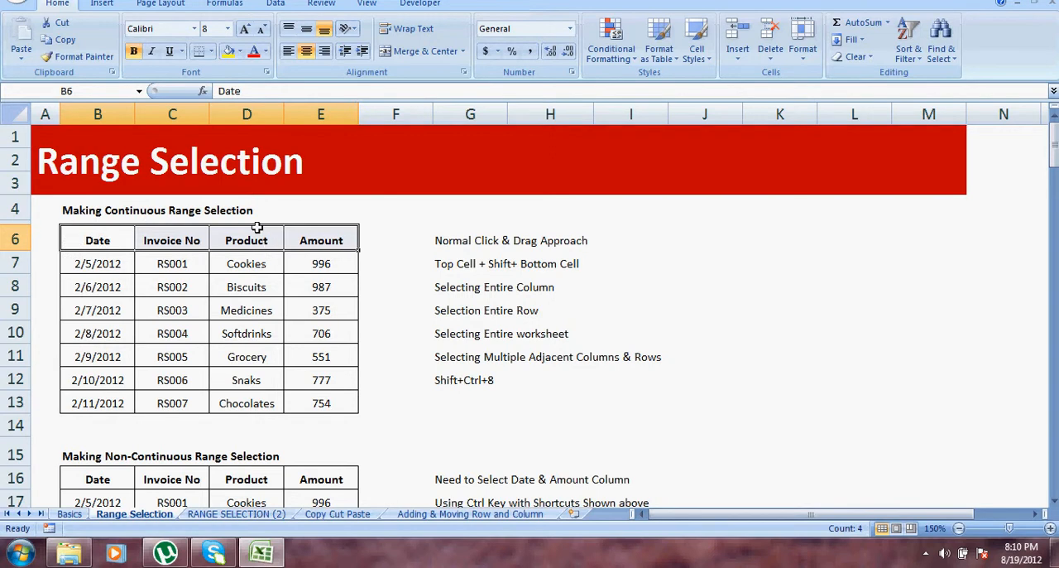
{"action": "key", "text": "ctrl+shift+Down"}
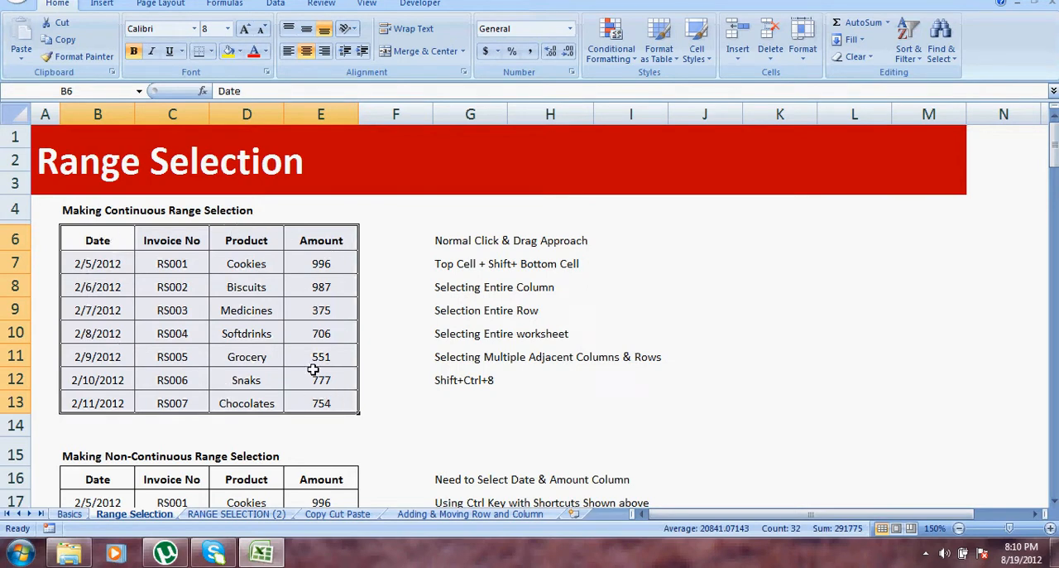
{"action": "left_click", "coordinate": [276, 305]}
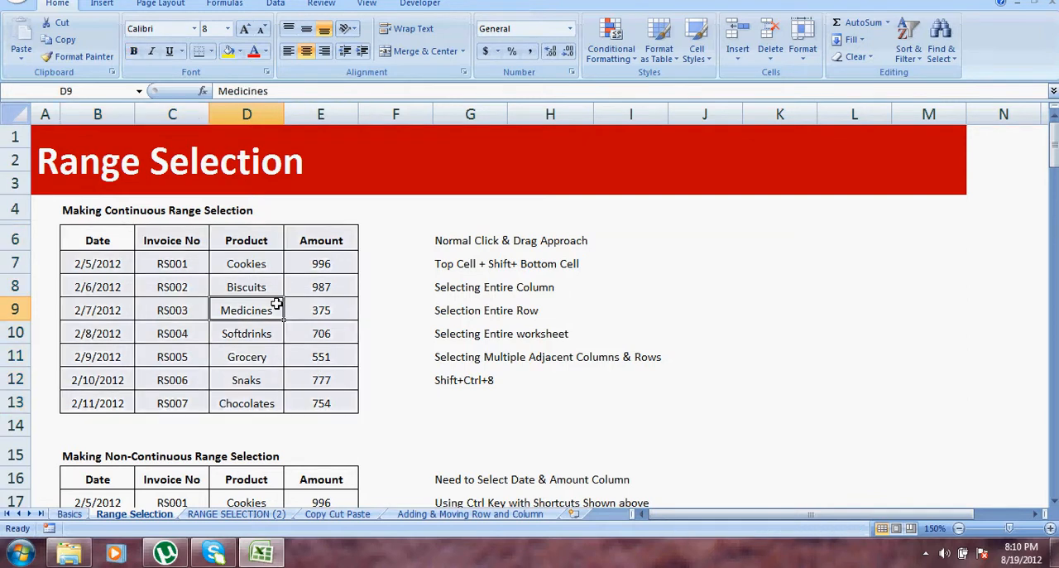
Select the headers B6:E6 one cell at a time from Date, and extend the selection to the table's last row, 13.
{"action": "left_click", "coordinate": [95, 237]}
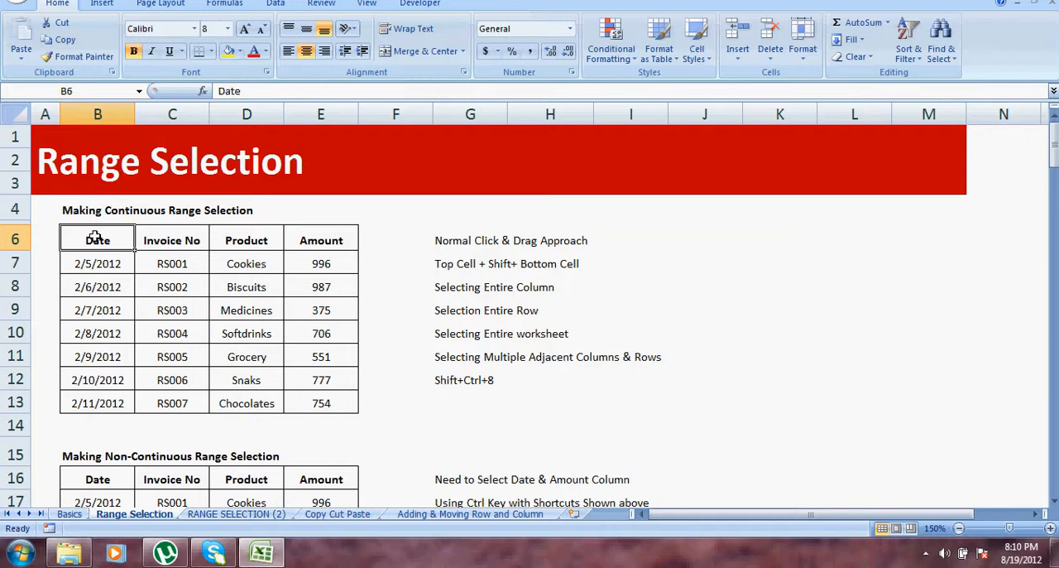
{"action": "key", "text": "shift+Right"}
{"action": "key", "text": "shift+Right"}
{"action": "key", "text": "shift+Right"}
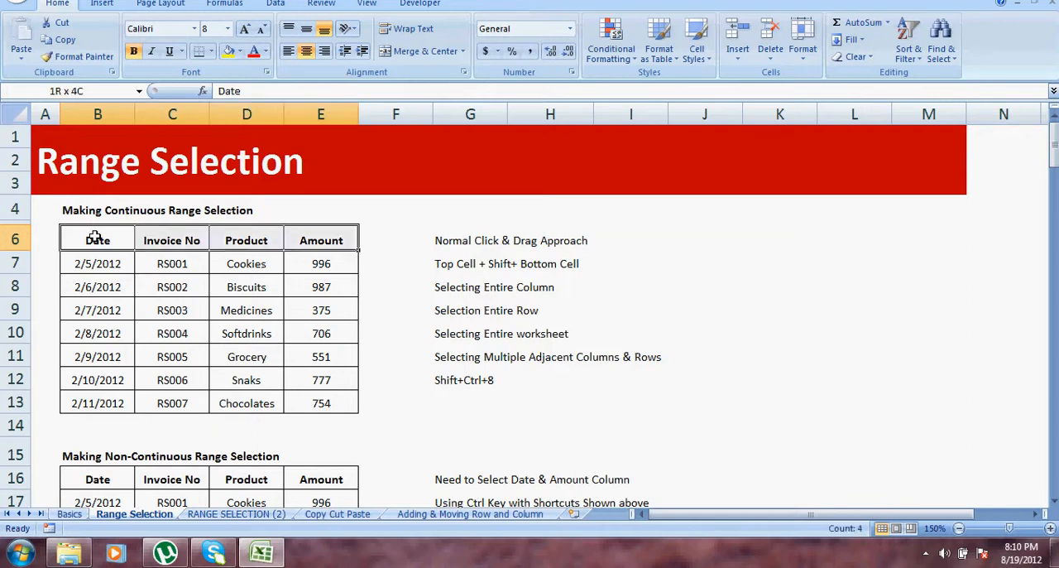
{"action": "key", "text": "ctrl+shift+Down"}
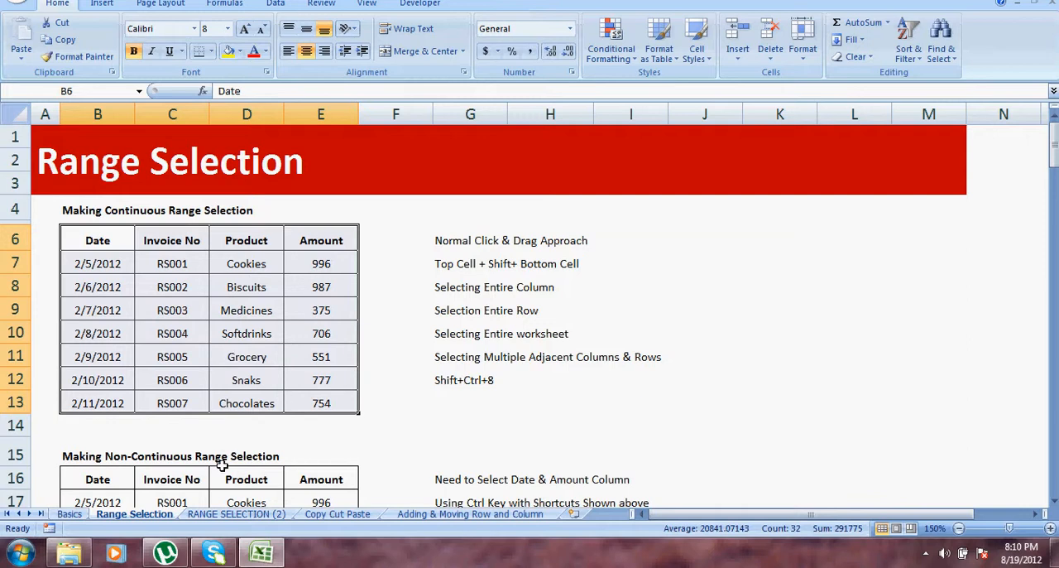
View the large data table on the RANGE SELECTION (2) sheet at cell D11, and return to G12 on the Range Selection sheet.
{"action": "left_click", "coordinate": [235, 513]}
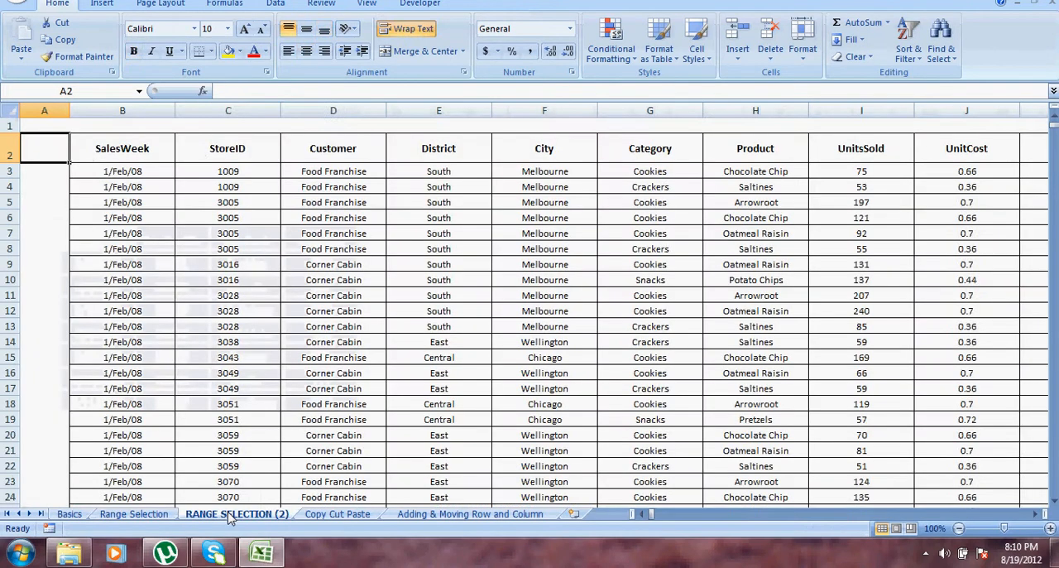
{"action": "left_click", "coordinate": [368, 289]}
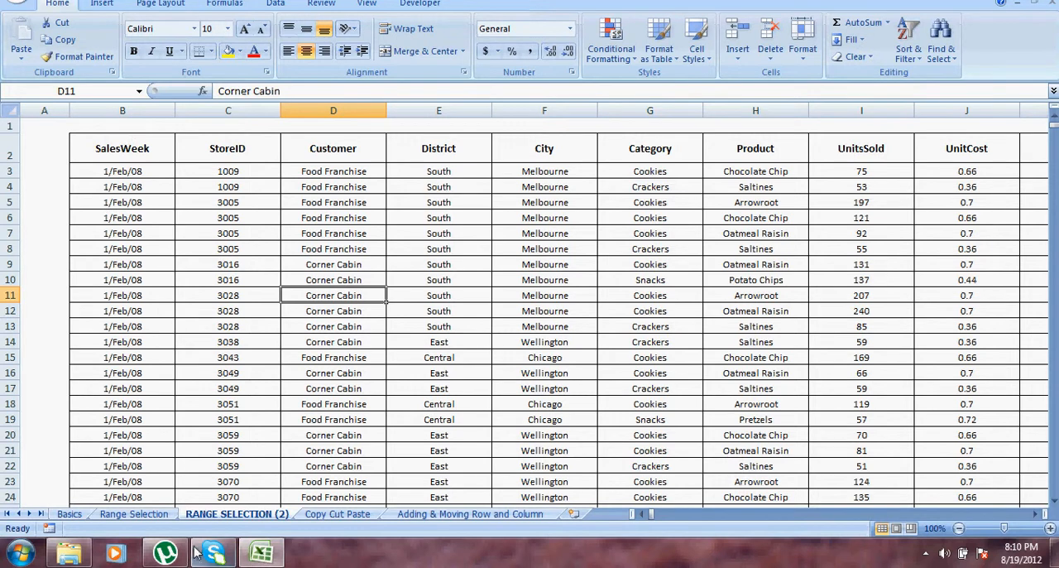
{"action": "left_click", "coordinate": [133, 513]}
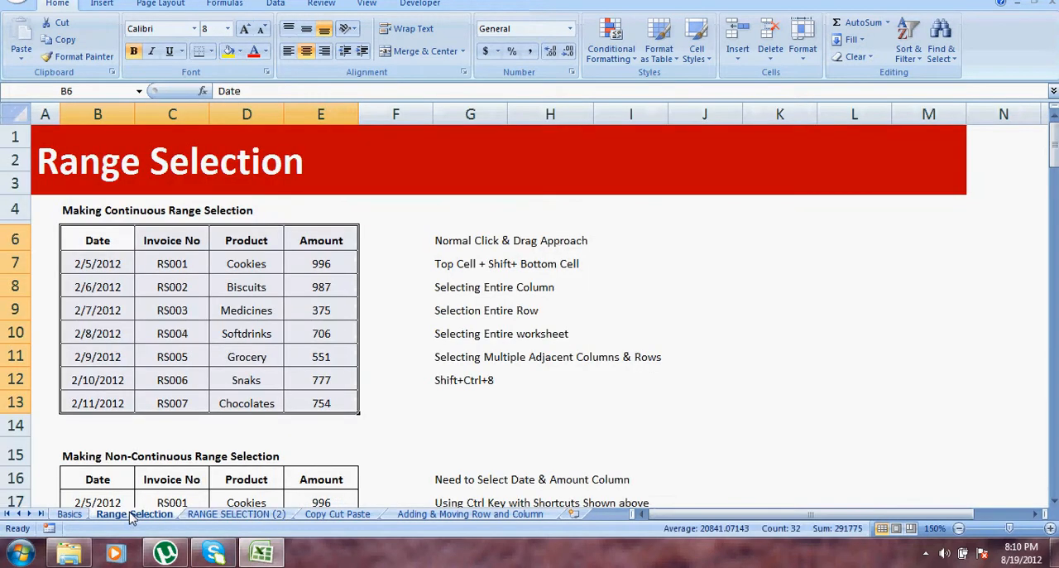
{"action": "left_click", "coordinate": [463, 372]}
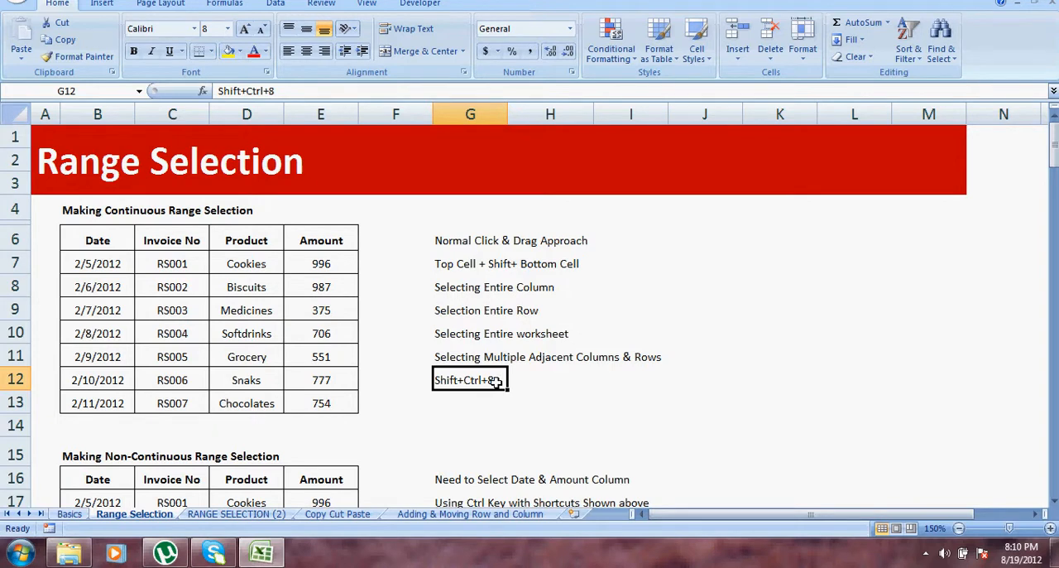
On the RANGE SELECTION (2) sheet, select B2:N10, and try sweeping from B2 down through the whole table, ending at cell L246.
{"action": "left_click", "coordinate": [210, 515]}
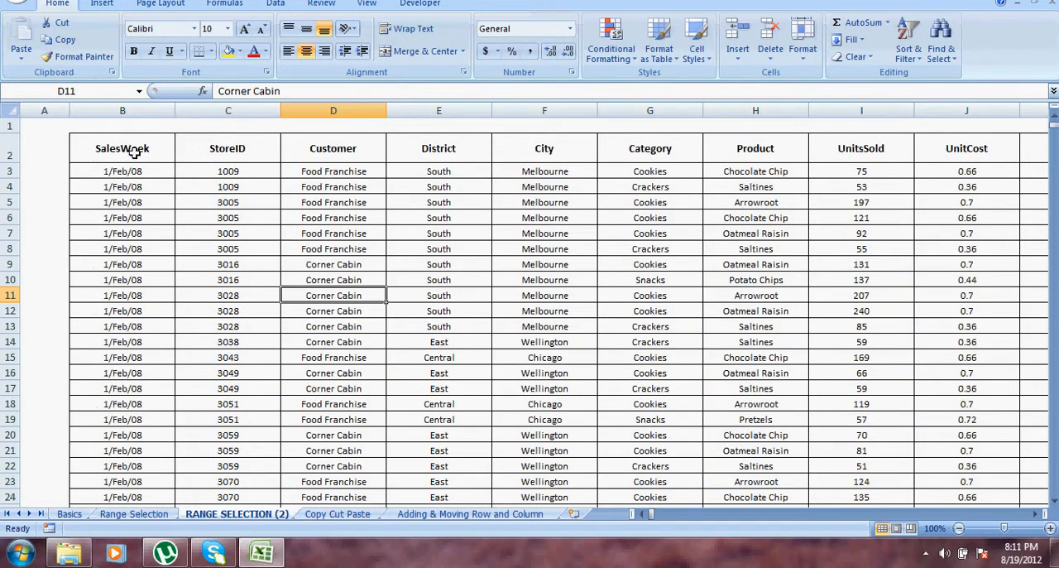
{"action": "left_click_drag", "start_coordinate": [135, 149], "coordinate": [957, 280]}
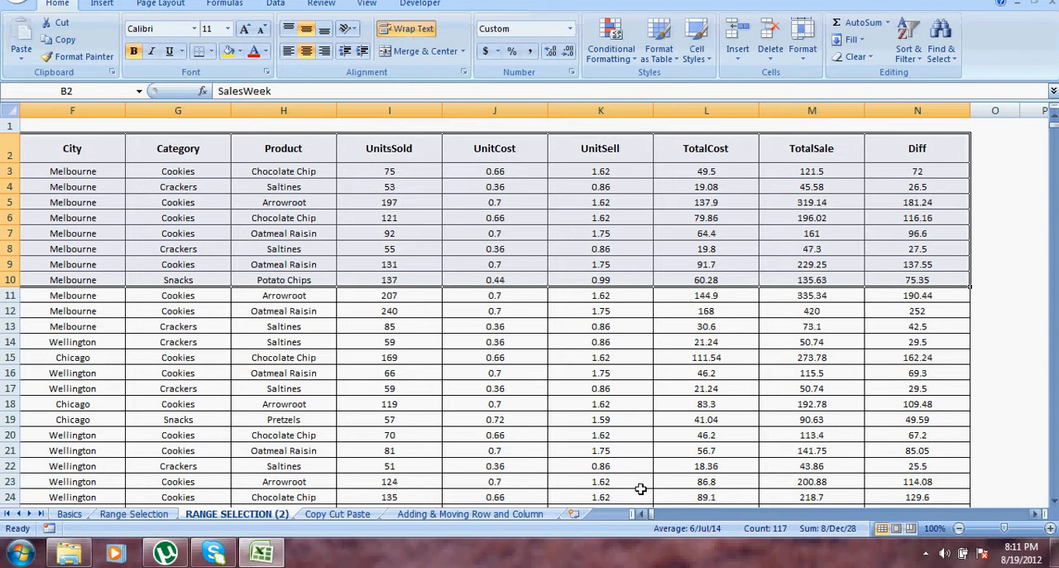
{"action": "left_click", "coordinate": [651, 515]}
{"action": "left_click", "coordinate": [646, 515]}
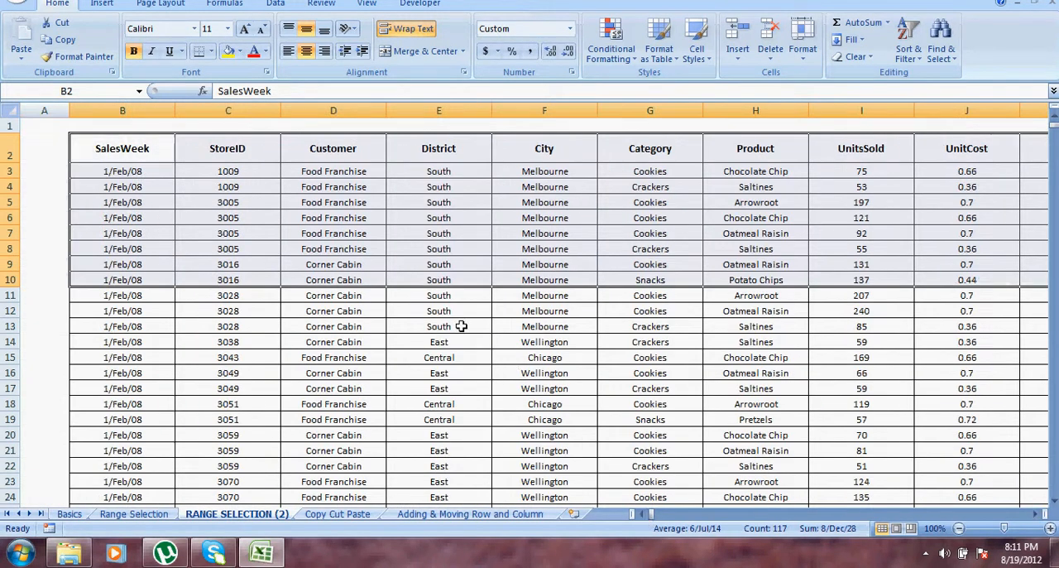
{"action": "left_click_drag", "start_coordinate": [129, 148], "coordinate": [889, 535]}
{"action": "left_click", "coordinate": [679, 277]}
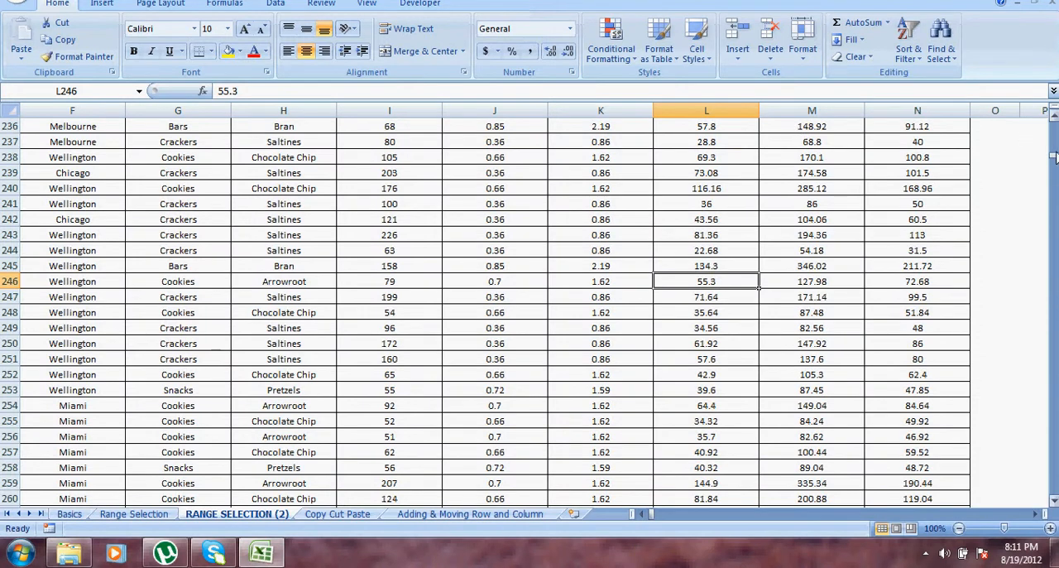
Select the large table's entire data region from cell I89 and check the selection up to its header row.
{"action": "left_click_drag", "start_coordinate": [1054, 157], "coordinate": [1055, 124]}
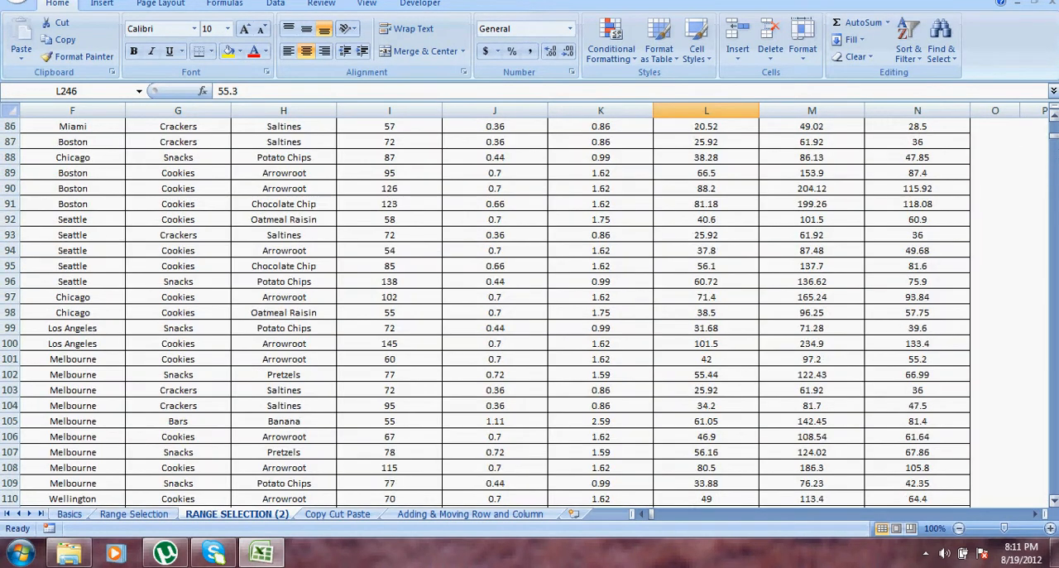
{"action": "left_click", "coordinate": [374, 176]}
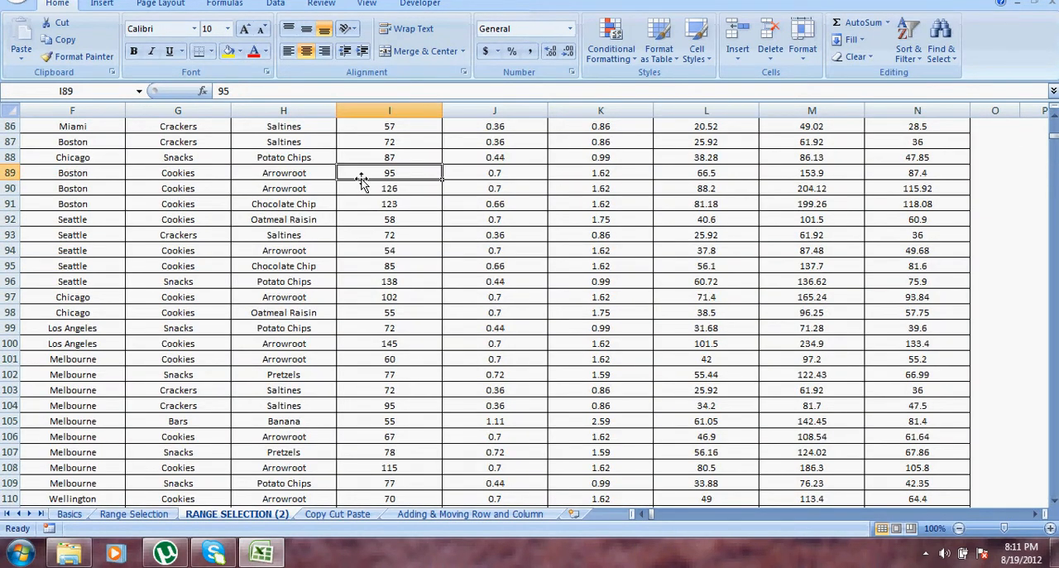
{"action": "key", "text": "ctrl+a"}
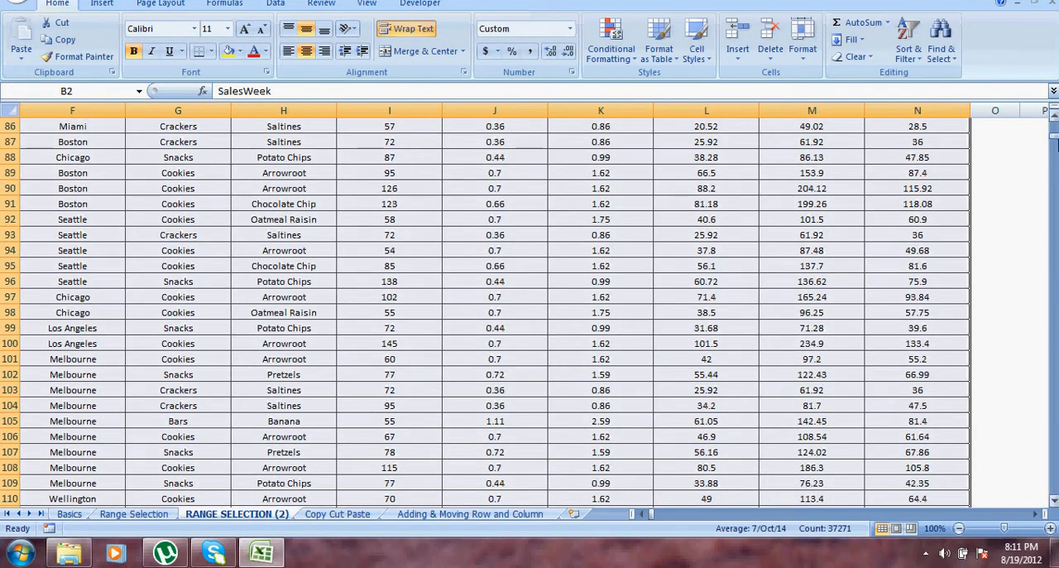
{"action": "left_click_drag", "start_coordinate": [1056, 140], "coordinate": [1055, 120]}
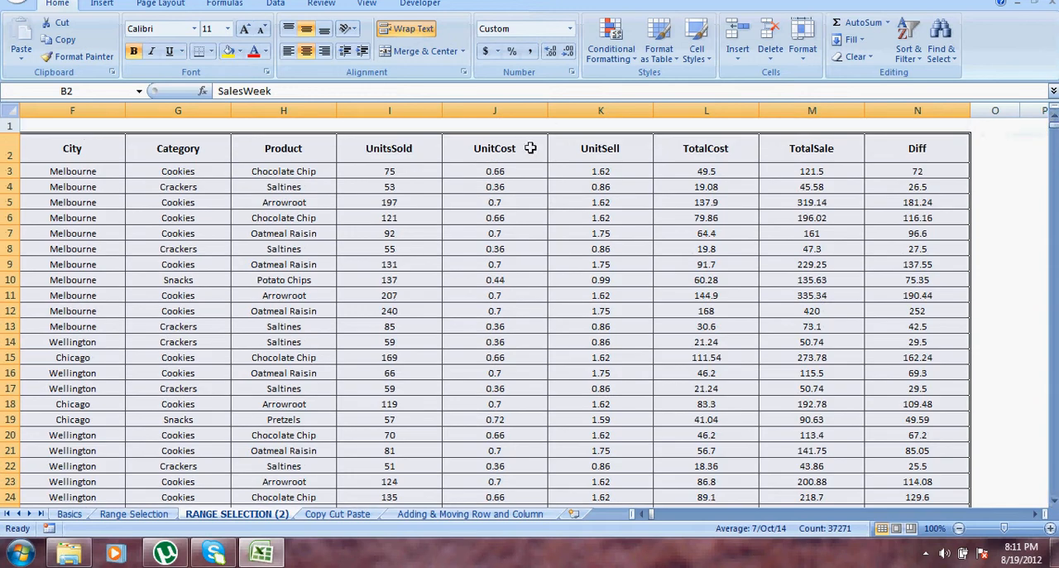
From the SalesWeek header B2, extend the selection to the large table's last column and down to its last row, 2868.
{"action": "left_click", "coordinate": [103, 145]}
{"action": "key", "text": "Left"}
{"action": "key", "text": "Left"}
{"action": "key", "text": "Left"}
{"action": "key", "text": "Left"}
{"action": "key", "text": "Left"}
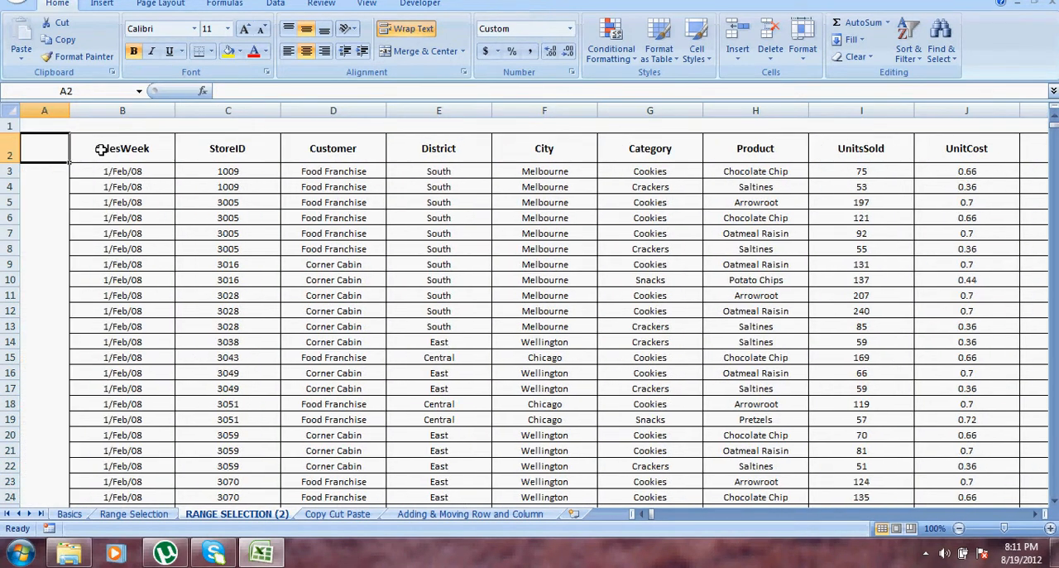
{"action": "left_click", "coordinate": [100, 150]}
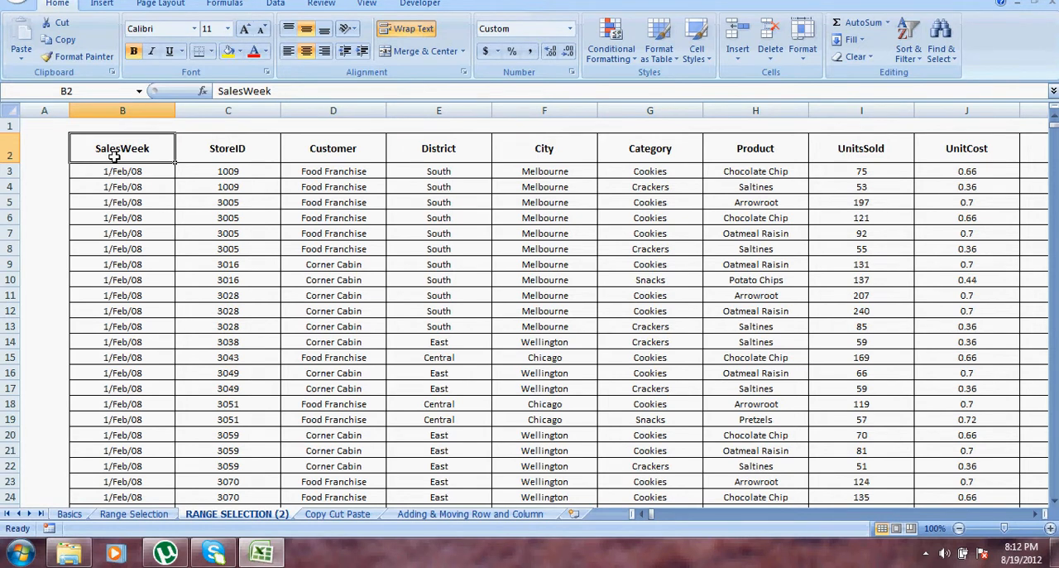
{"action": "key", "text": "ctrl+shift+Right"}
{"action": "key", "text": "ctrl+shift+Down"}
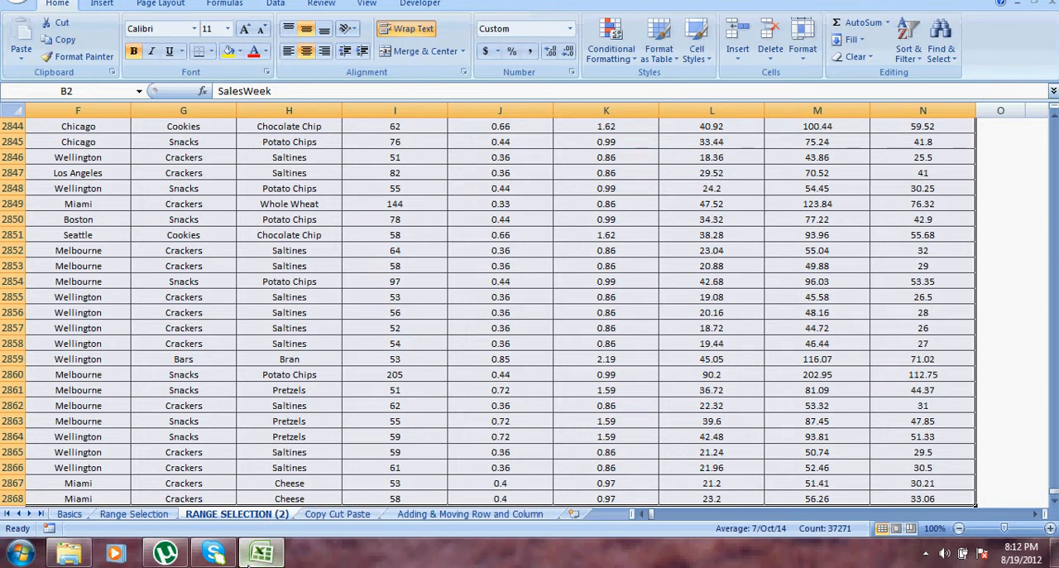
Return to the Range Selection sheet, select the first table's range B6:E13, and go to the Medicines cell D9.
{"action": "left_click", "coordinate": [256, 562]}
{"action": "left_click", "coordinate": [256, 562]}
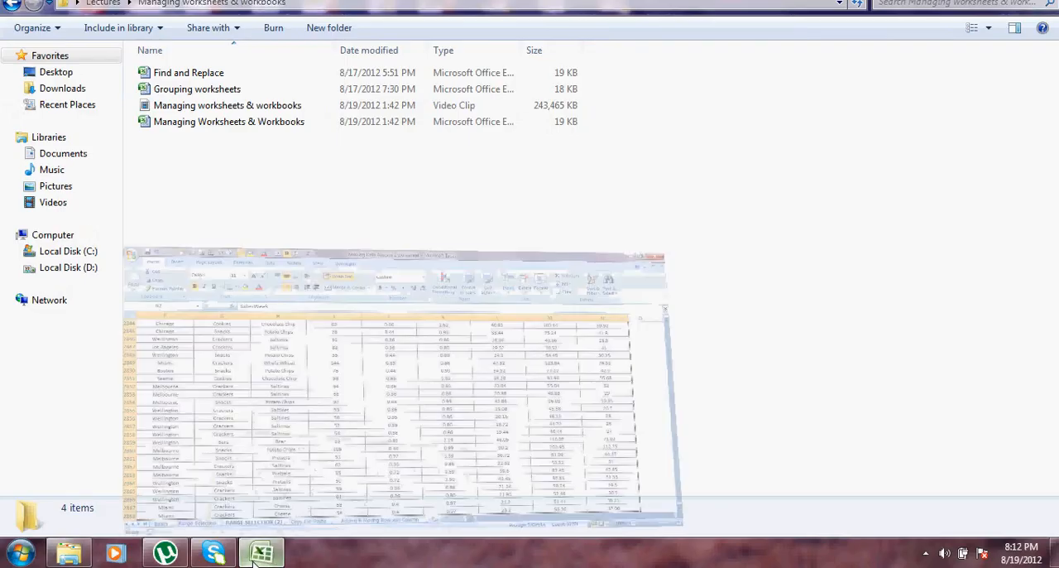
{"action": "left_click", "coordinate": [164, 516]}
{"action": "left_click", "coordinate": [321, 309]}
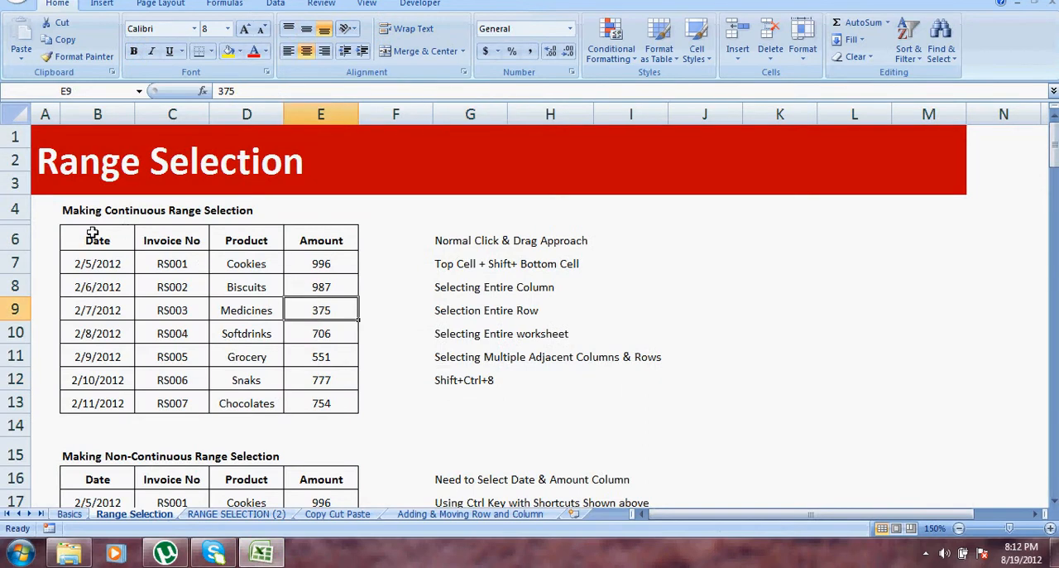
{"action": "left_click_drag", "start_coordinate": [95, 234], "coordinate": [298, 400]}
{"action": "left_click", "coordinate": [273, 316]}
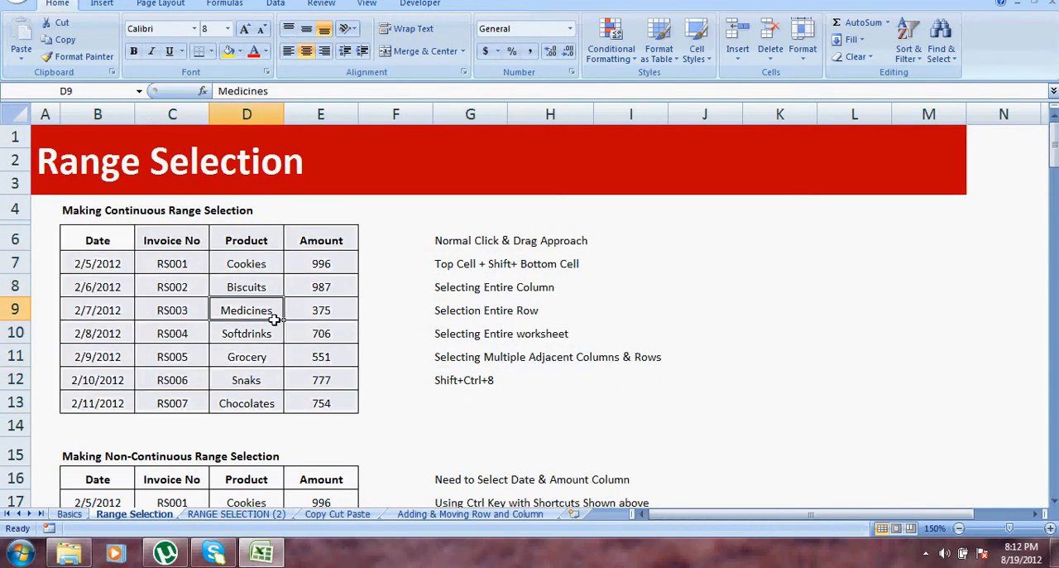
Move down to the Chocolates cell D23 in the table under Making Non-Continuous Range Selection.
{"action": "key", "text": "Down"}
{"action": "key", "text": "Down"}
{"action": "key", "text": "Down"}
{"action": "key", "text": "Down"}
{"action": "key", "text": "Down"}
{"action": "key", "text": "Down"}
{"action": "key", "text": "Down"}
{"action": "key", "text": "Down"}
{"action": "key", "text": "Down"}
{"action": "key", "text": "Down"}
{"action": "key", "text": "Down"}
{"action": "key", "text": "Down"}
{"action": "key", "text": "Down"}
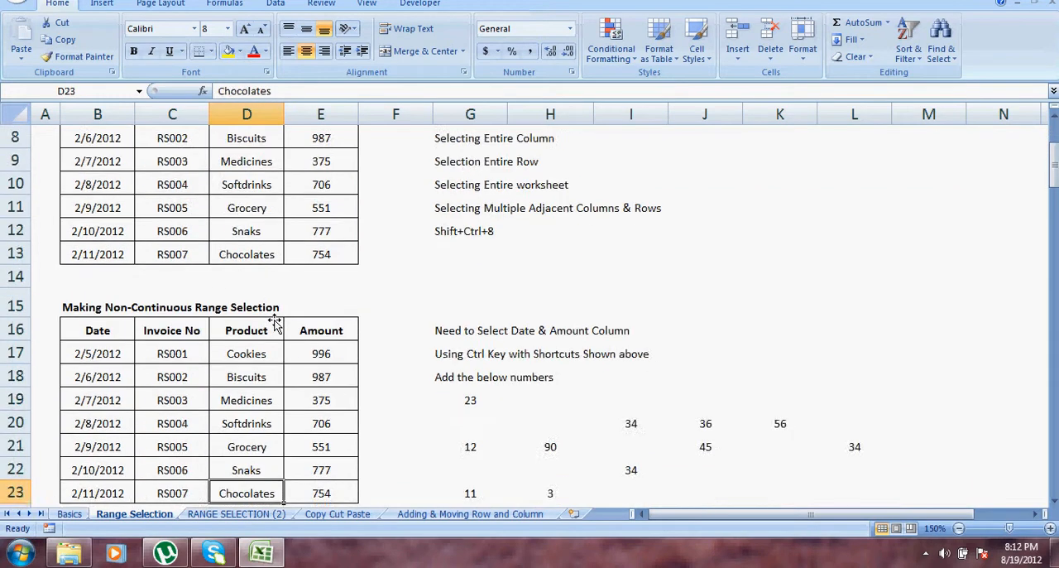
Move up from the Chocolates cell D23 to the start of the Date column in the second table.
{"action": "key", "text": "Up"}
{"action": "key", "text": "Up"}
{"action": "key", "text": "Up"}
{"action": "key", "text": "Up"}
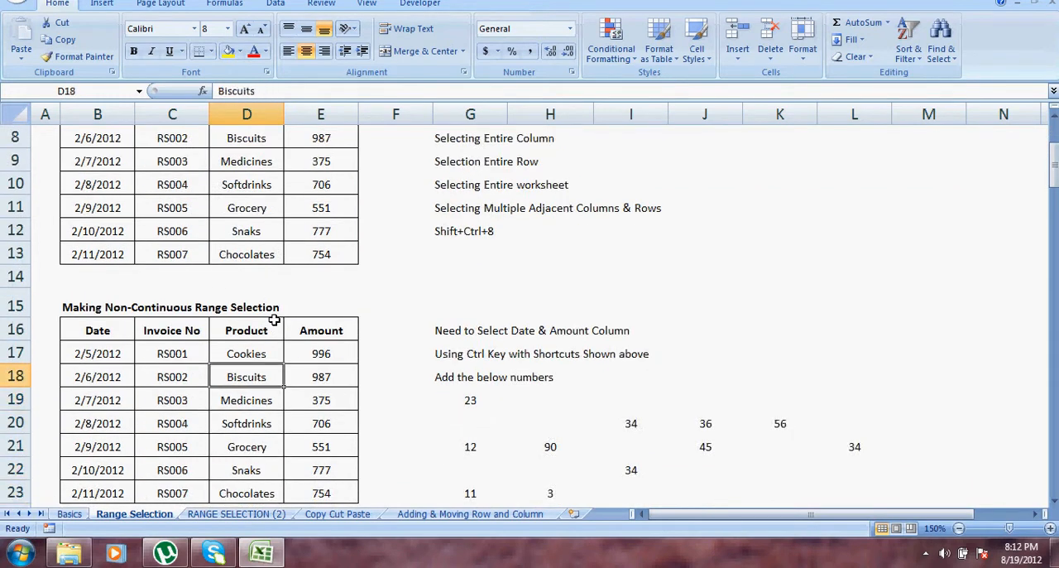
{"action": "key", "text": "Left"}
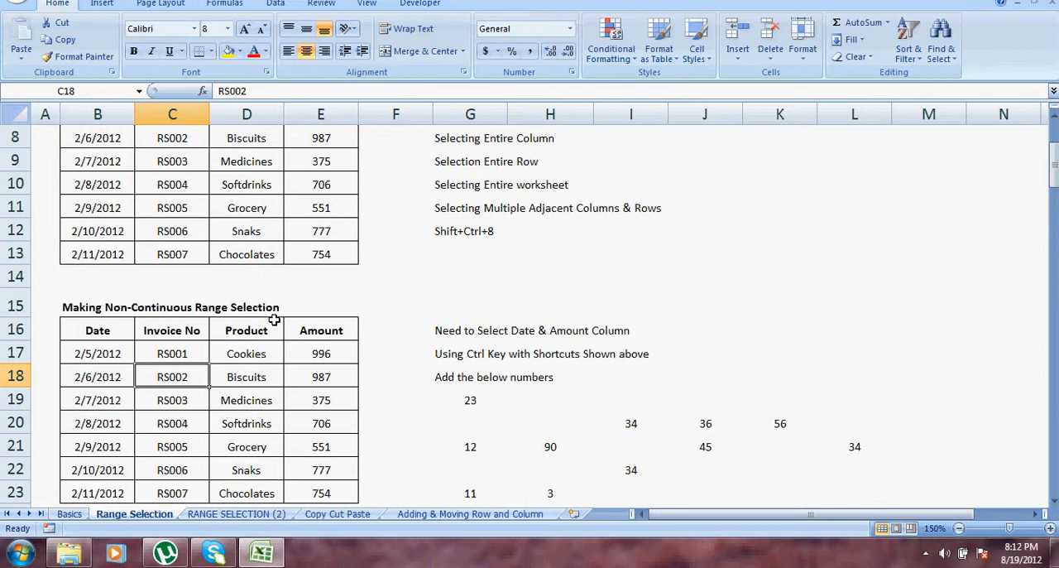
{"action": "key", "text": "Left"}
{"action": "key", "text": "Up"}
{"action": "key", "text": "Up"}
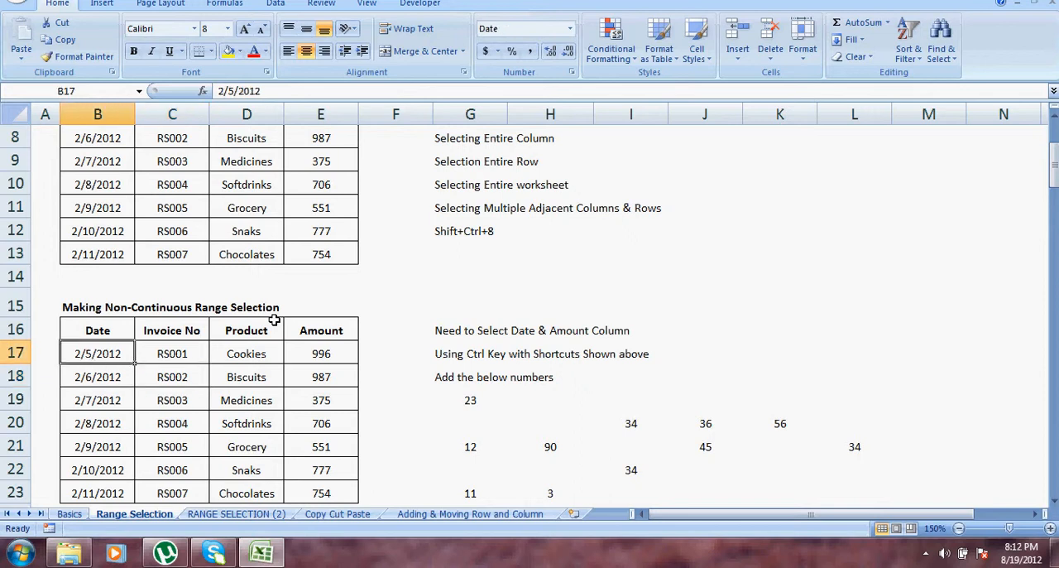
Go back and forth along the header row between Date and Amount, ending on the Date header B16.
{"action": "key", "text": "Right"}
{"action": "key", "text": "Right"}
{"action": "key", "text": "Right"}
{"action": "key", "text": "Left"}
{"action": "key", "text": "Left"}
{"action": "key", "text": "Left"}
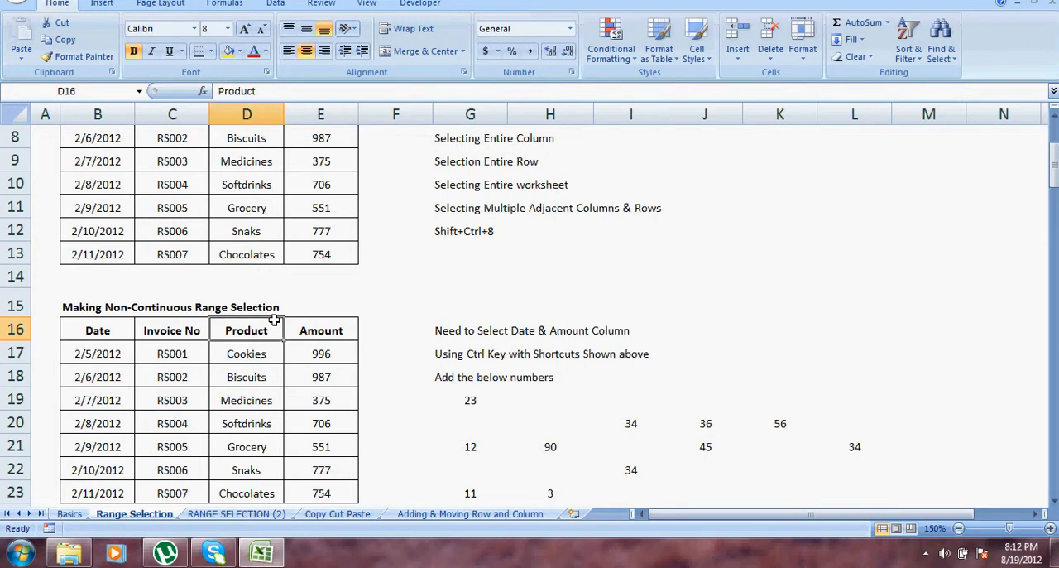
{"action": "key", "text": "Right"}
{"action": "key", "text": "Right"}
{"action": "key", "text": "Right"}
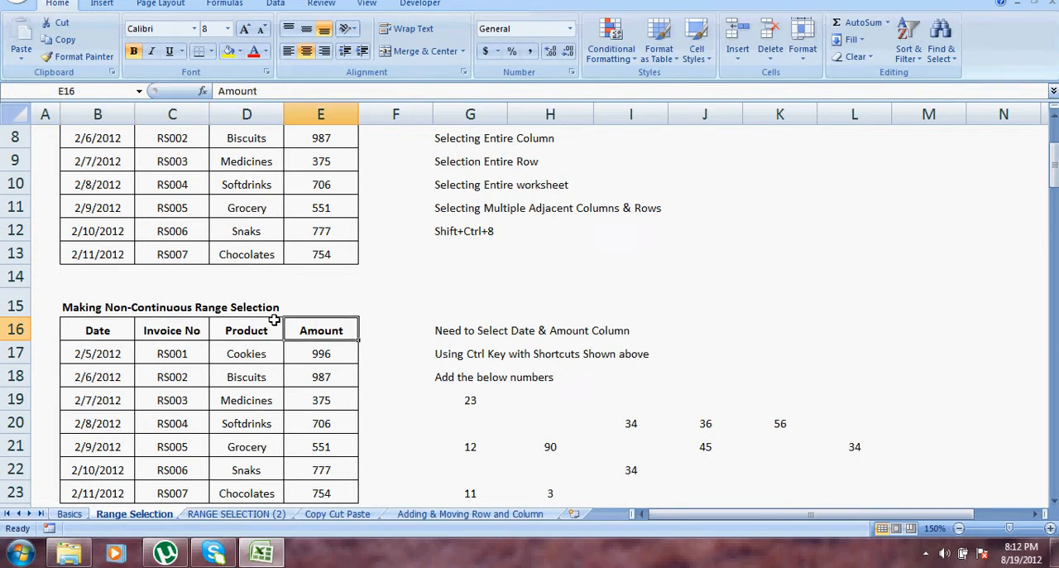
{"action": "key", "text": "Left"}
{"action": "key", "text": "Left"}
{"action": "key", "text": "Left"}
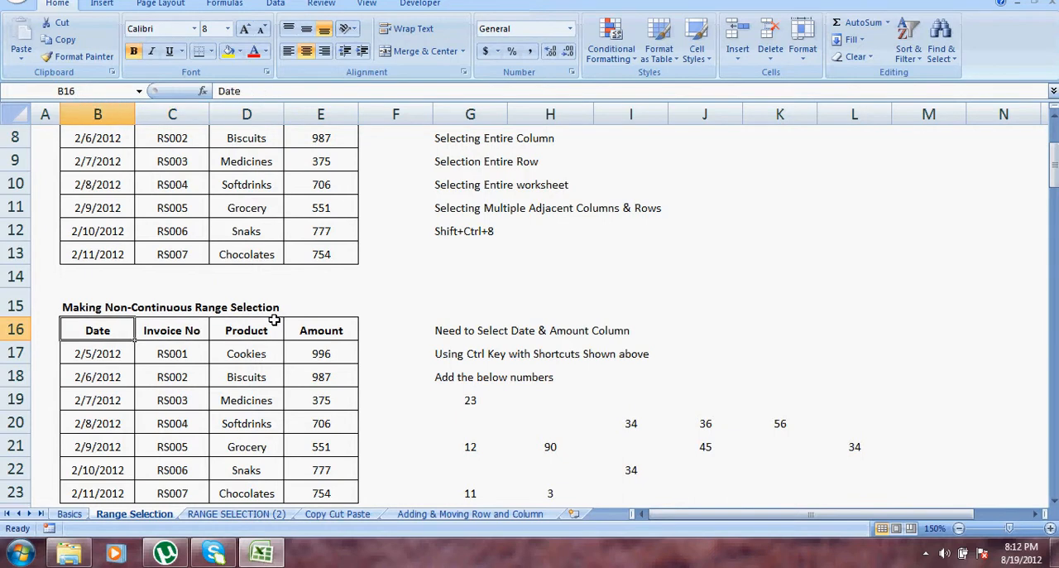
Select the Date column B16:B23 and add the Amount column E16:E23 to the selection, then deselect them by going to C19.
{"action": "key", "text": "shift+Down"}
{"action": "key", "text": "shift+Down"}
{"action": "key", "text": "shift+Down"}
{"action": "key", "text": "shift+Down"}
{"action": "key", "text": "shift+Down"}
{"action": "key", "text": "shift+Down"}
{"action": "key", "text": "shift+Down"}
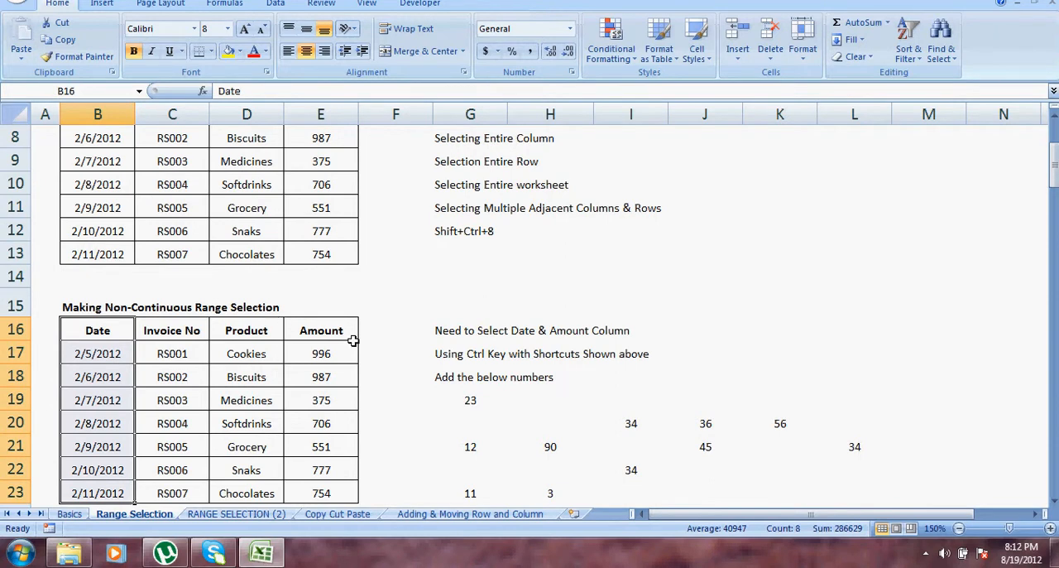
{"action": "left_click_drag", "start_coordinate": [337, 334], "coordinate": [323, 493], "text": "ctrl"}
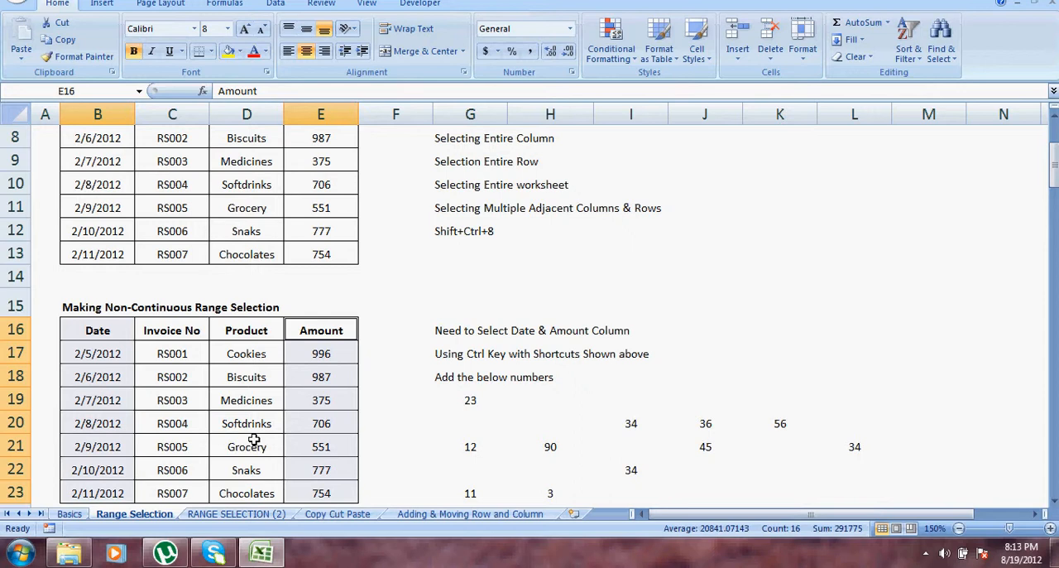
{"action": "left_click", "coordinate": [192, 395]}
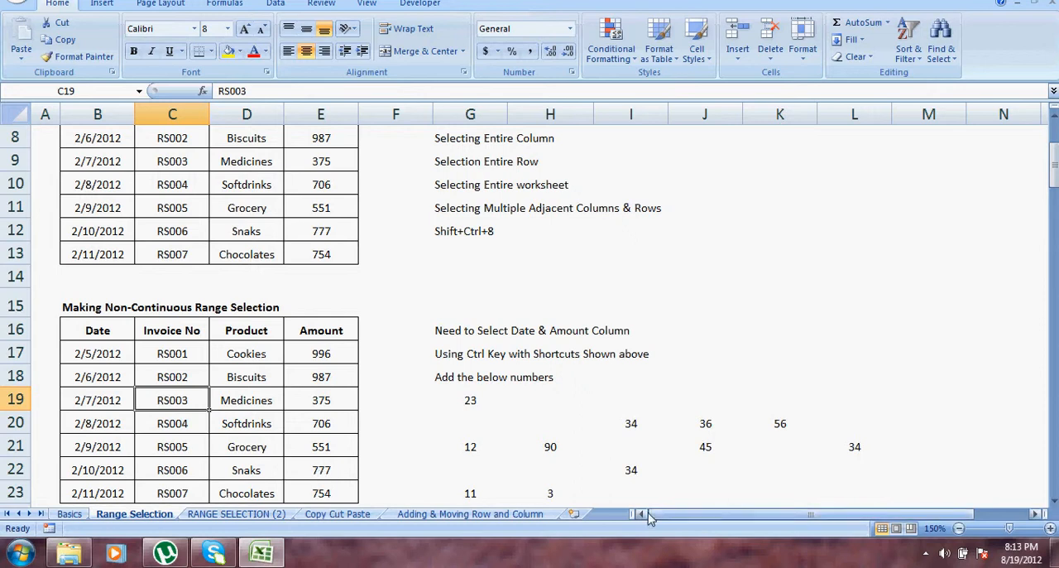
Try to select the Date column B16:B23 and the Amount column E16:E23 together again.
{"action": "left_click", "coordinate": [1054, 501]}
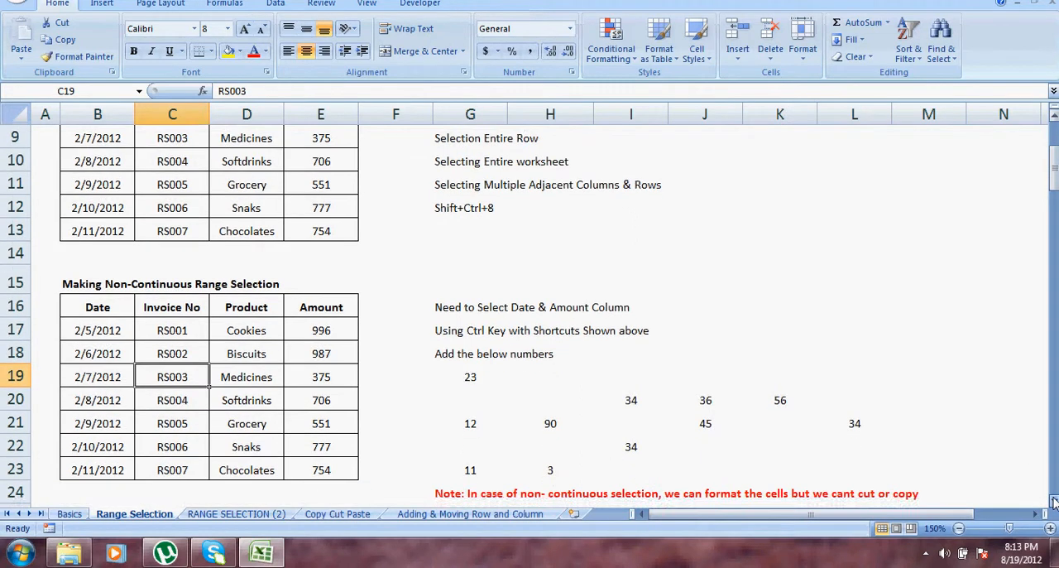
{"action": "left_click", "coordinate": [1053, 501]}
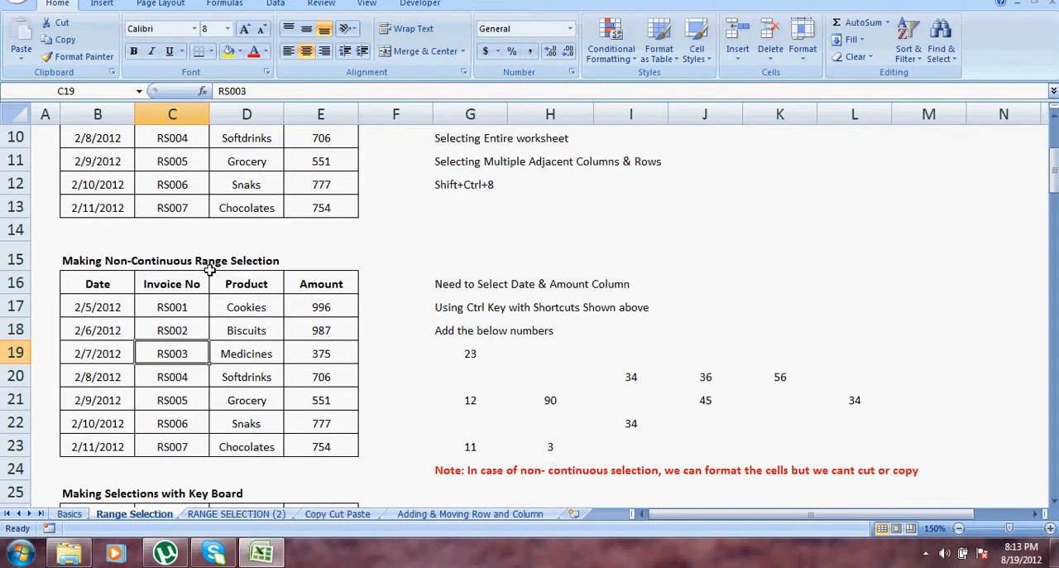
{"action": "left_click_drag", "start_coordinate": [116, 286], "coordinate": [96, 440]}
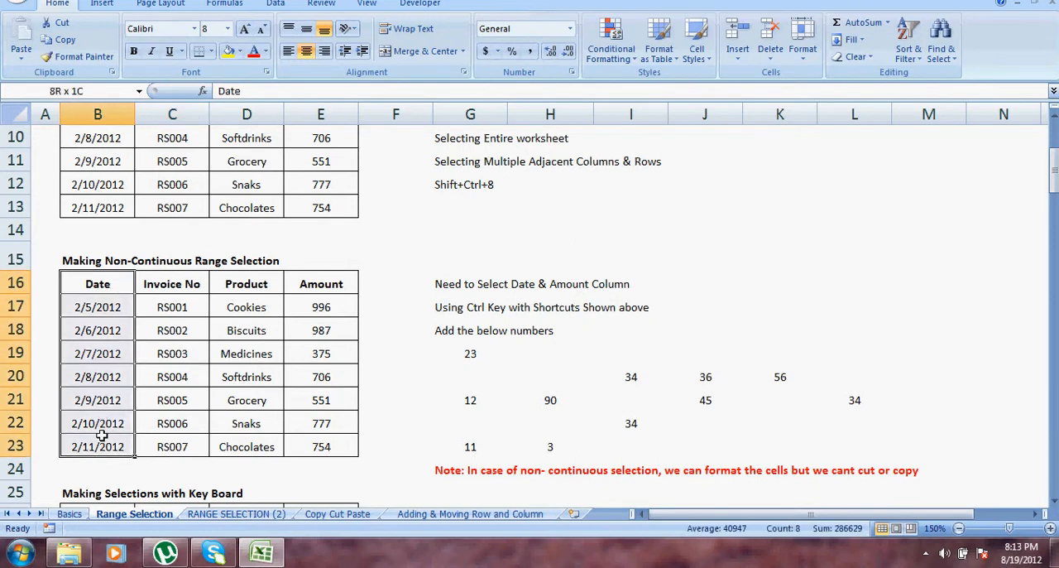
{"action": "left_click_drag", "start_coordinate": [333, 287], "coordinate": [326, 440]}
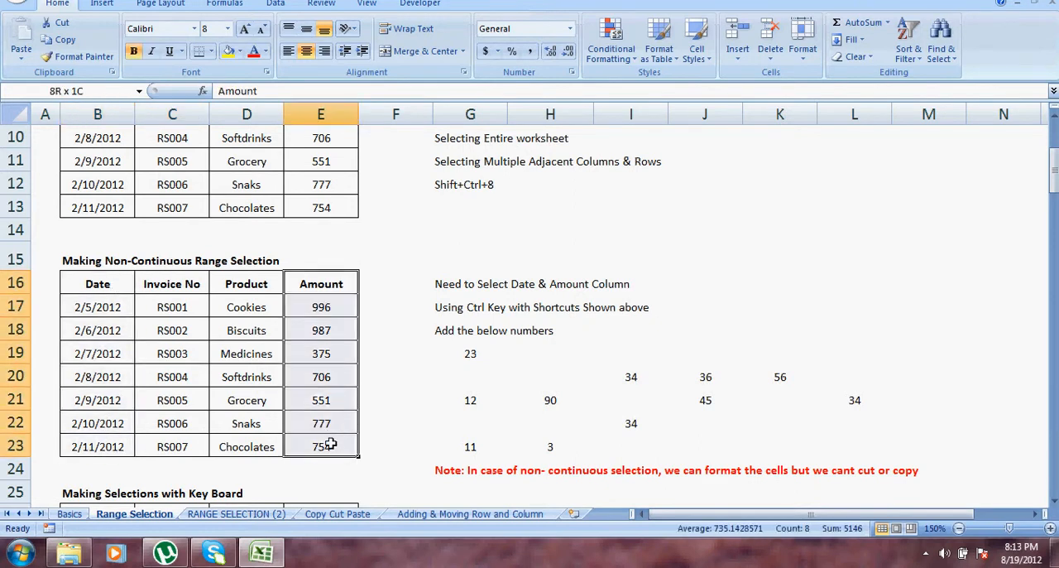
Copy the non-adjacent Date and Amount columns, B16:B23 and E16:E23, and paste them together at M11.
{"action": "left_click", "coordinate": [112, 283]}
{"action": "left_click_drag", "start_coordinate": [112, 283], "coordinate": [111, 439]}
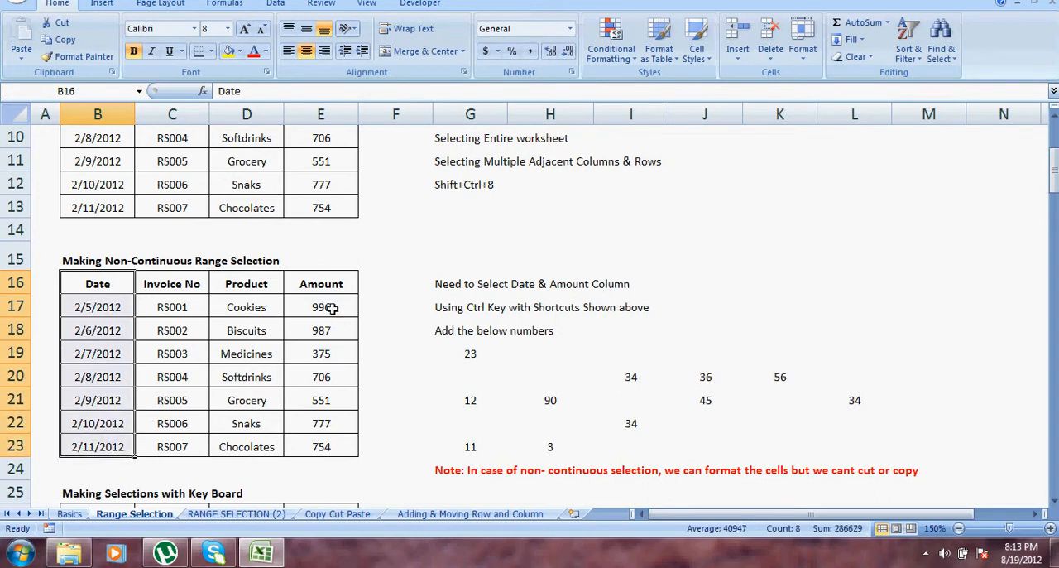
{"action": "left_click_drag", "start_coordinate": [322, 284], "coordinate": [328, 449]}
{"action": "key", "text": "ctrl+c"}
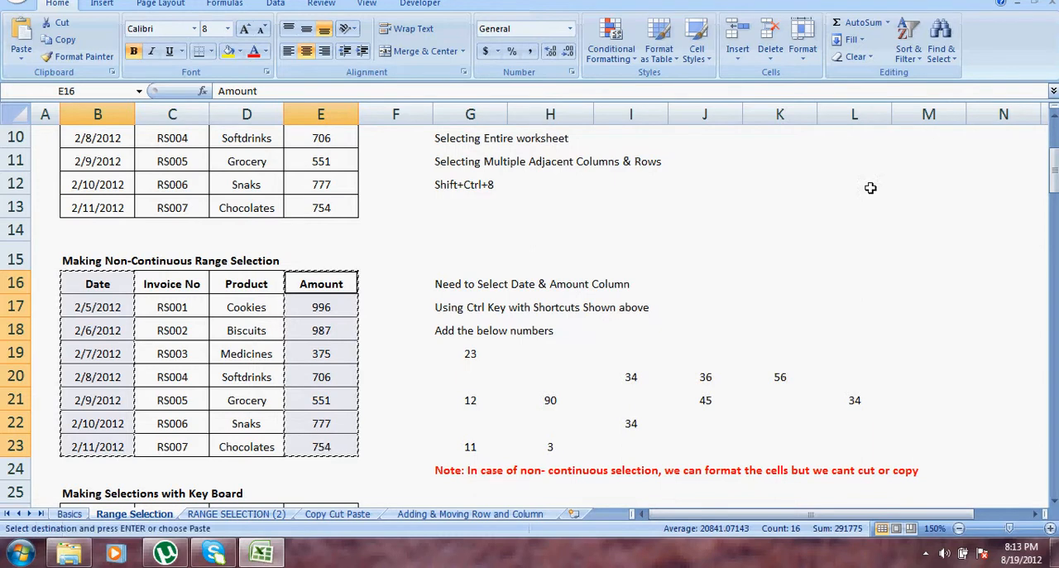
{"action": "left_click", "coordinate": [947, 163]}
{"action": "key", "text": "ctrl+v"}
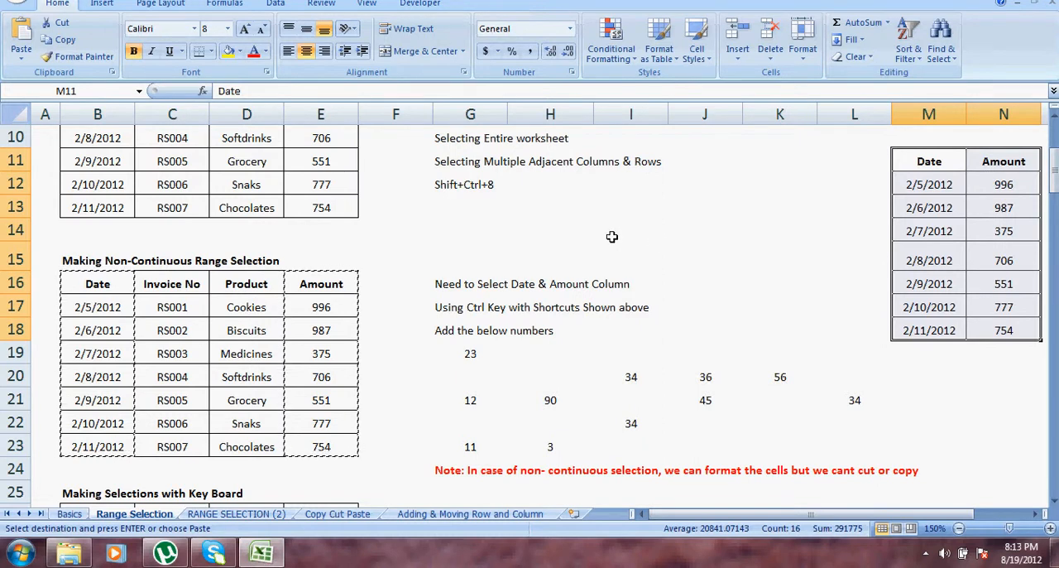
{"action": "left_click", "coordinate": [552, 231]}
{"action": "key", "text": "Escape"}
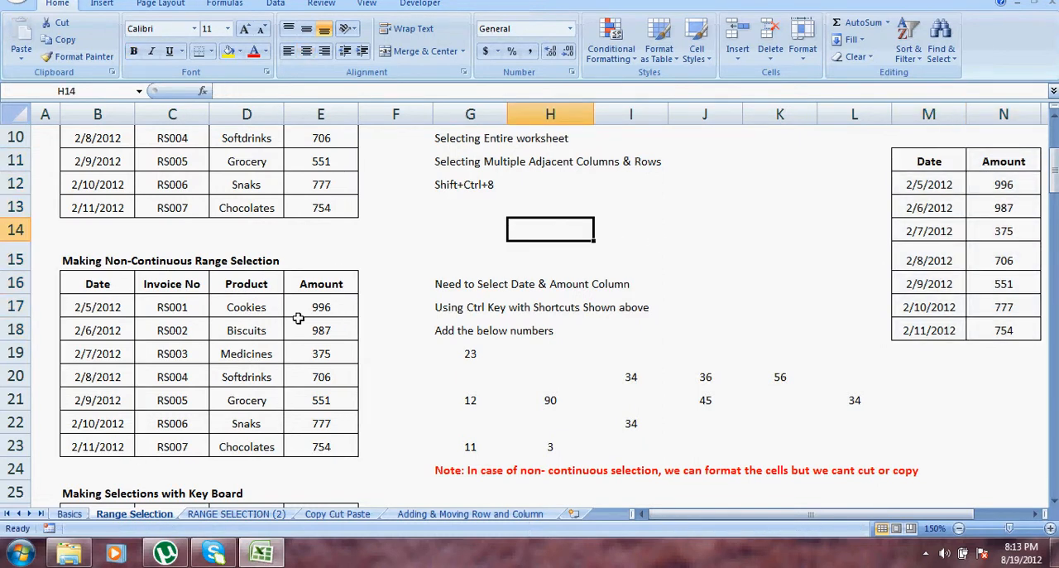
{"action": "left_click", "coordinate": [275, 328]}
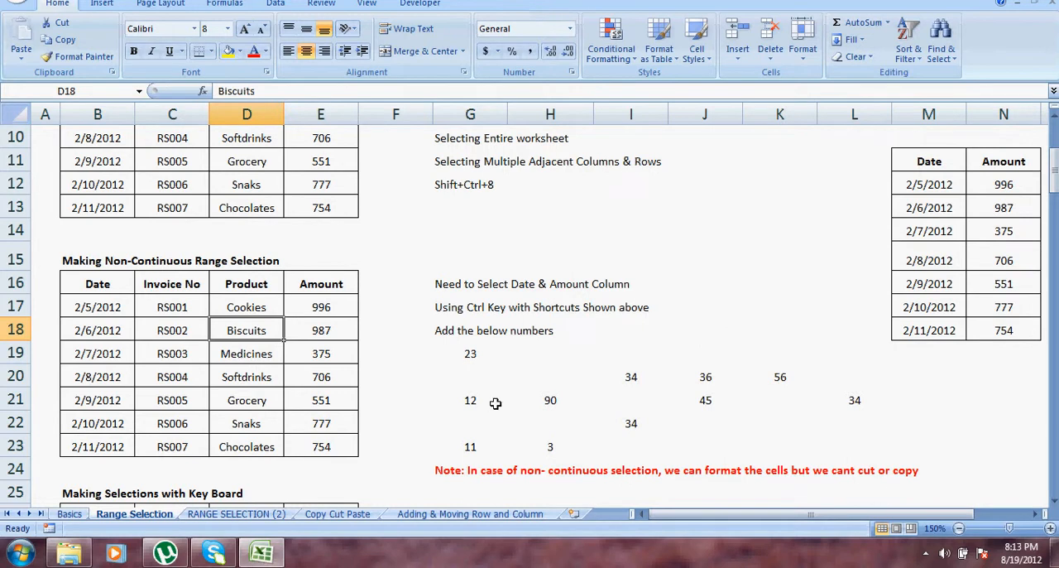
{"action": "left_click", "coordinate": [97, 287]}
{"action": "left_click_drag", "start_coordinate": [98, 286], "coordinate": [104, 366]}
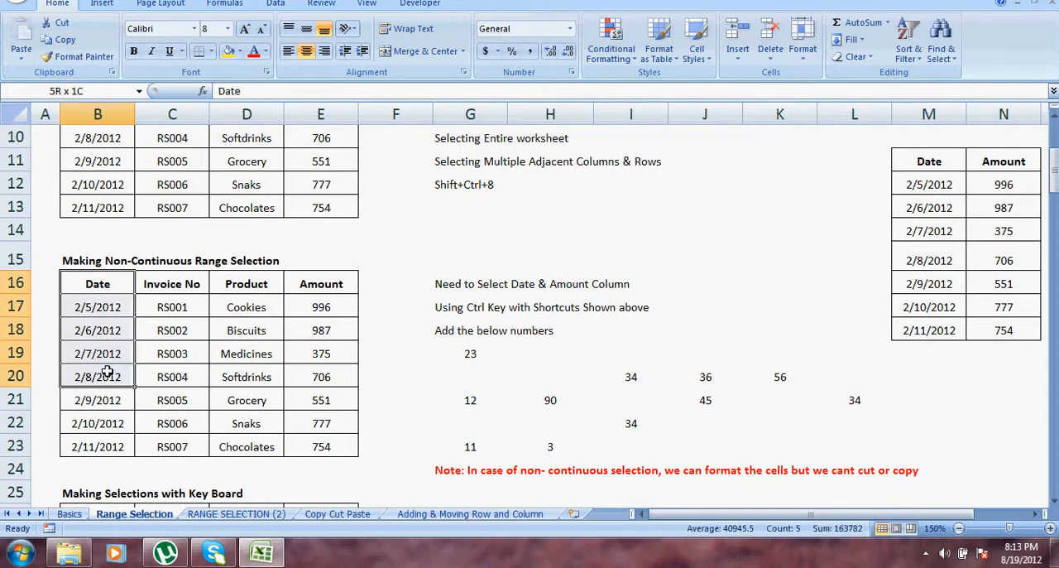
{"action": "left_click", "coordinate": [254, 330]}
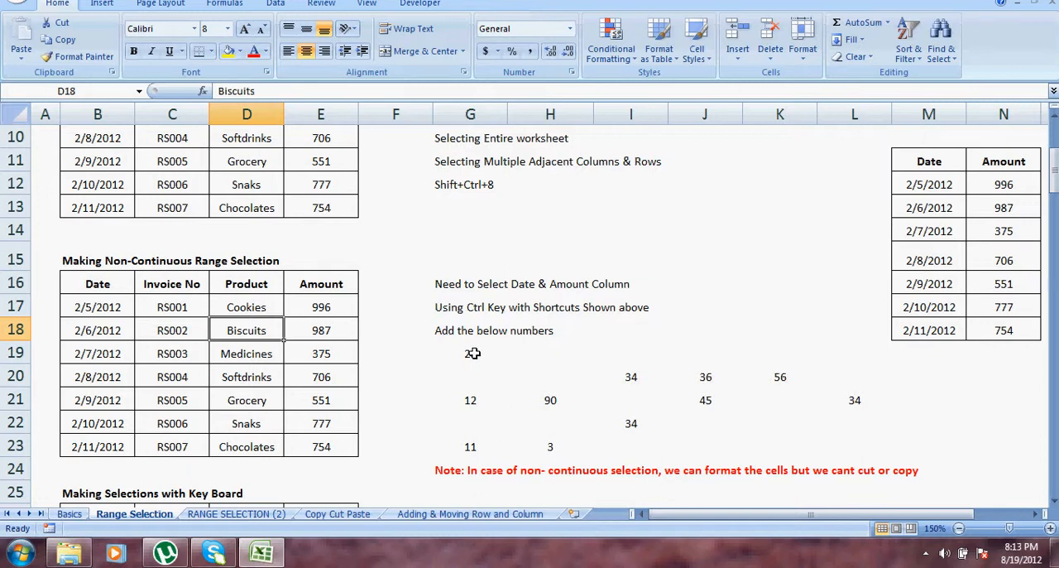
Select the whole block G19:L23 containing the scattered numbers to check its sum.
{"action": "left_click_drag", "start_coordinate": [472, 353], "coordinate": [828, 443]}
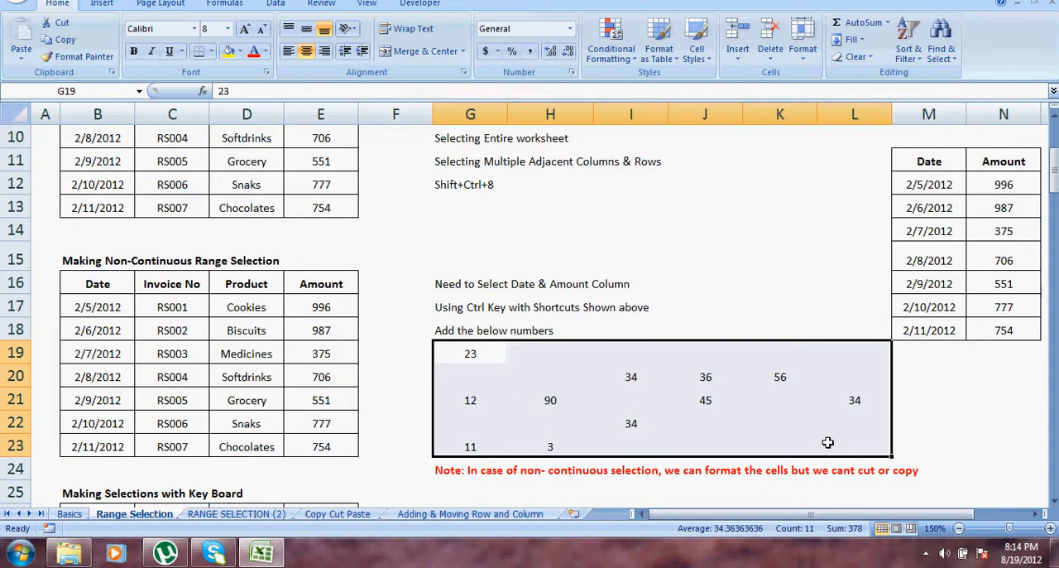
{"action": "left_click", "coordinate": [707, 422]}
Fill the number cells G19, H21 and G23 with yellow.
{"action": "left_click", "coordinate": [457, 351]}
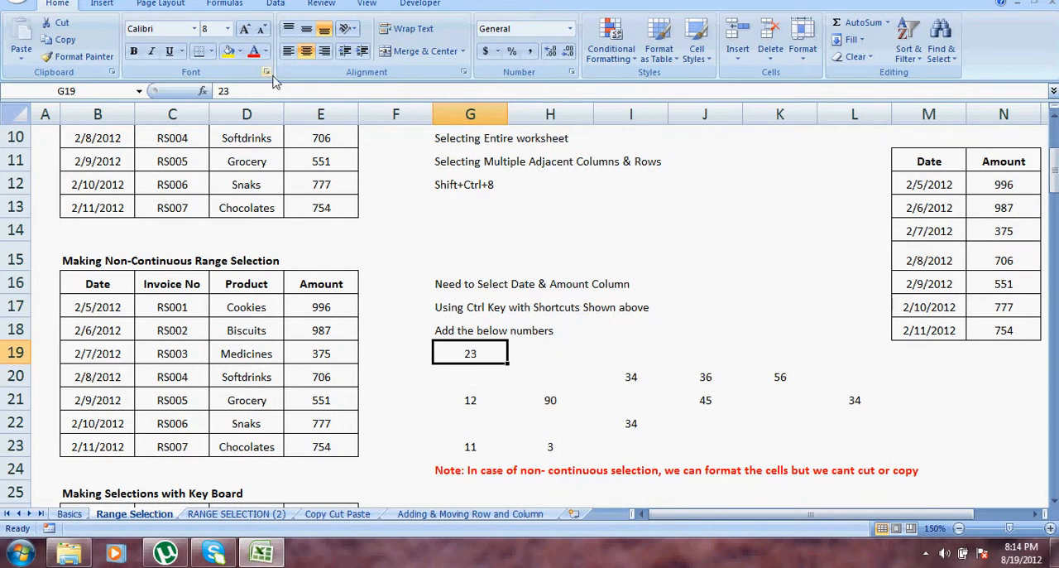
{"action": "left_click", "coordinate": [229, 51]}
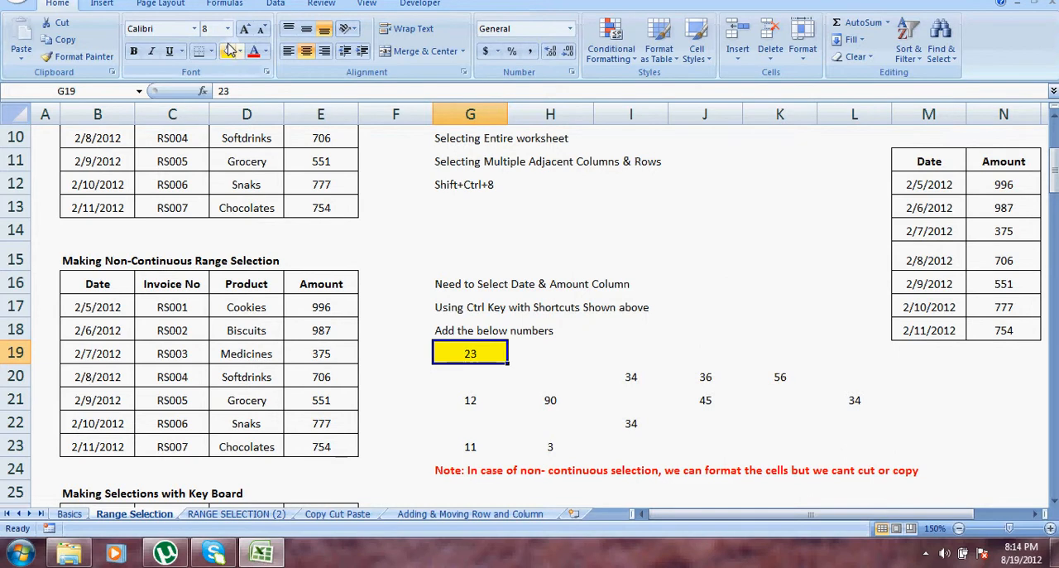
{"action": "left_click", "coordinate": [551, 397]}
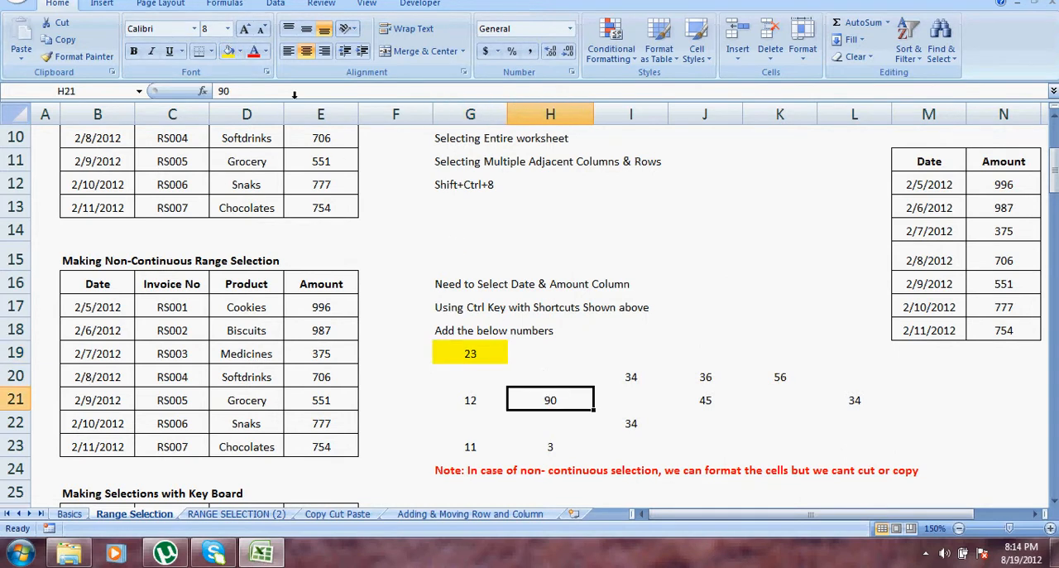
{"action": "left_click", "coordinate": [228, 50]}
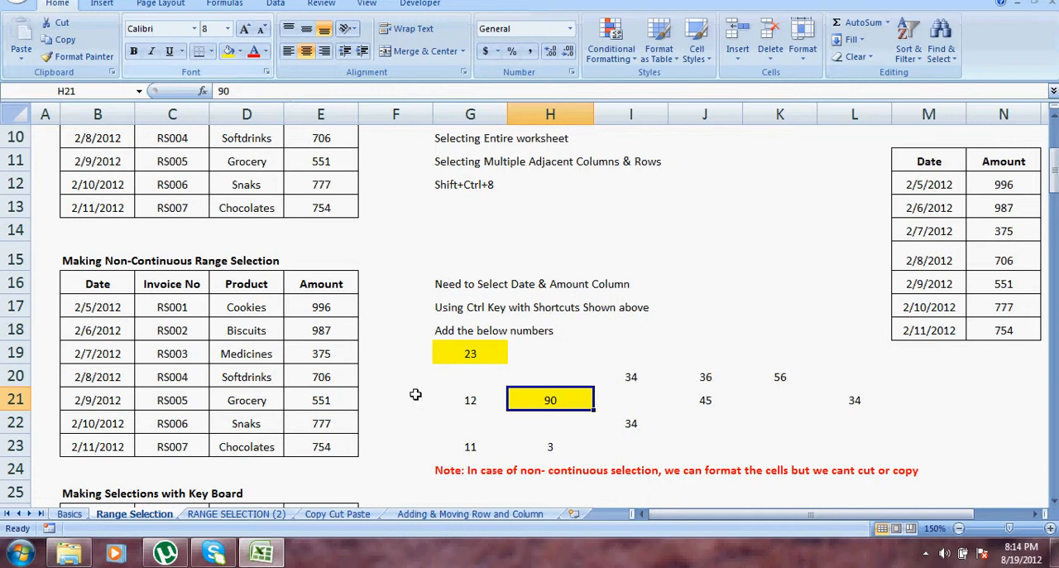
{"action": "left_click", "coordinate": [470, 446]}
{"action": "left_click", "coordinate": [228, 53]}
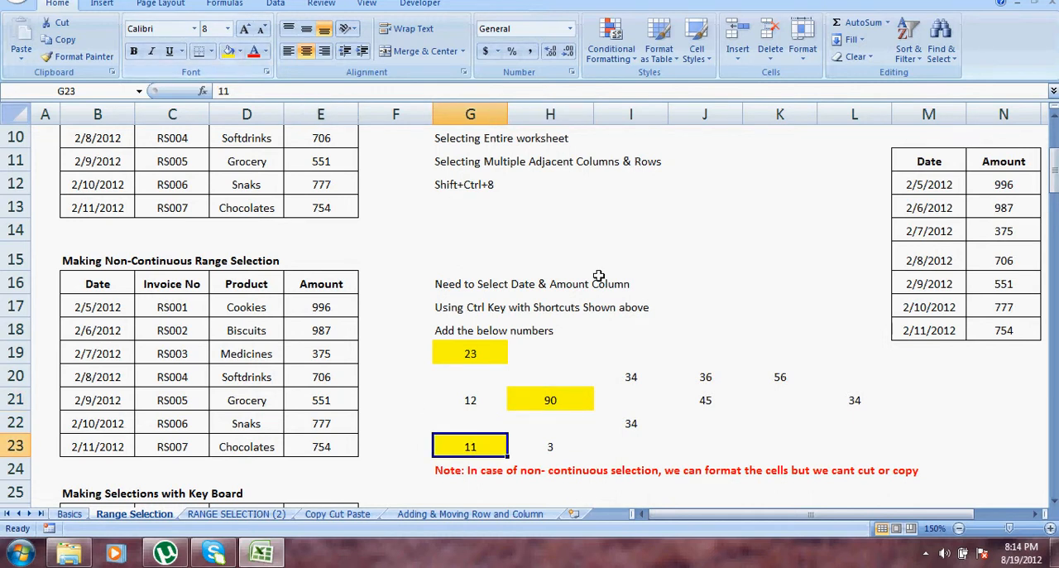
Select the three yellow cells G19, G23 and H21 together as a non-continuous selection to check their sum.
{"action": "left_click", "coordinate": [676, 266]}
{"action": "left_click", "coordinate": [462, 354]}
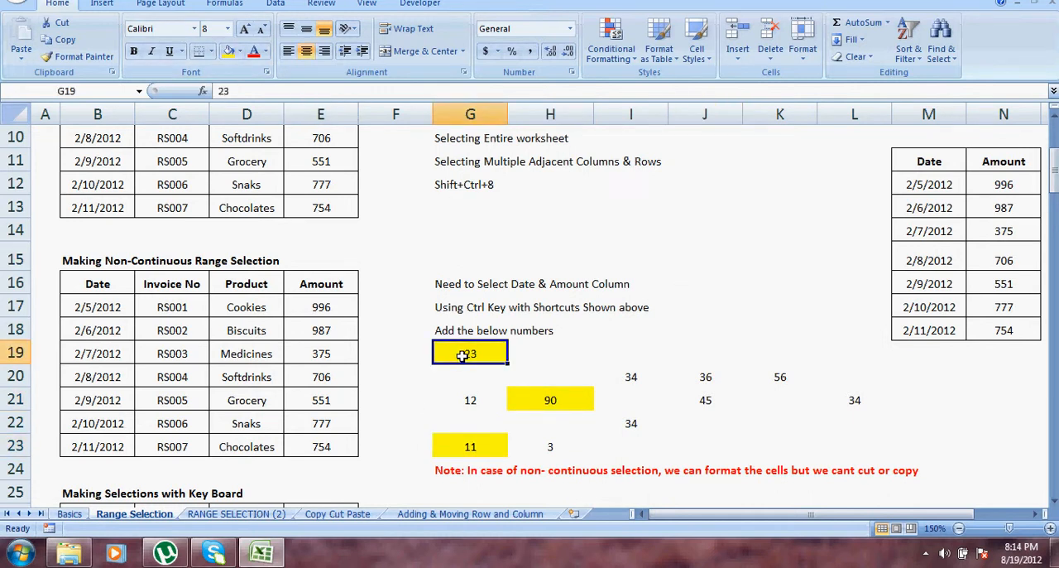
{"action": "left_click", "coordinate": [475, 441], "text": "ctrl"}
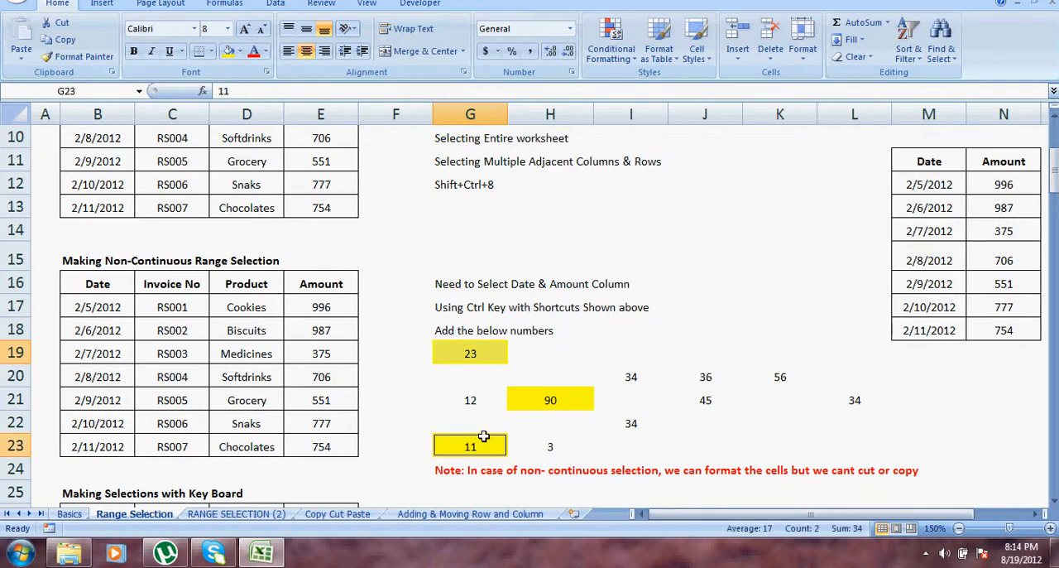
{"action": "left_click", "coordinate": [553, 404], "text": "ctrl"}
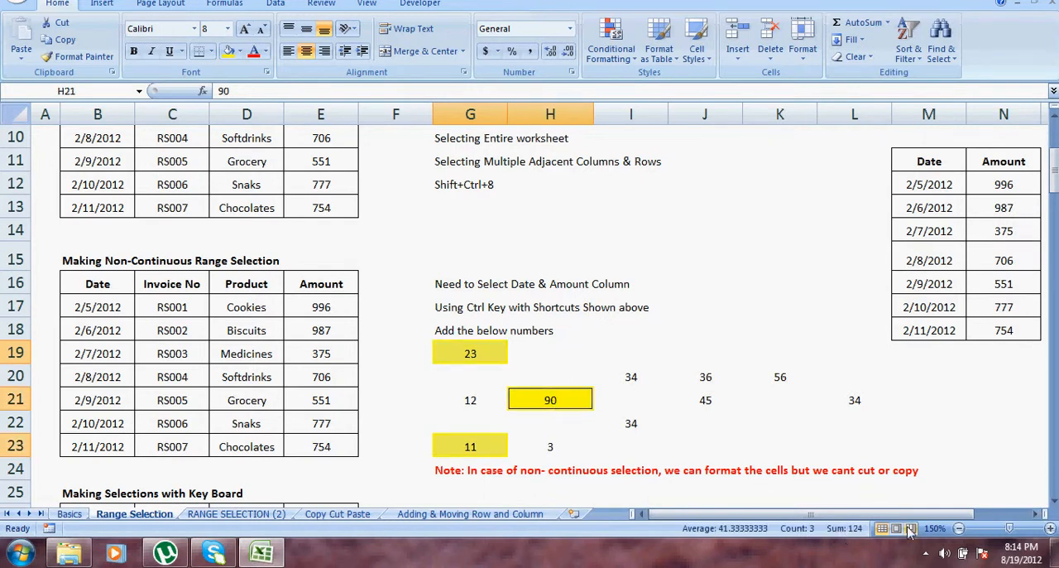
{"action": "left_click", "coordinate": [926, 553]}
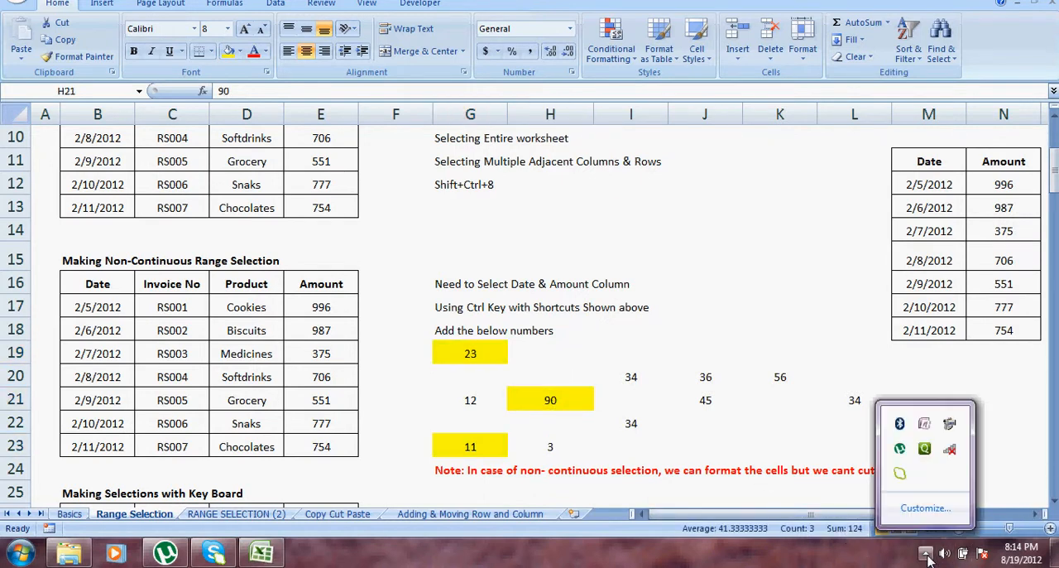
{"action": "left_click", "coordinate": [949, 422]}
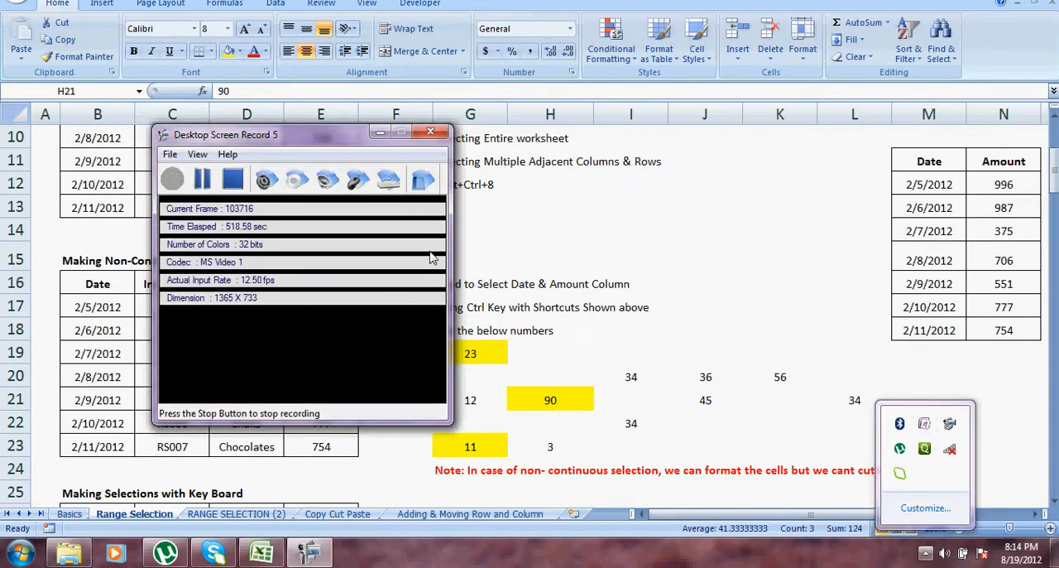
{"action": "left_click", "coordinate": [202, 181]}
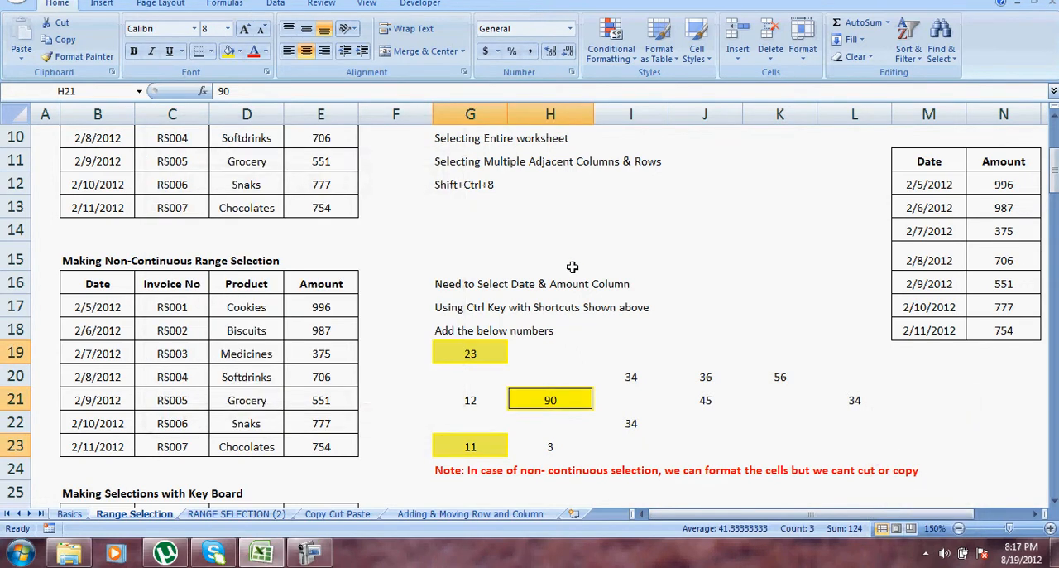
Select the Product column D16:D23 and add the Date column B16:B23 to the selection.
{"action": "left_click", "coordinate": [494, 309]}
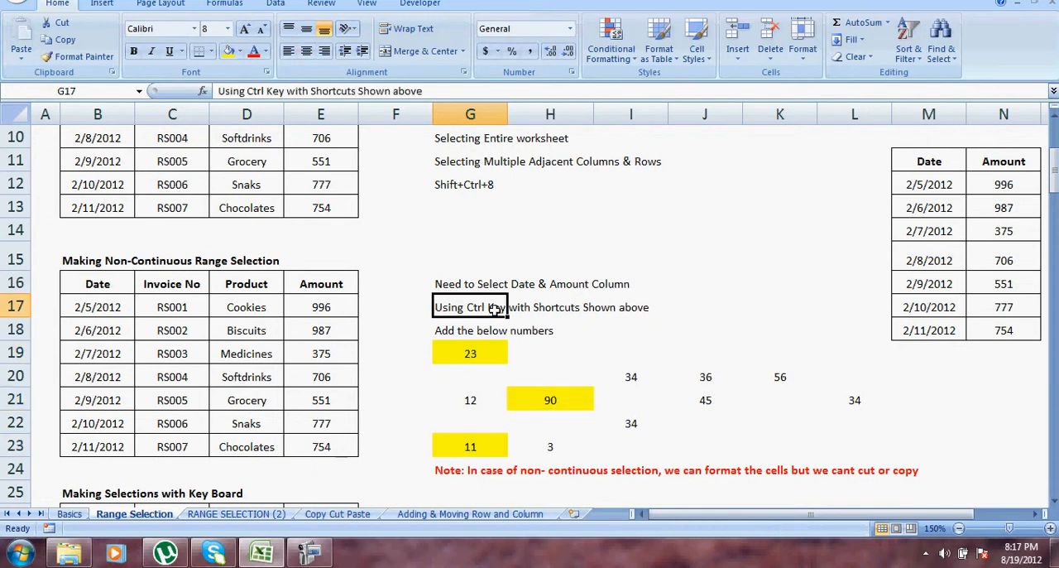
{"action": "left_click", "coordinate": [651, 348]}
{"action": "left_click_drag", "start_coordinate": [243, 285], "coordinate": [232, 434]}
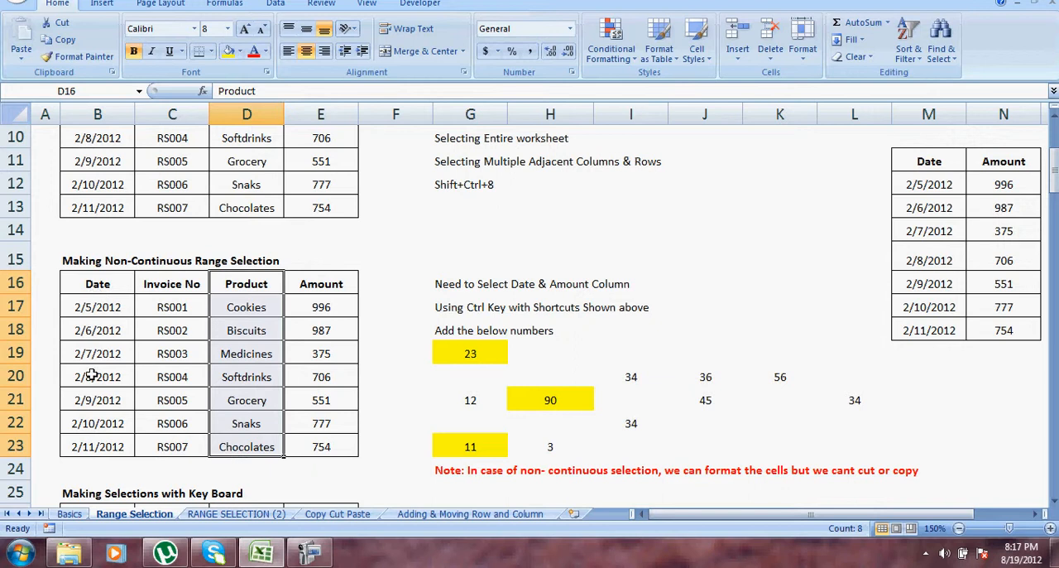
{"action": "left_click_drag", "start_coordinate": [114, 292], "coordinate": [110, 445]}
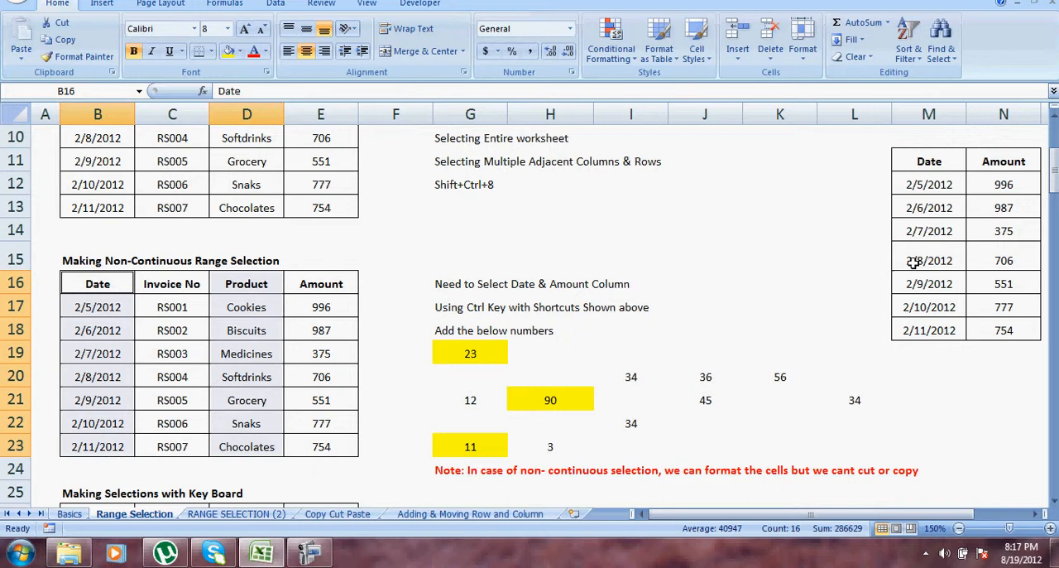
Select the whole table B26:E33 under Making Selections with Key Board, extending from its Date header across and down to the data edges.
{"action": "left_click_drag", "start_coordinate": [1056, 190], "coordinate": [1056, 196]}
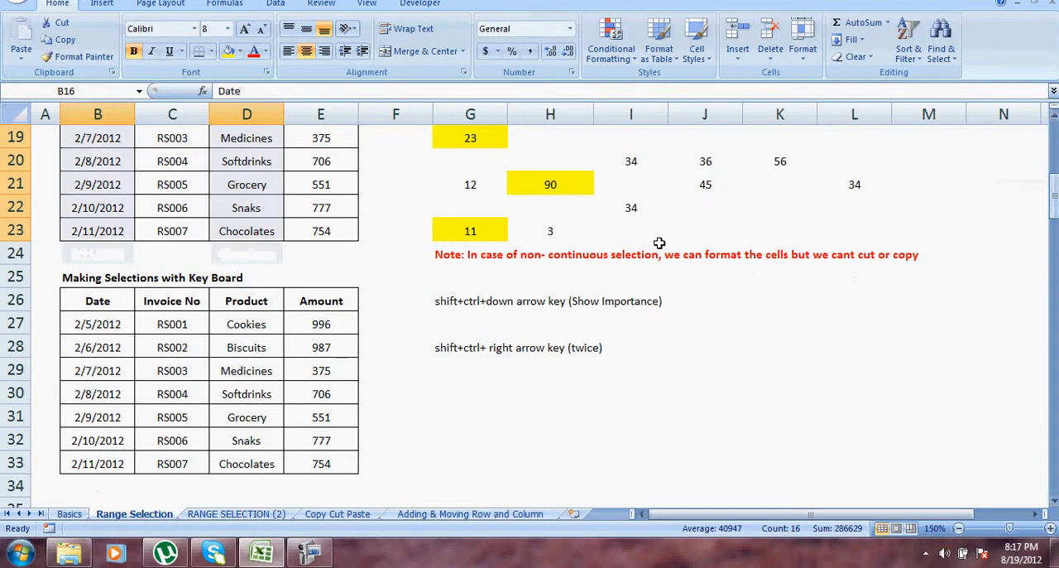
{"action": "left_click", "coordinate": [438, 367]}
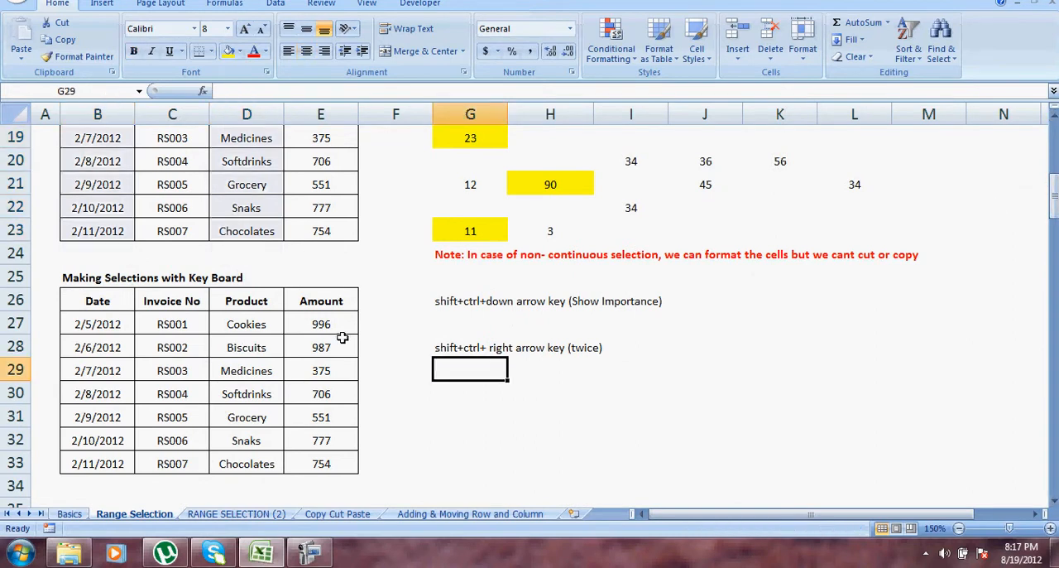
{"action": "left_click", "coordinate": [91, 307]}
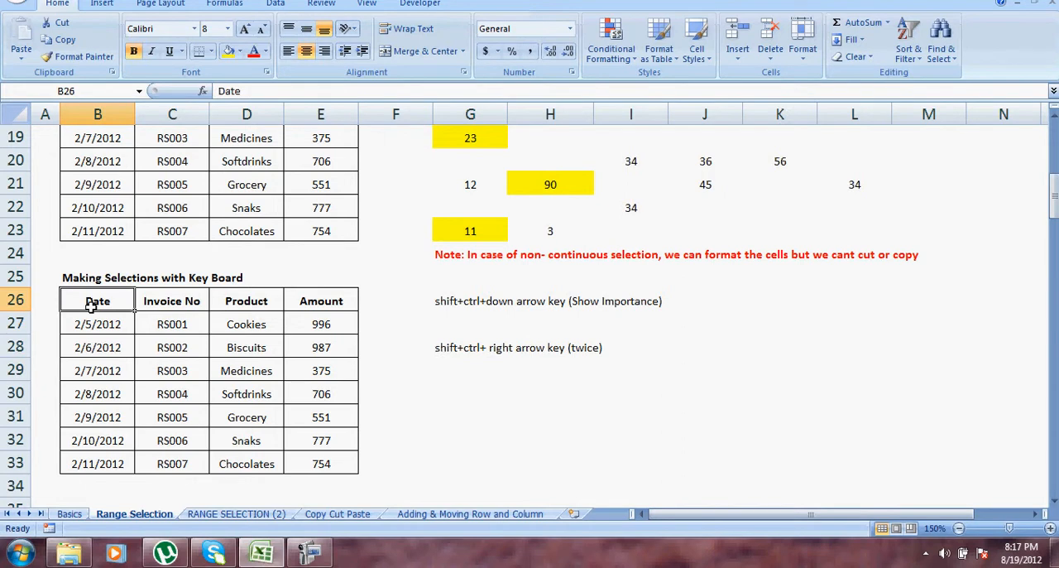
{"action": "key", "text": "shift+ctrl+Right"}
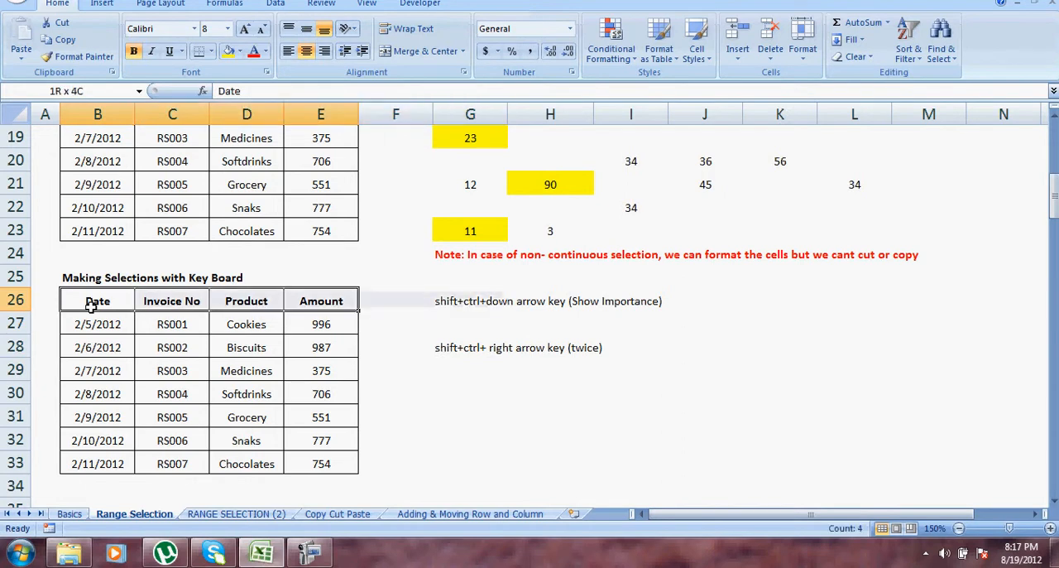
{"action": "key", "text": "shift+ctrl+Down"}
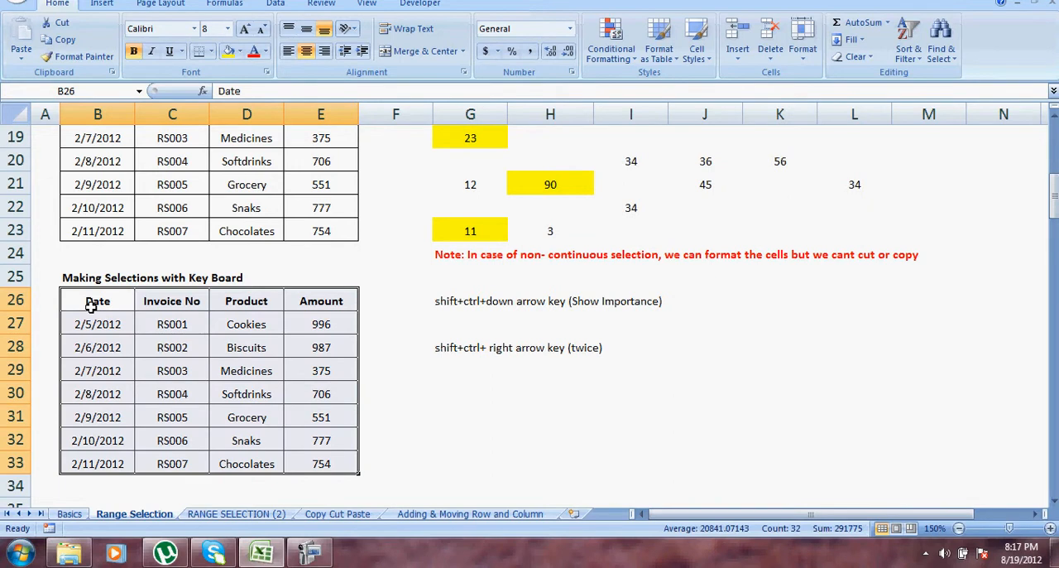
Select the header row from B26 to E26 and extend the selection to the next filled cell, G26.
{"action": "key", "text": "Up"}
{"action": "key", "text": "Down"}
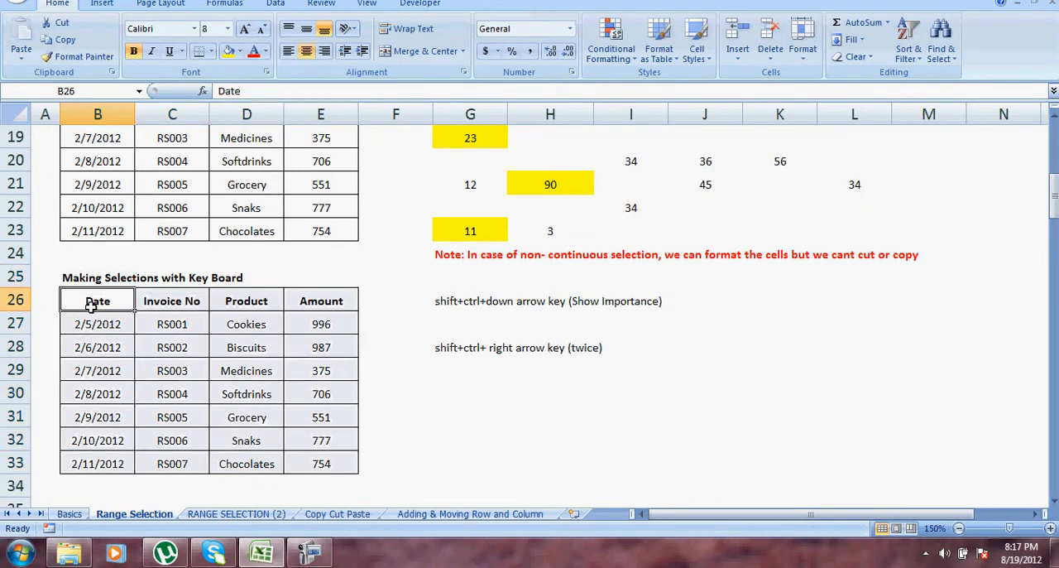
{"action": "key", "text": "shift+ctrl+Right"}
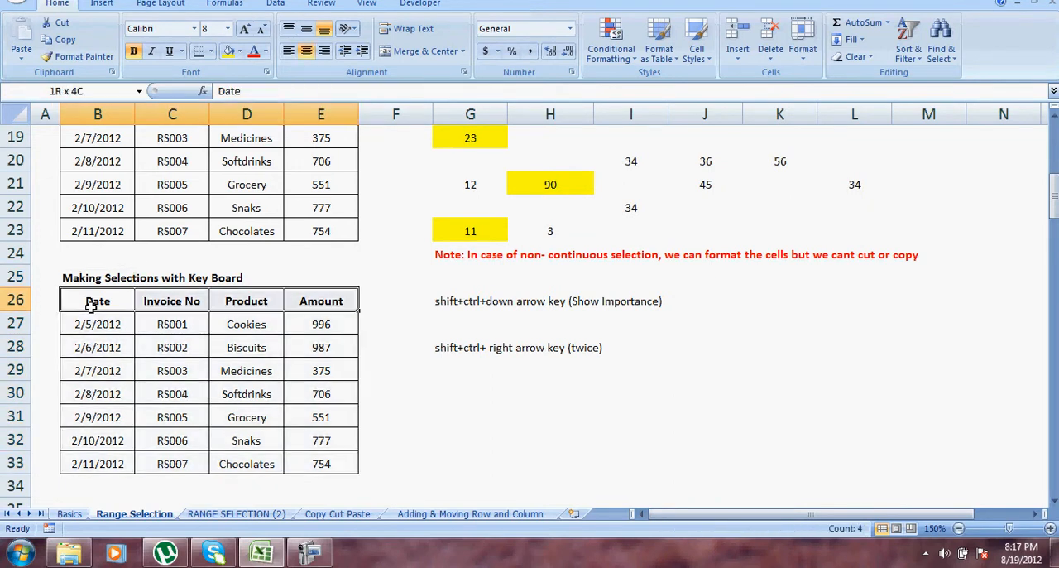
{"action": "key", "text": "shift+ctrl+Right"}
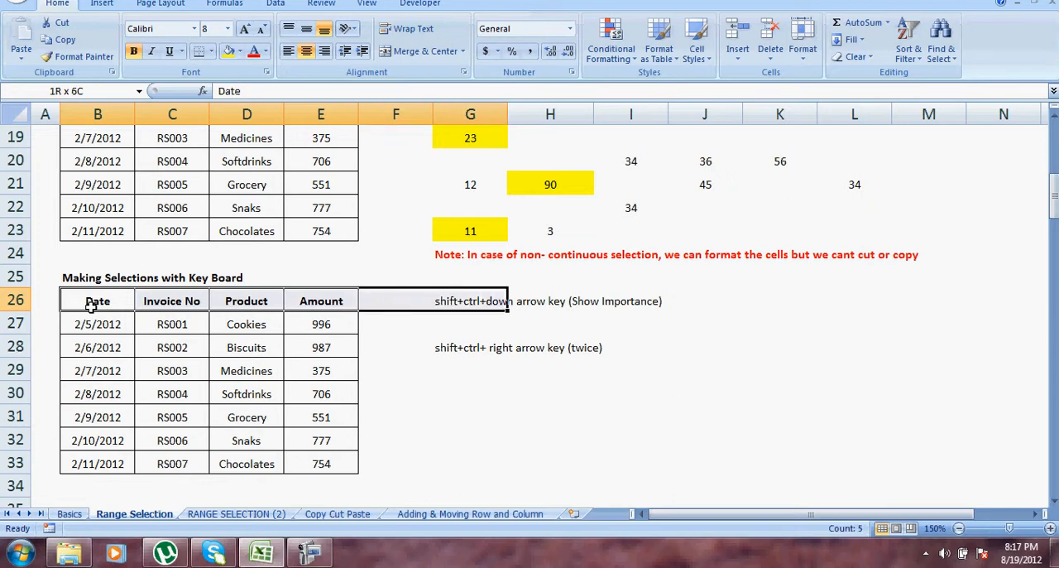
Select the 2/8/2012 row from B30 to E30, extend it to the worksheet's last column, and return to B30.
{"action": "key", "text": "Down"}
{"action": "key", "text": "Down"}
{"action": "key", "text": "Down"}
{"action": "key", "text": "Down"}
{"action": "key", "text": "Down"}
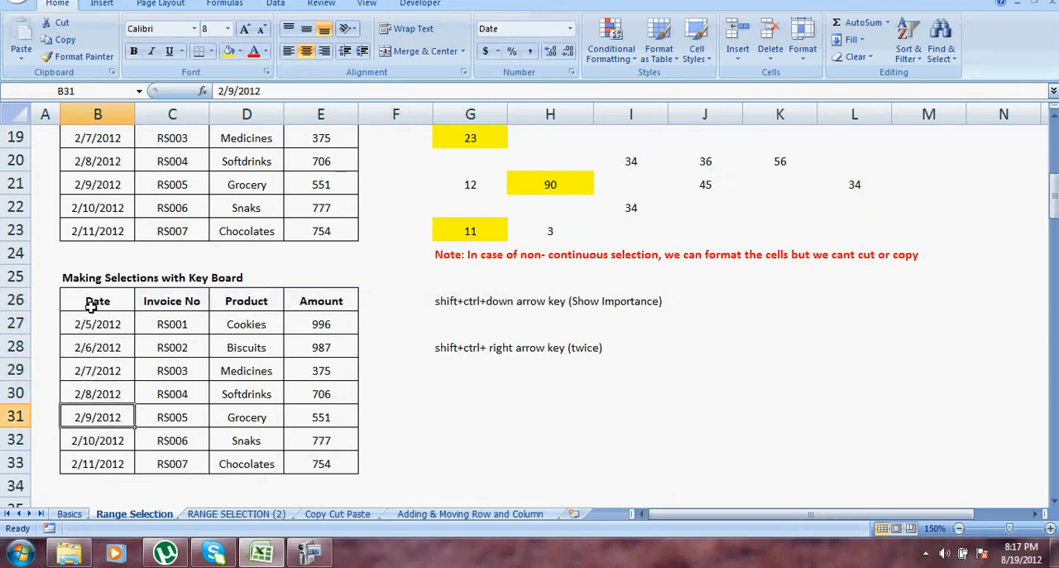
{"action": "key", "text": "Up"}
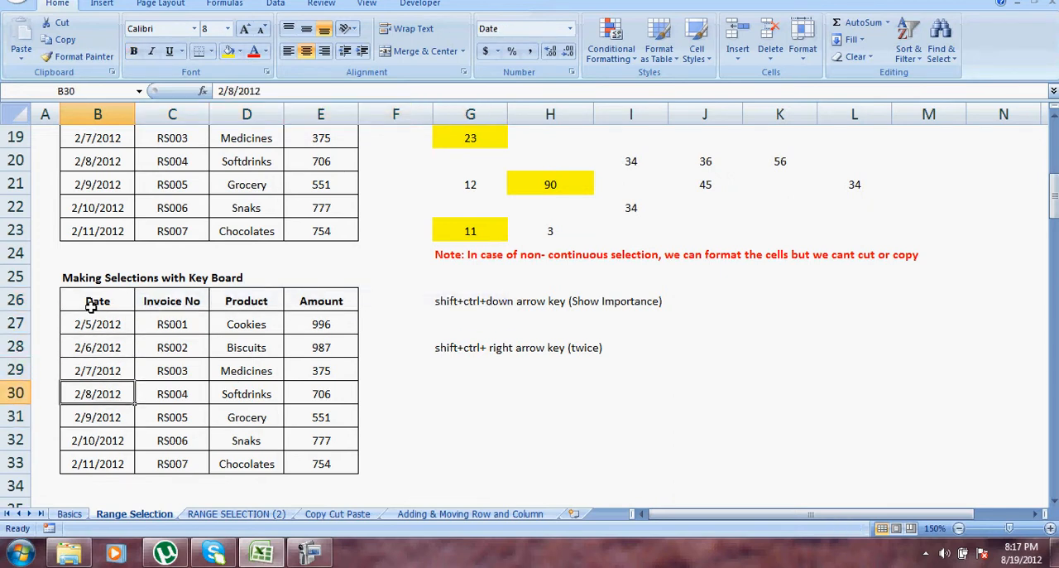
{"action": "key", "text": "shift+ctrl+Right"}
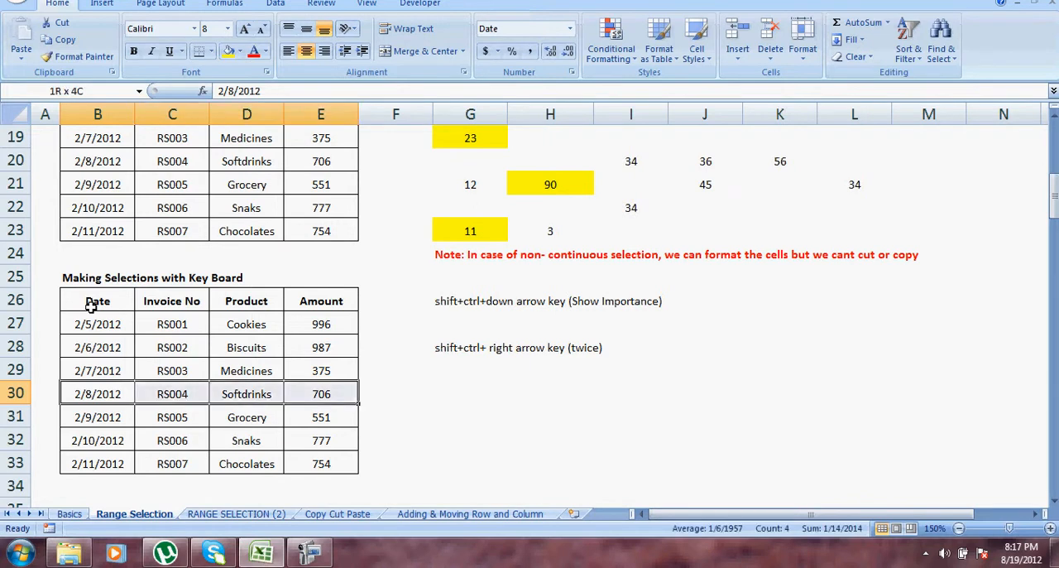
{"action": "key", "text": "shift+ctrl+Left"}
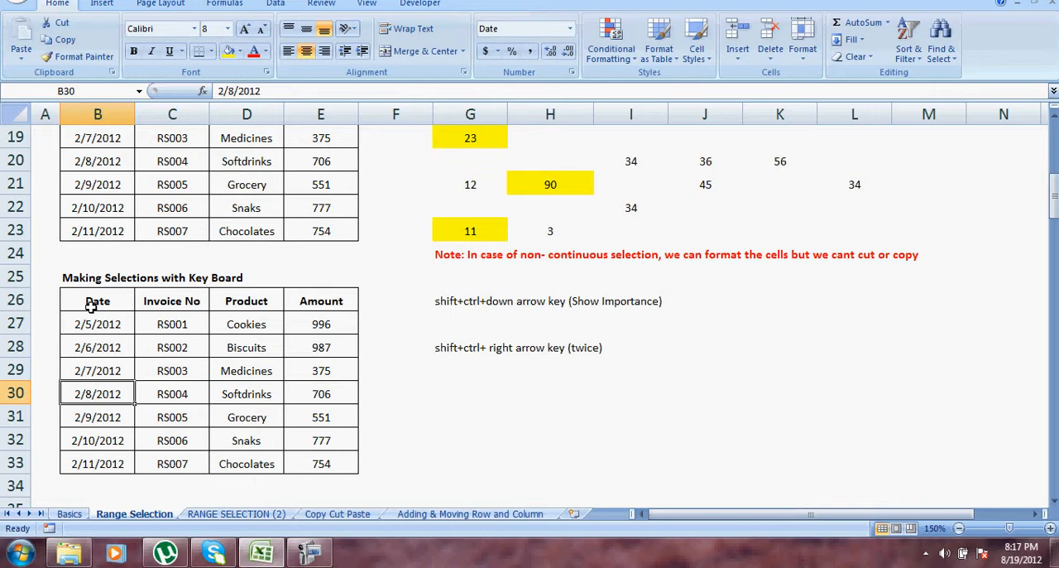
{"action": "key", "text": "shift+ctrl+Right"}
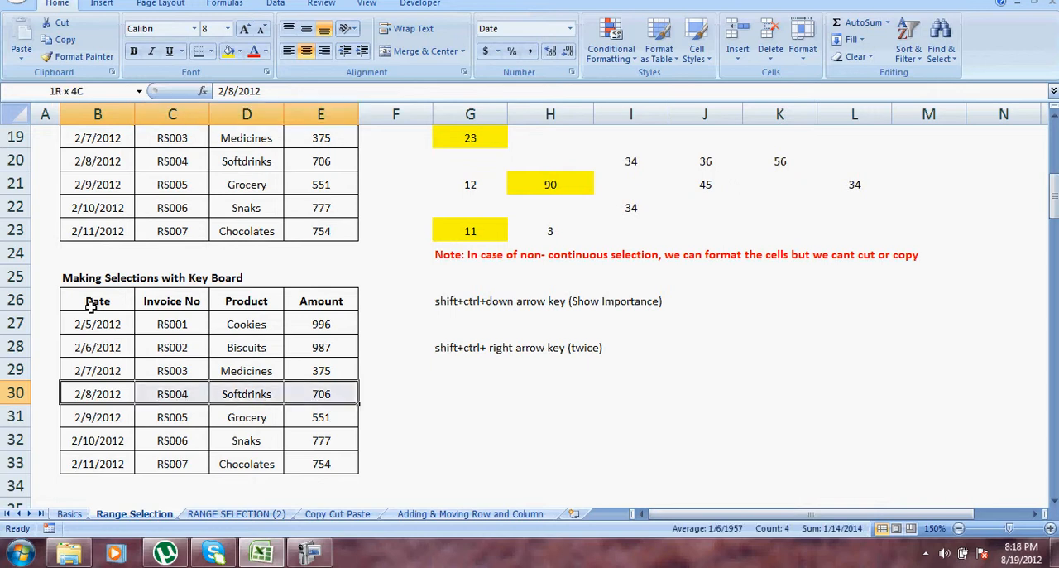
{"action": "key", "text": "shift+ctrl+Right"}
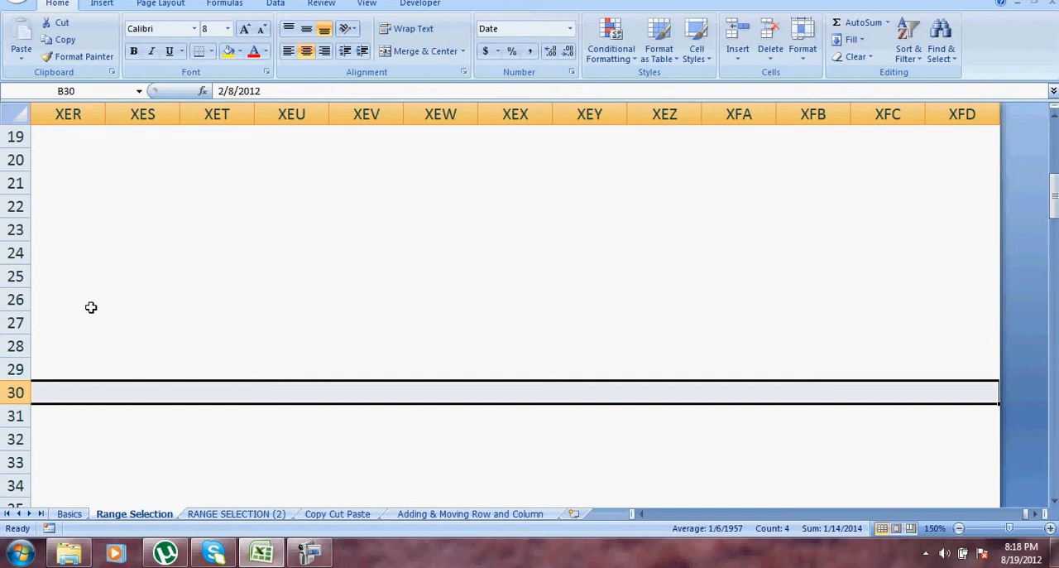
{"action": "key", "text": "shift+ctrl+Left"}
{"action": "key", "text": "Left"}
{"action": "key", "text": "Right"}
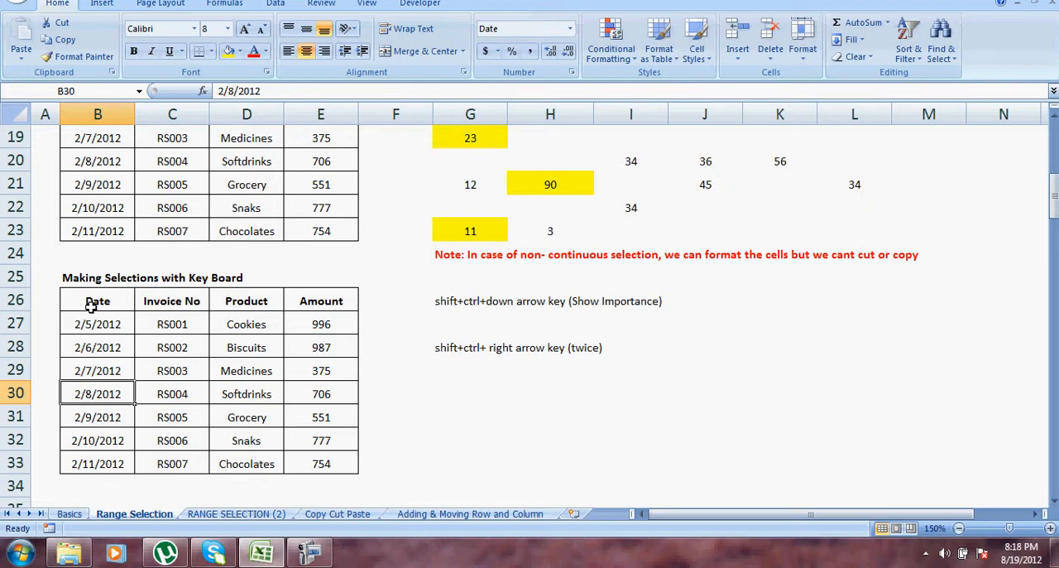
Select the dates from B30 down to B33, extend to the worksheet's last row, and shrink the selection back to the data.
{"action": "key", "text": "shift+ctrl+Down"}
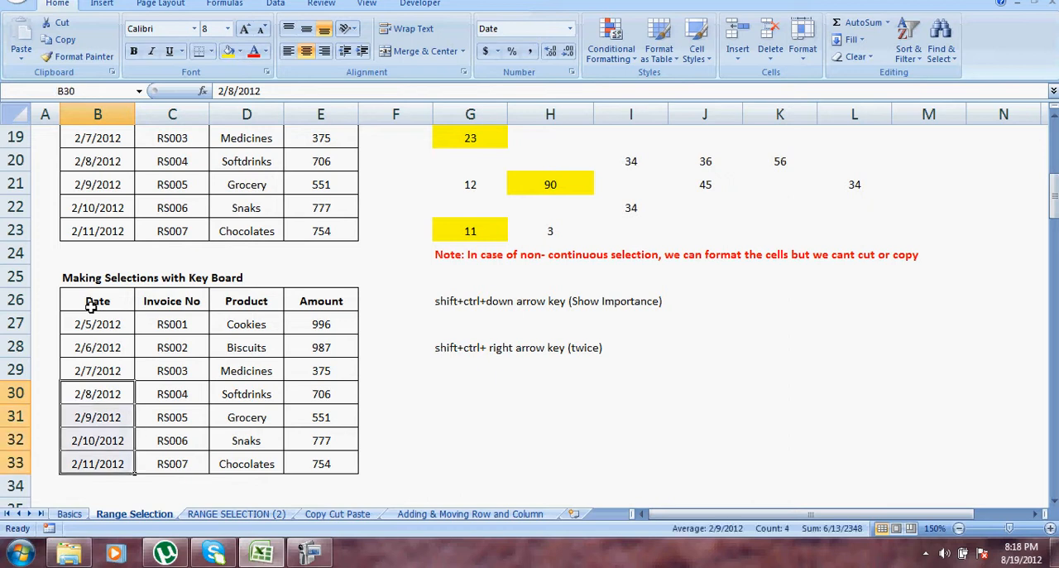
{"action": "key", "text": "shift+ctrl+Down"}
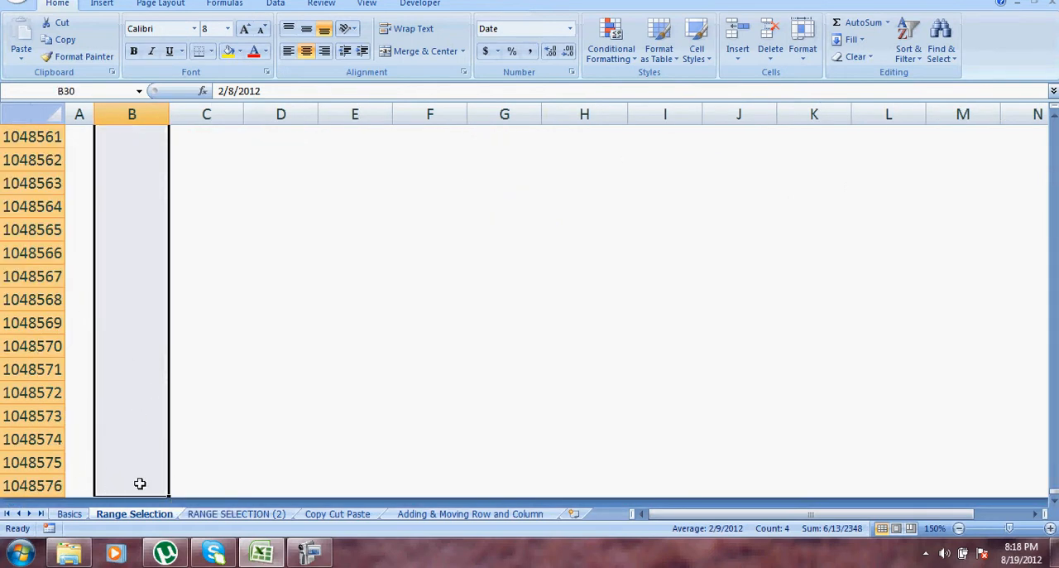
{"action": "key", "text": "ctrl+shift+Up"}
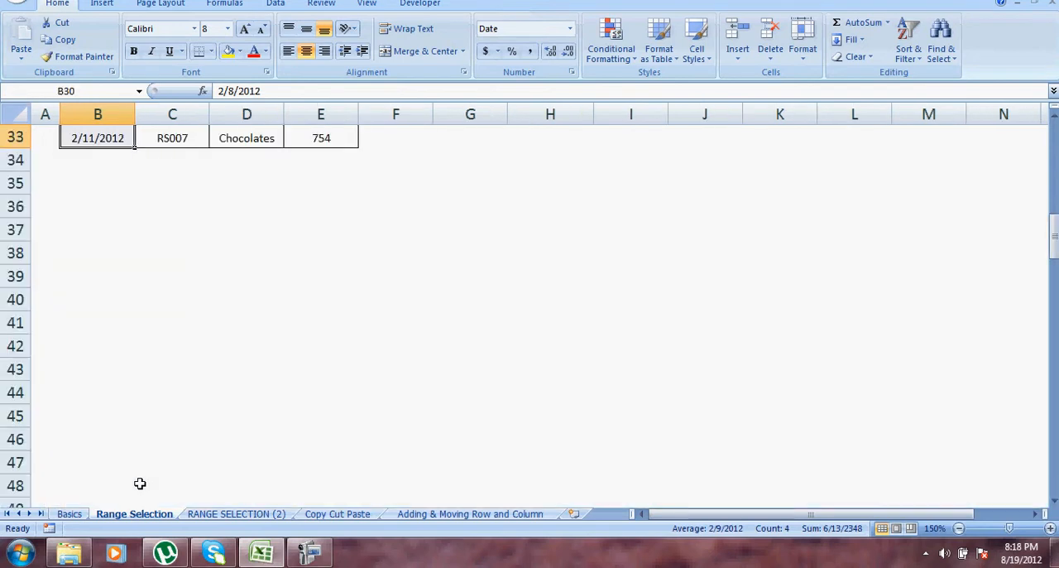
{"action": "key", "text": "Up"}
{"action": "key", "text": "Up"}
{"action": "key", "text": "Up"}
{"action": "key", "text": "Up"}
{"action": "key", "text": "Up"}
{"action": "key", "text": "Up"}
{"action": "key", "text": "Up"}
{"action": "key", "text": "Up"}
{"action": "key", "text": "Up"}
{"action": "key", "text": "Up"}
{"action": "key", "text": "Up"}
{"action": "key", "text": "Up"}
{"action": "key", "text": "Up"}
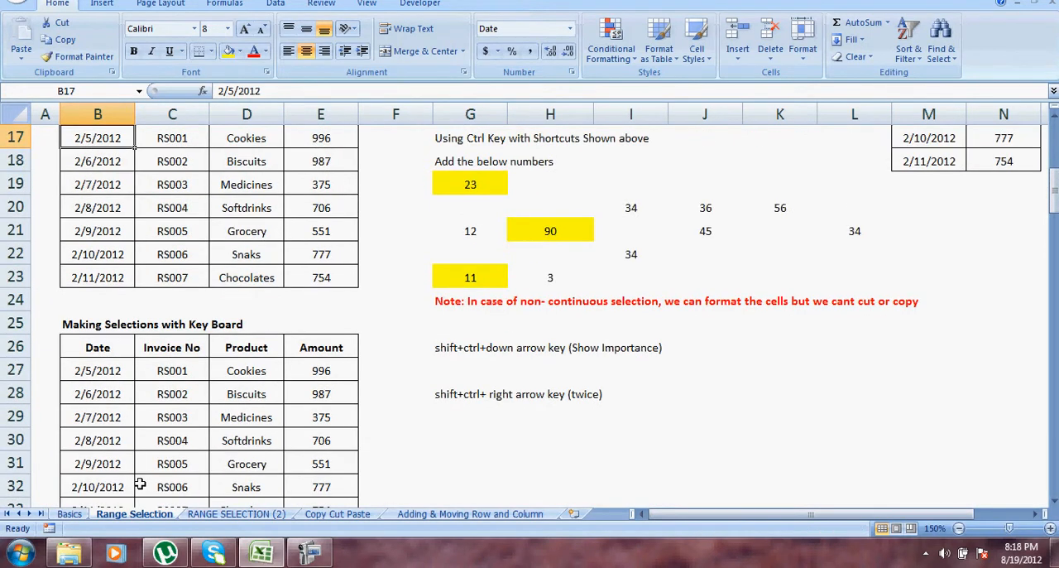
{"action": "key", "text": "Up"}
{"action": "key", "text": "Up"}
{"action": "key", "text": "Up"}
{"action": "key", "text": "Up"}
{"action": "key", "text": "Up"}
{"action": "key", "text": "Up"}
{"action": "key", "text": "Up"}
{"action": "key", "text": "Up"}
{"action": "key", "text": "Up"}
{"action": "key", "text": "Up"}
{"action": "key", "text": "Up"}
{"action": "key", "text": "Up"}
{"action": "key", "text": "Up"}
{"action": "key", "text": "Up"}
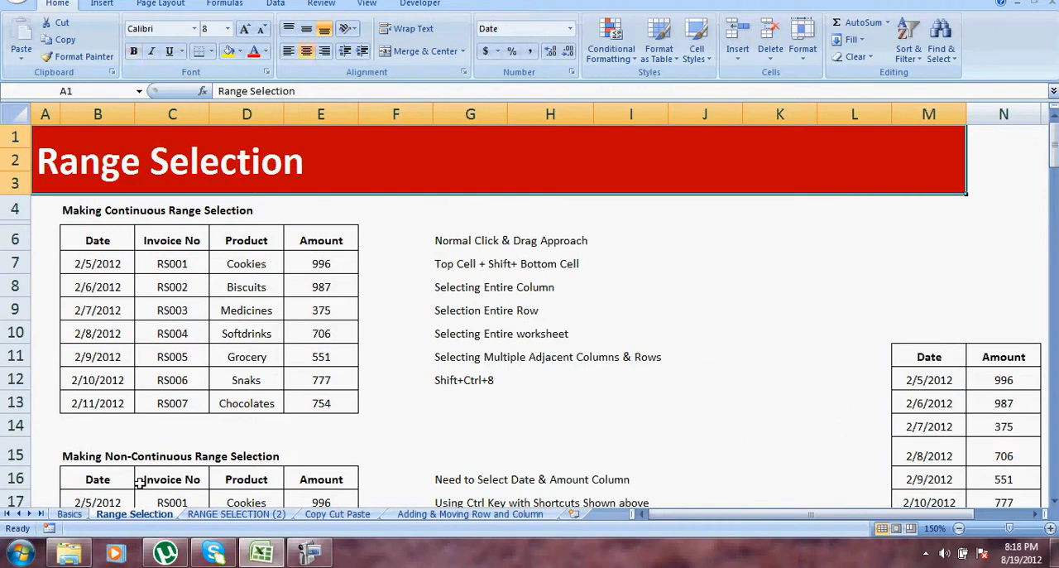
{"action": "key", "text": "Down"}
{"action": "key", "text": "Down"}
{"action": "key", "text": "Down"}
{"action": "key", "text": "Down"}
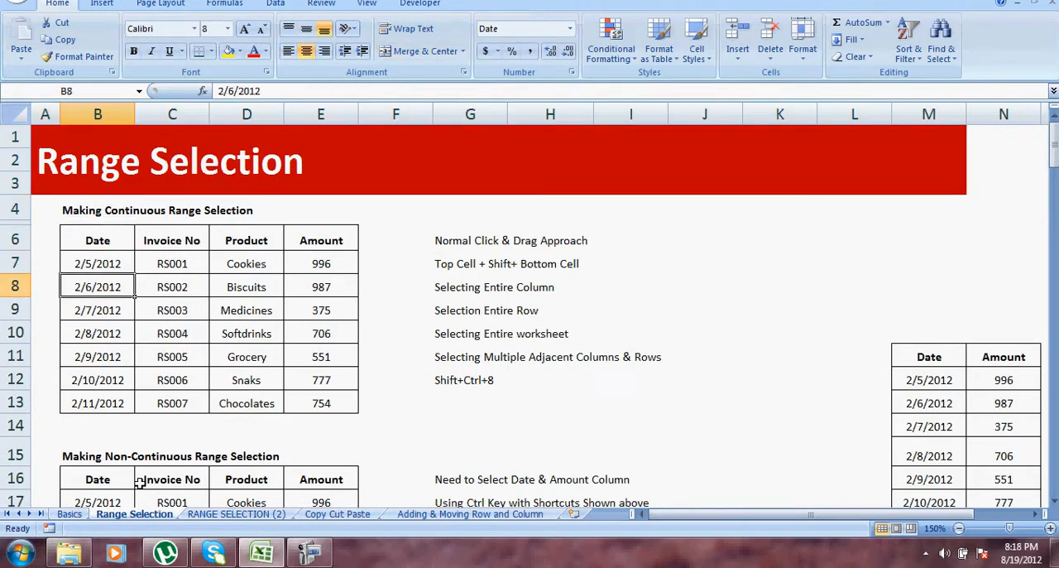
{"action": "key", "text": "Down"}
{"action": "key", "text": "Down"}
{"action": "key", "text": "Down"}
{"action": "key", "text": "Down"}
{"action": "key", "text": "Down"}
{"action": "key", "text": "Down"}
{"action": "key", "text": "Down"}
{"action": "key", "text": "Down"}
{"action": "key", "text": "Down"}
{"action": "key", "text": "Down"}
{"action": "key", "text": "Down"}
{"action": "key", "text": "Down"}
{"action": "key", "text": "Down"}
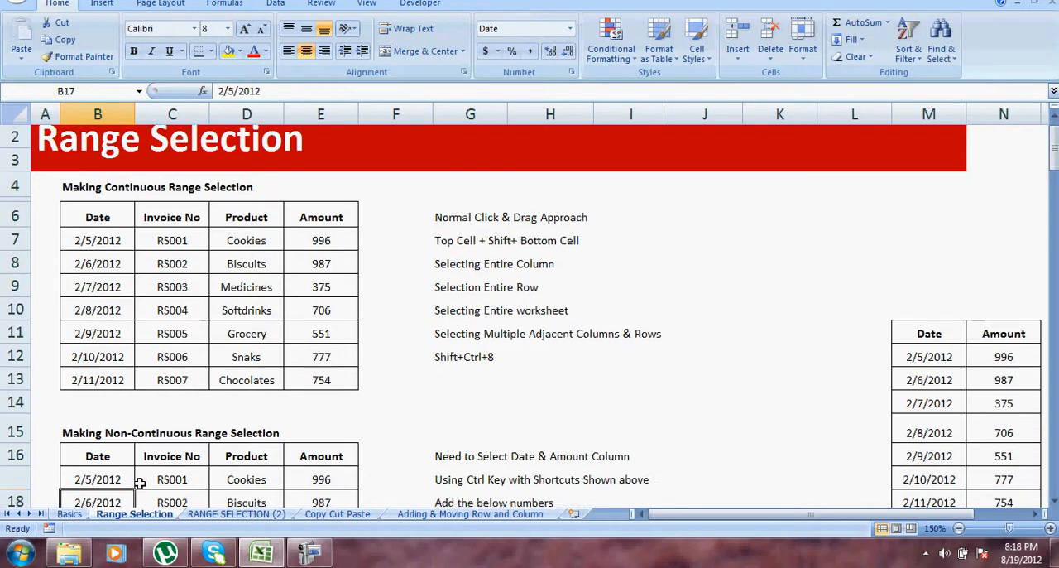
{"action": "key", "text": "Down"}
{"action": "key", "text": "Down"}
{"action": "key", "text": "Down"}
{"action": "key", "text": "Down"}
{"action": "key", "text": "Down"}
{"action": "key", "text": "Down"}
{"action": "key", "text": "Down"}
{"action": "key", "text": "Down"}
{"action": "key", "text": "Down"}
{"action": "key", "text": "Down"}
{"action": "key", "text": "Down"}
{"action": "key", "text": "Down"}
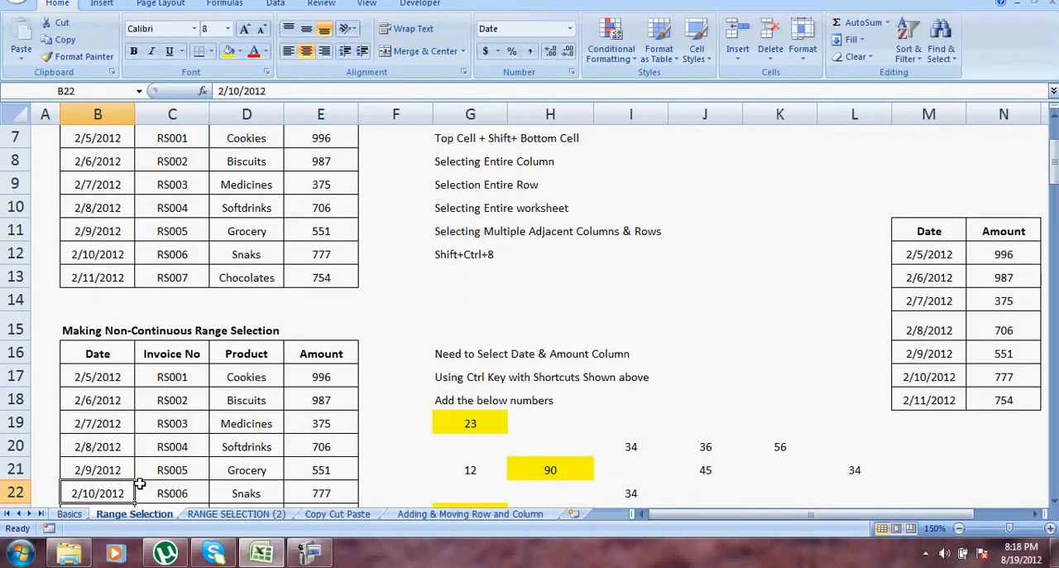
{"action": "key", "text": "Down"}
{"action": "key", "text": "Down"}
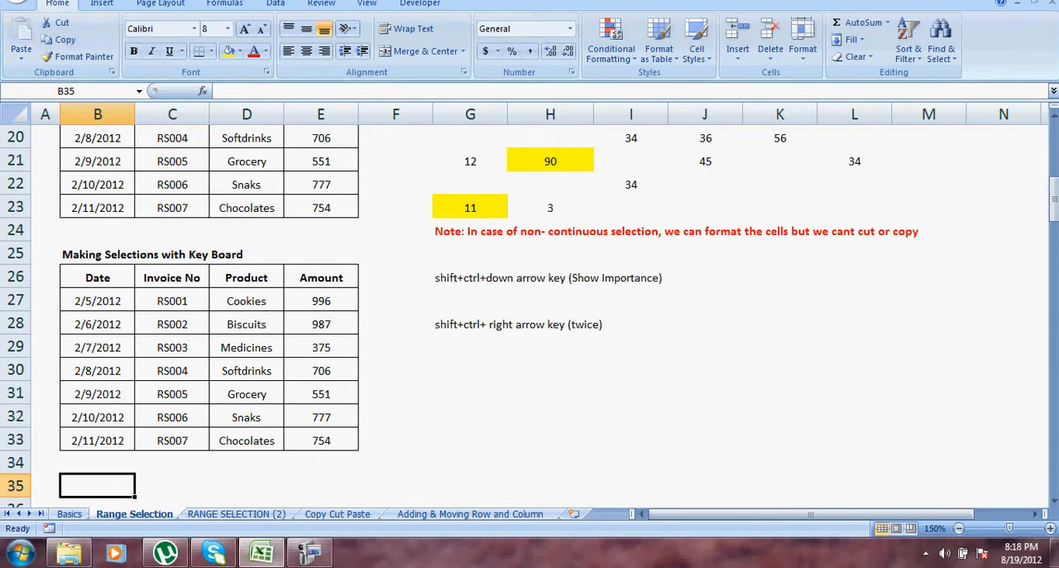
Switch to the Copy Cut Paste sheet and make a trial selection of its table B5:E12.
{"action": "left_click", "coordinate": [339, 515]}
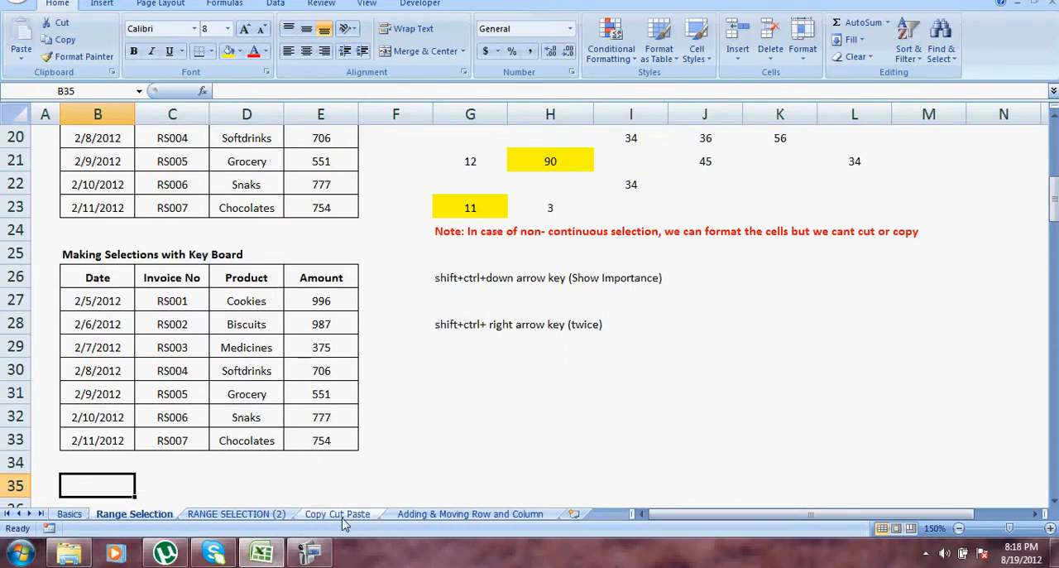
{"action": "left_click", "coordinate": [739, 325]}
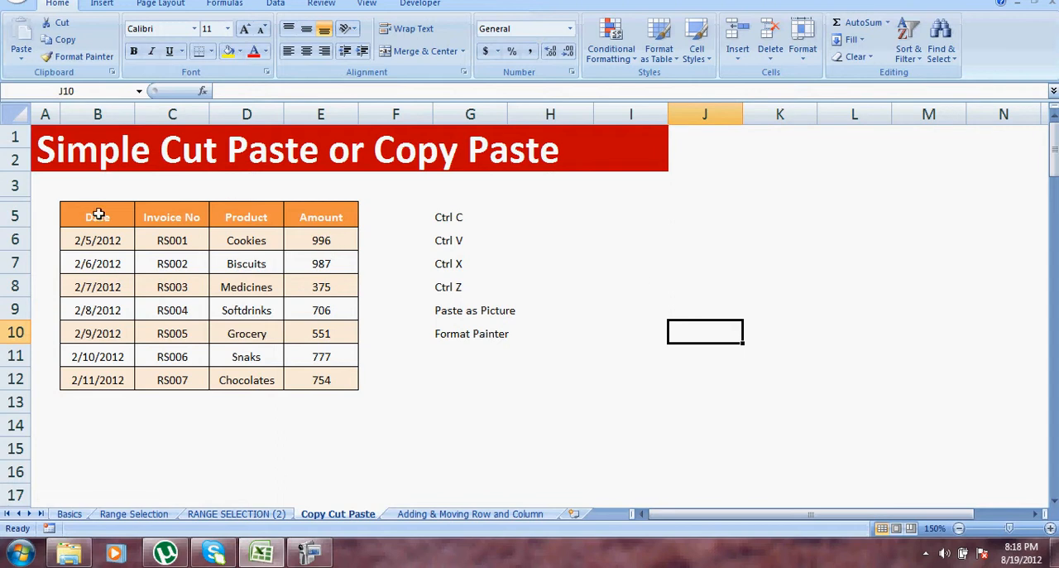
{"action": "left_click_drag", "start_coordinate": [92, 214], "coordinate": [303, 383]}
{"action": "left_click", "coordinate": [477, 433]}
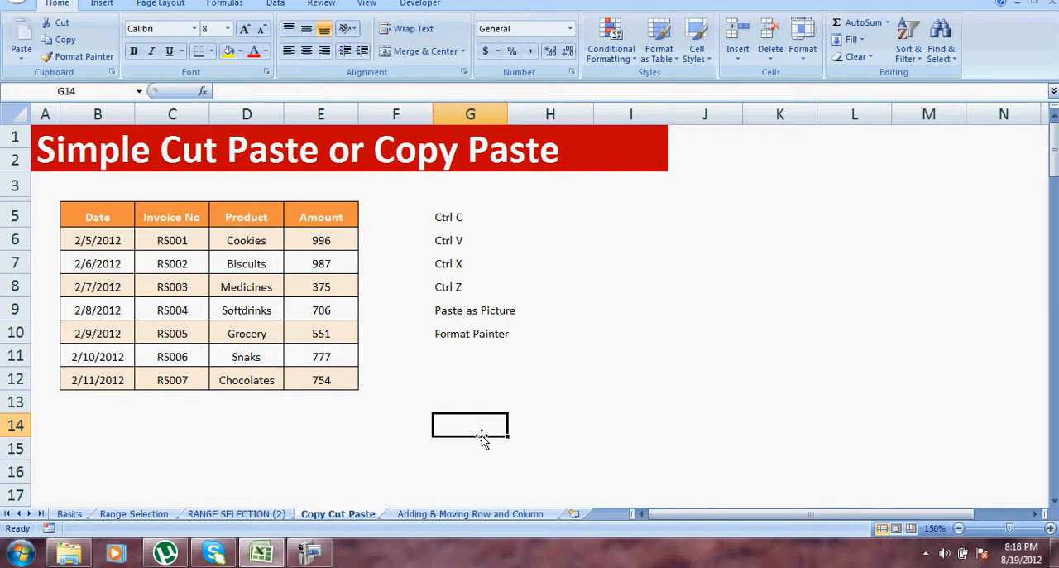
Copy the table B5:E12, paste it starting at cell L5, and clear the copy marquee.
{"action": "left_click_drag", "start_coordinate": [101, 212], "coordinate": [303, 379]}
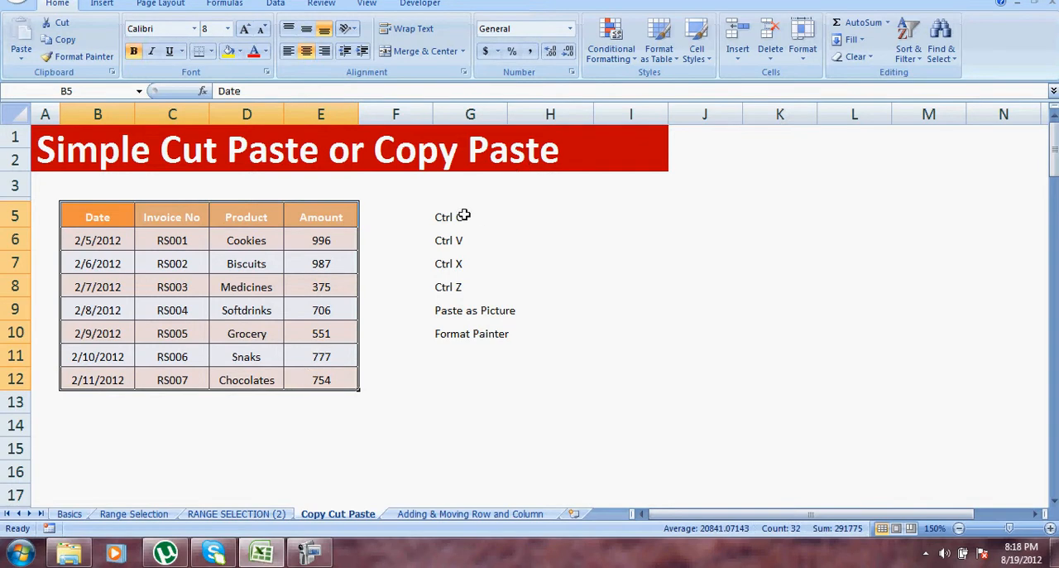
{"action": "key", "text": "ctrl+c"}
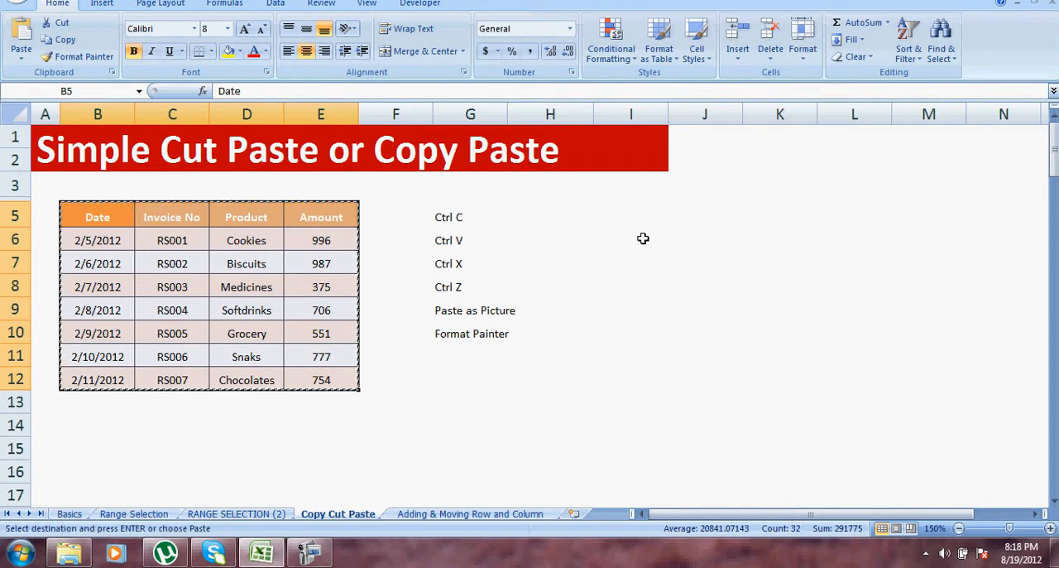
{"action": "left_click", "coordinate": [849, 200]}
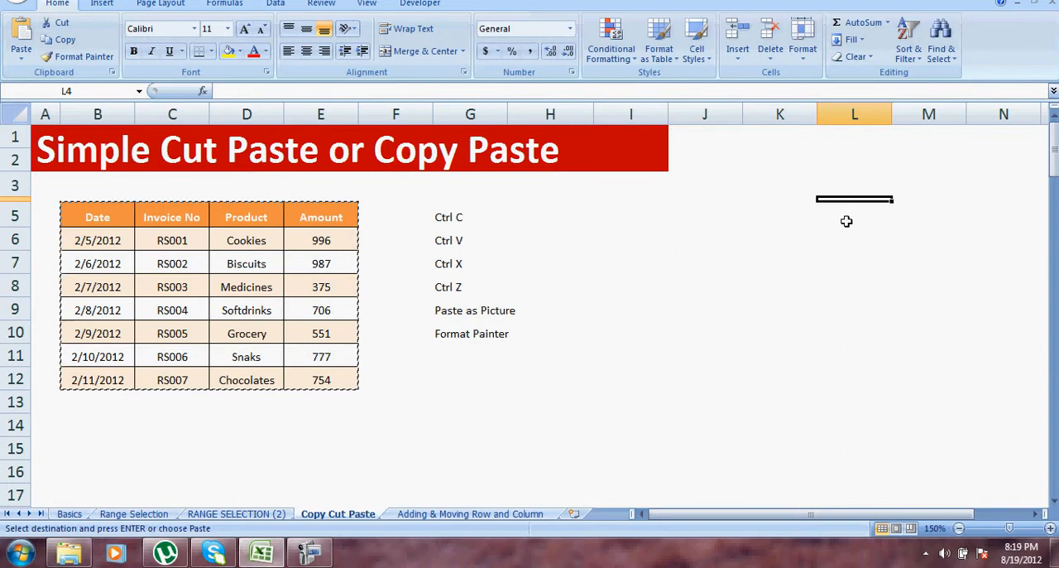
{"action": "left_click", "coordinate": [846, 220]}
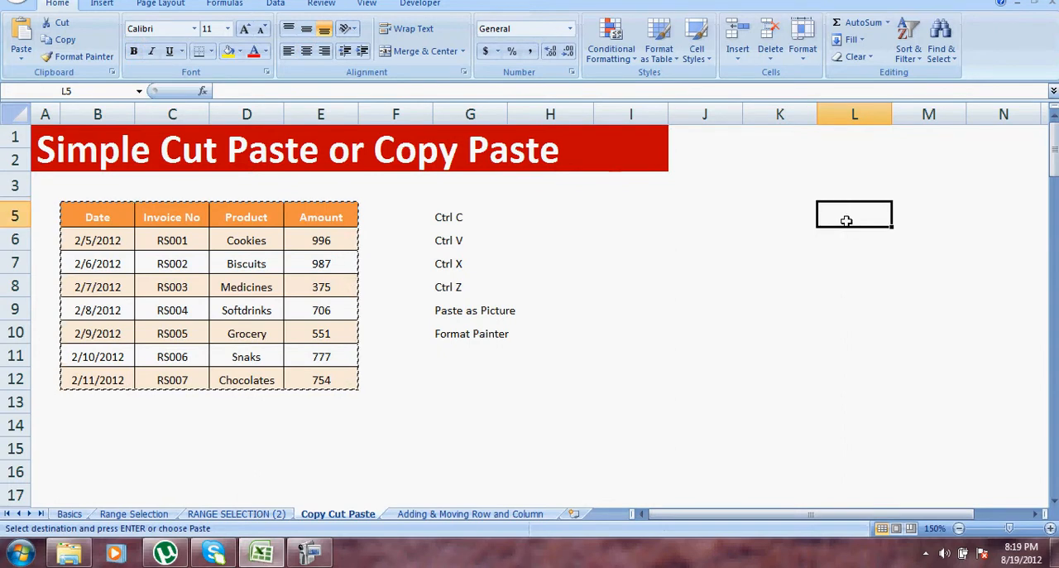
{"action": "key", "text": "ctrl+v"}
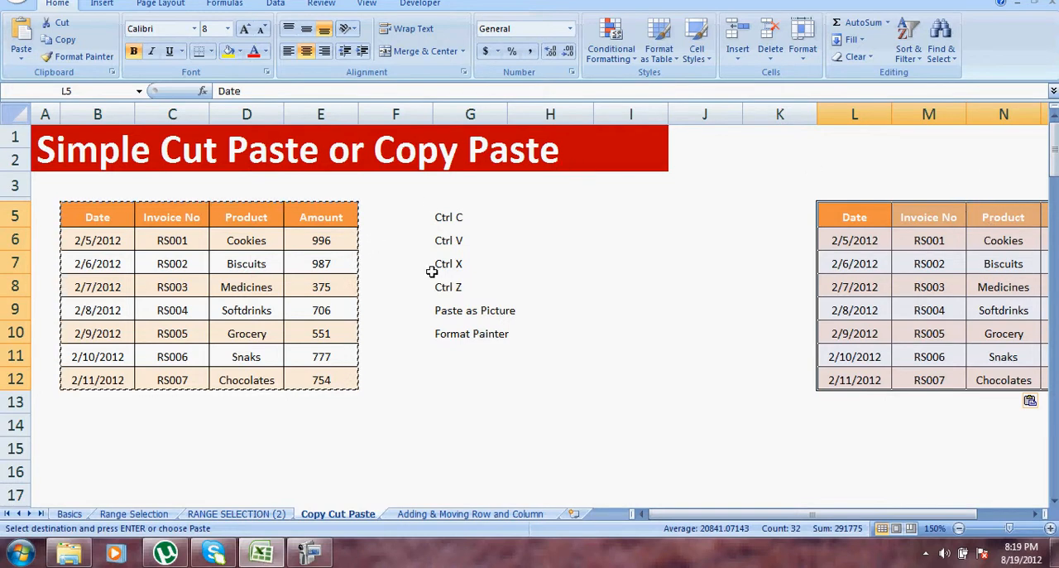
{"action": "key", "text": "Escape"}
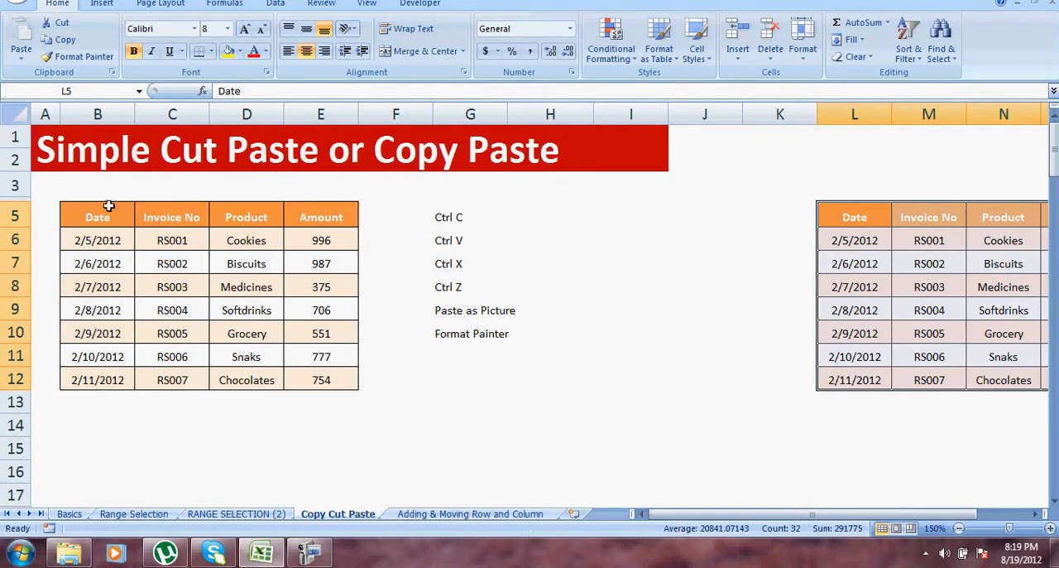
Cut the table B5:E12 and paste it starting at cell K14.
{"action": "left_click_drag", "start_coordinate": [97, 212], "coordinate": [319, 381]}
{"action": "key", "text": "ctrl+x"}
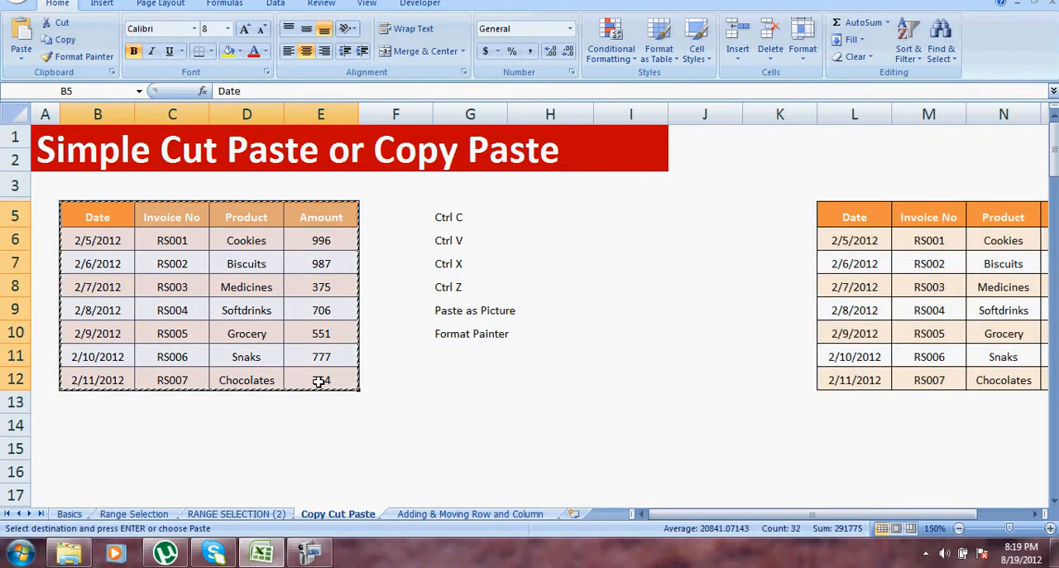
{"action": "left_click", "coordinate": [816, 433]}
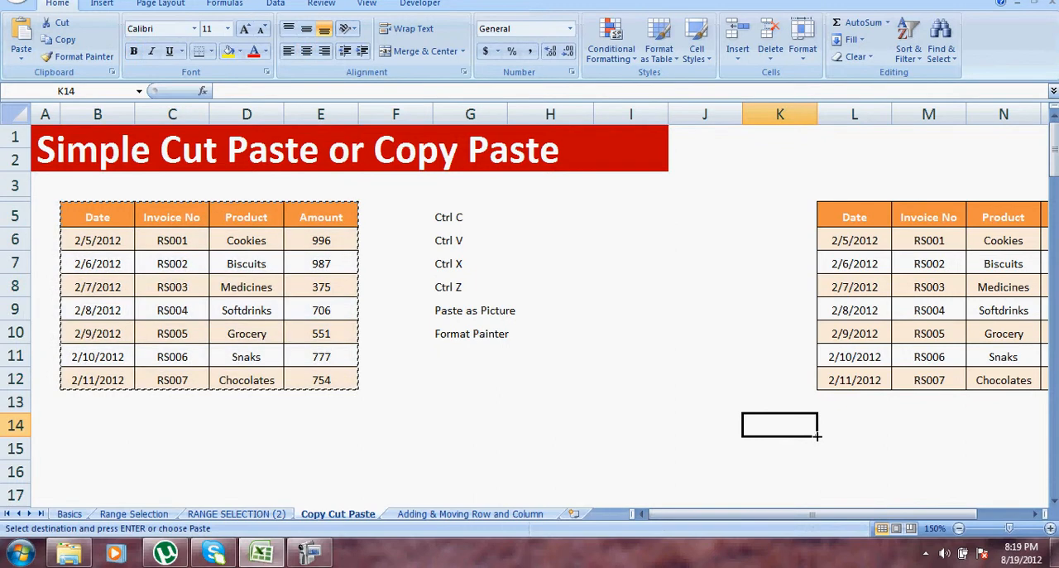
{"action": "key", "text": "ctrl+v"}
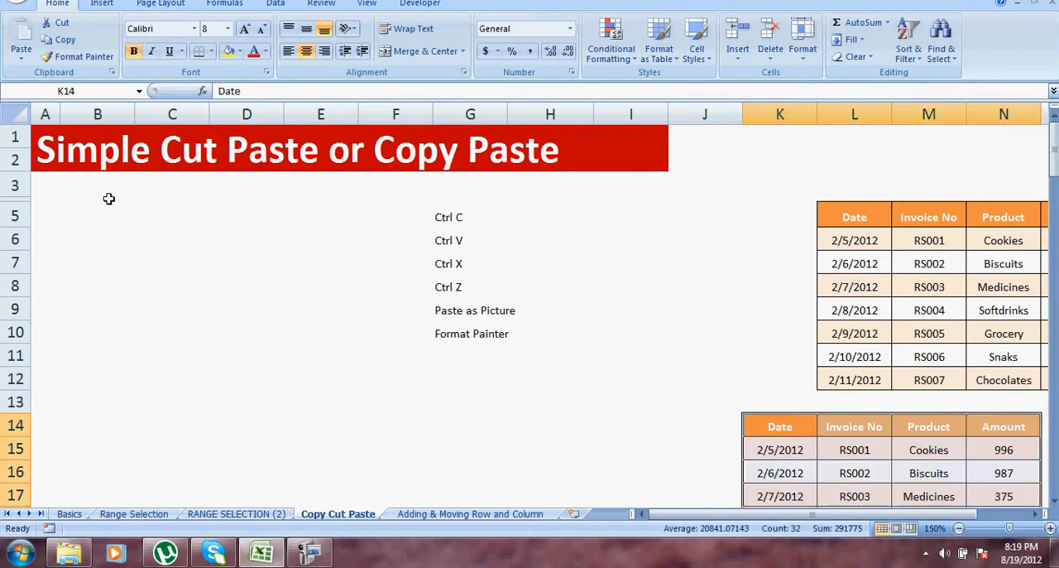
Undo the table's cut and paste, clear the cut marquee, and select cell I6.
{"action": "key", "text": "ctrl+z"}
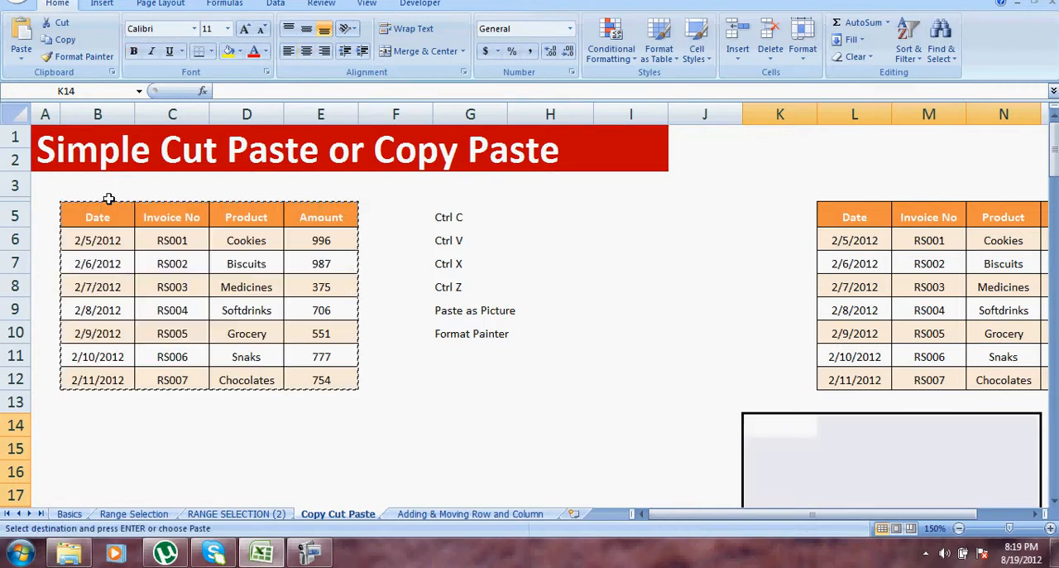
{"action": "key", "text": "Escape"}
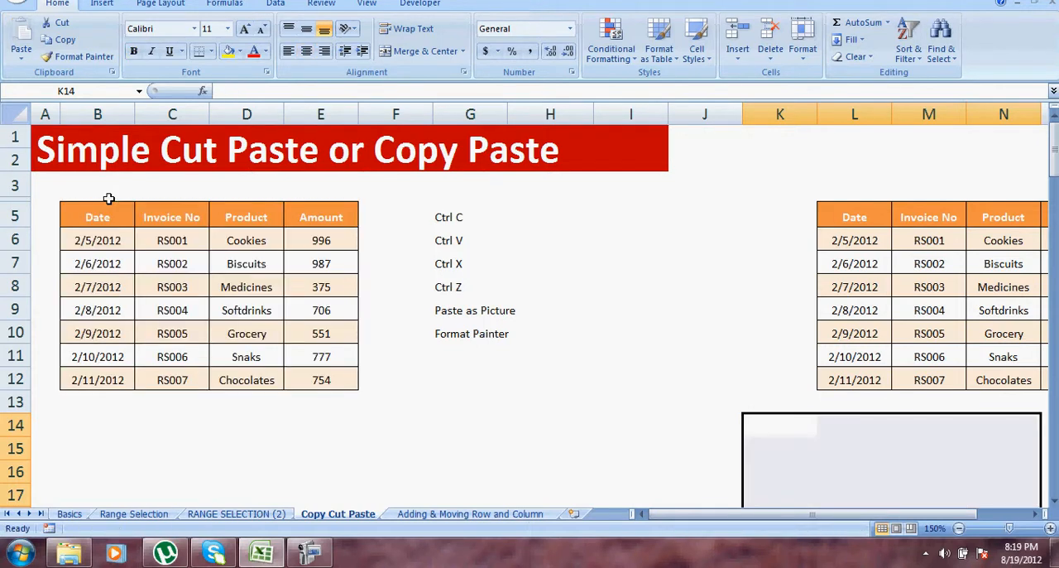
{"action": "left_click", "coordinate": [613, 235]}
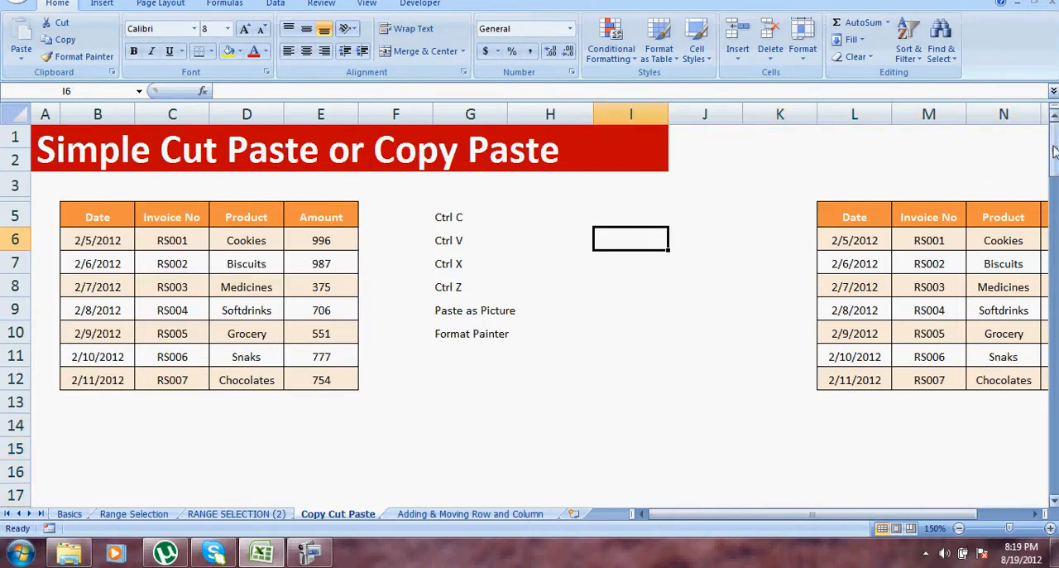
Pick up the formatting of table B5:E12 with Format Painter locked on, and apply it starting at E15 and J16.
{"action": "mouse_move", "coordinate": [1054, 150]}
{"action": "left_mouse_down"}
{"action": "mouse_move", "coordinate": [1055, 169]}
{"action": "mouse_move", "coordinate": [1055, 157]}
{"action": "left_mouse_up"}
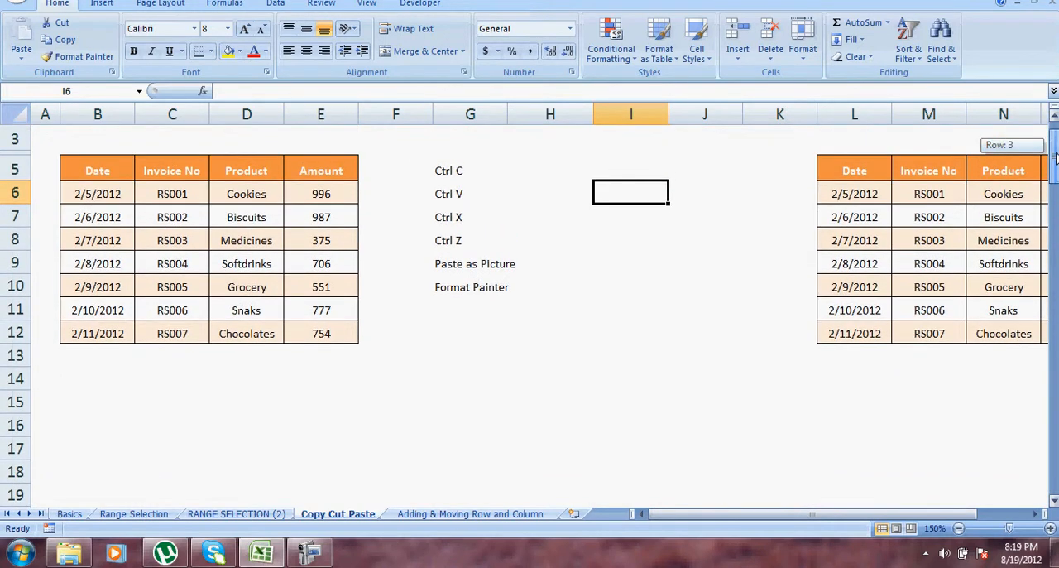
{"action": "left_click", "coordinate": [464, 286]}
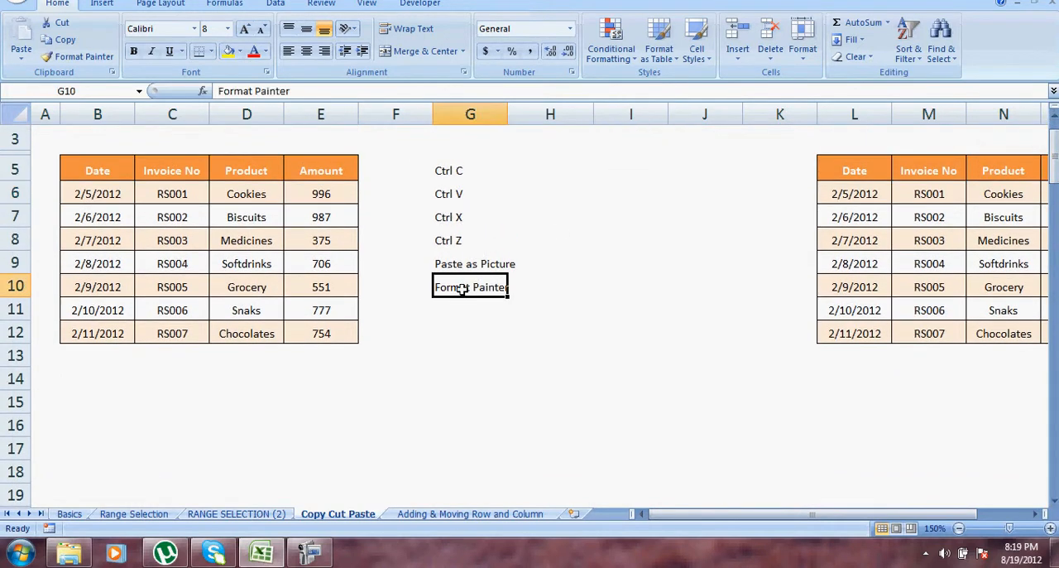
{"action": "left_click_drag", "start_coordinate": [97, 171], "coordinate": [302, 329]}
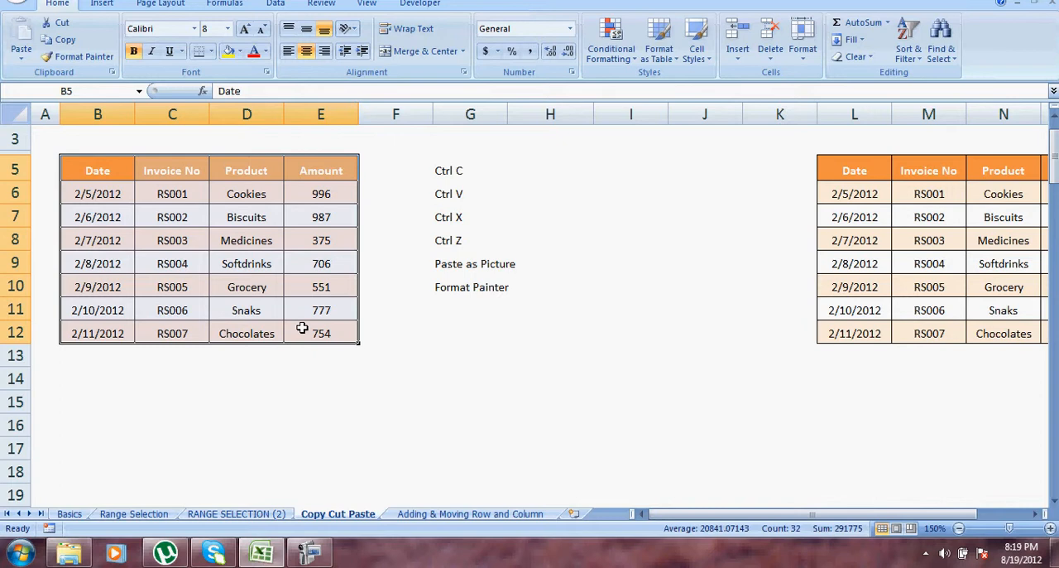
{"action": "left_click", "coordinate": [231, 327]}
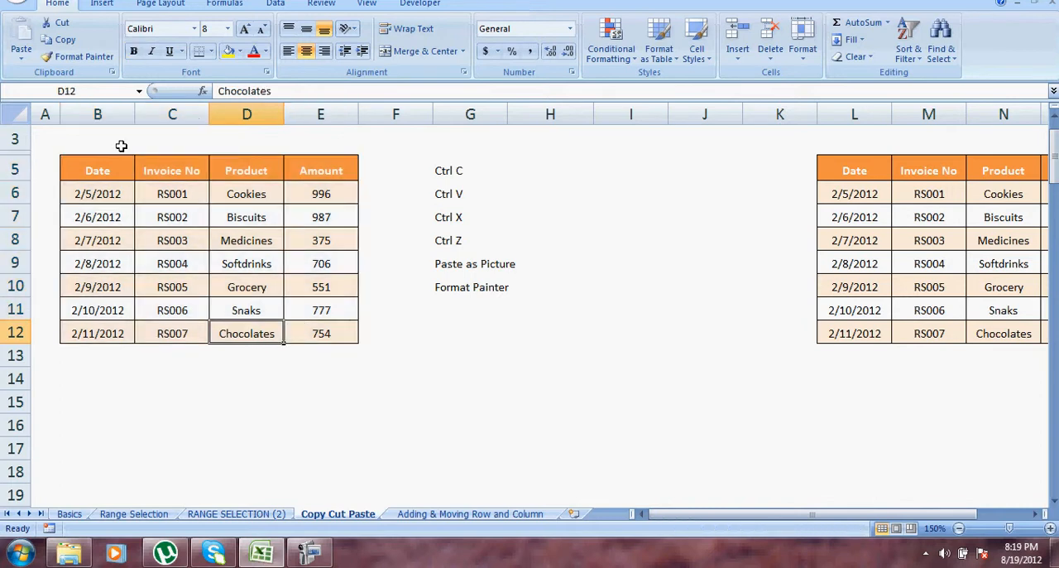
{"action": "left_click_drag", "start_coordinate": [109, 166], "coordinate": [293, 324]}
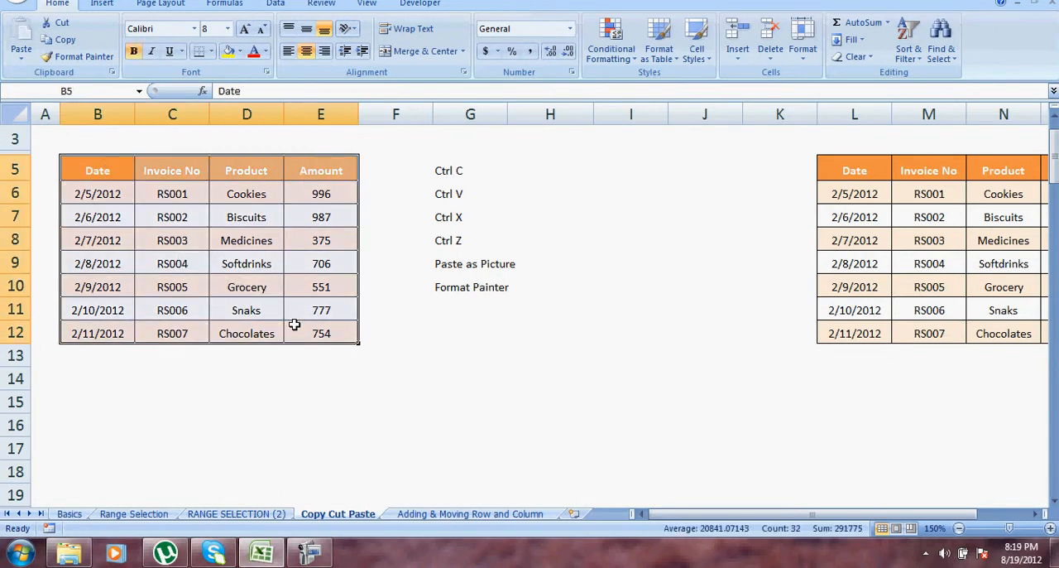
{"action": "left_click", "coordinate": [81, 60]}
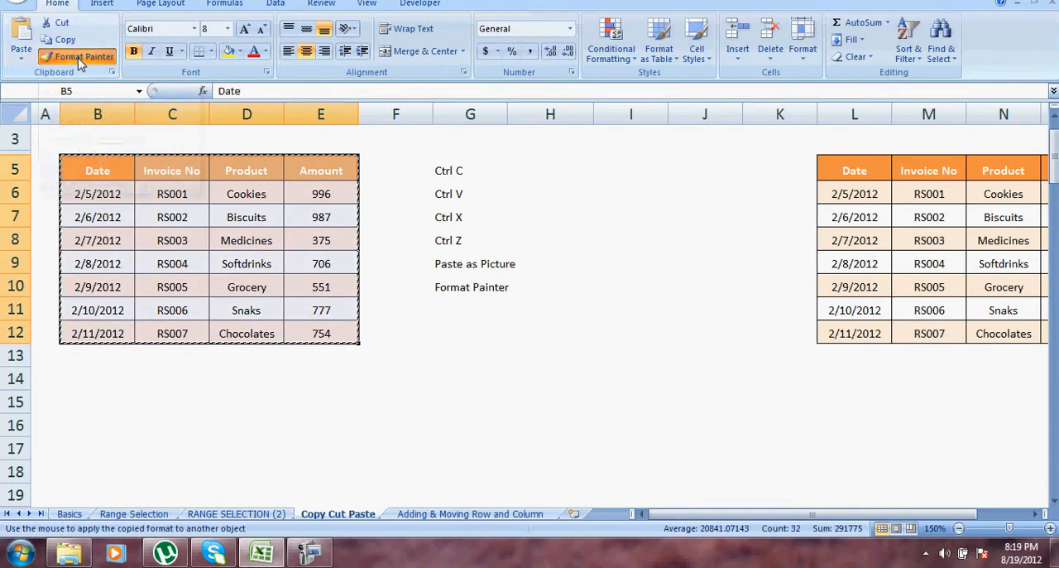
{"action": "left_click", "coordinate": [299, 410]}
{"action": "left_click", "coordinate": [705, 423]}
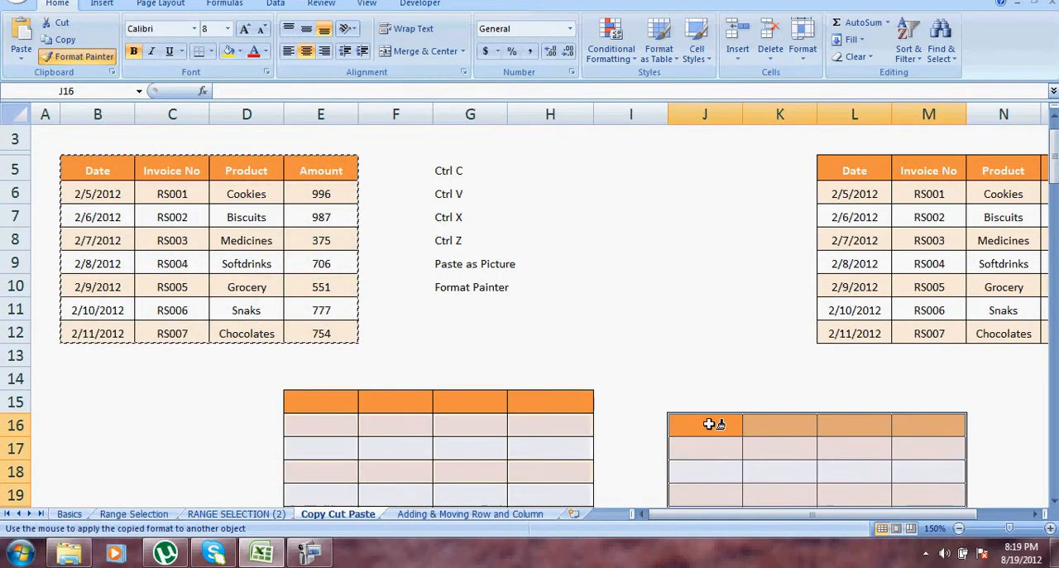
Apply the copied table formatting to more empty areas starting at H30, E31, F40, K39, M31 and B31.
{"action": "left_click_drag", "start_coordinate": [1053, 163], "coordinate": [1052, 240]}
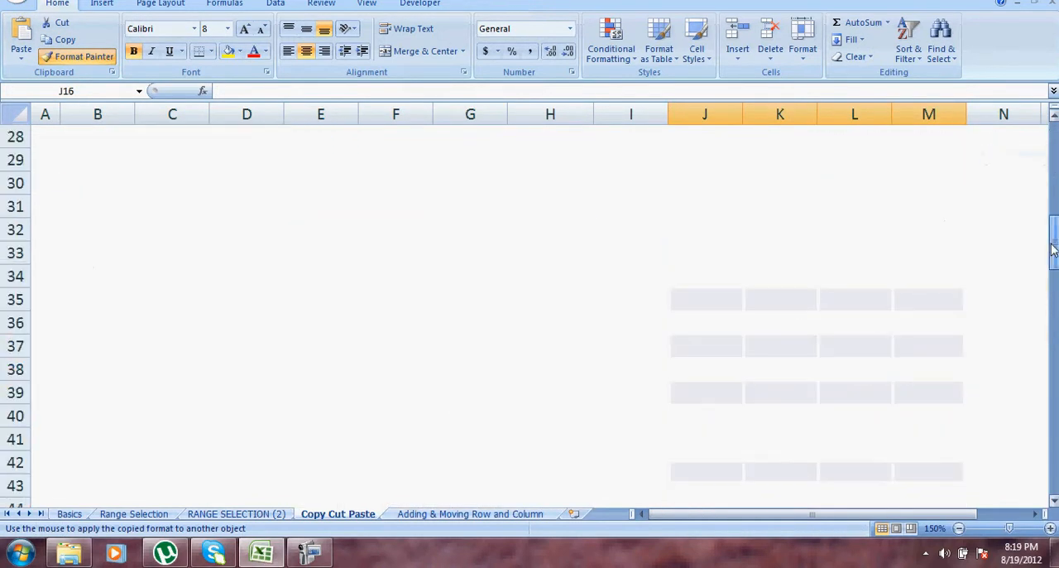
{"action": "left_click", "coordinate": [586, 174]}
{"action": "left_click", "coordinate": [285, 205]}
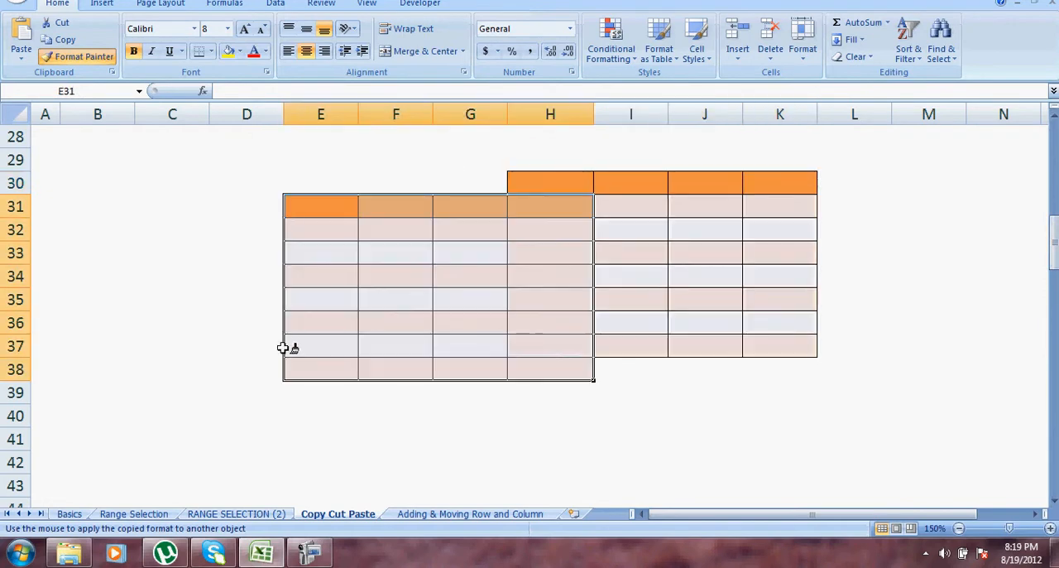
{"action": "left_click", "coordinate": [370, 418]}
{"action": "left_click", "coordinate": [784, 401]}
{"action": "left_click", "coordinate": [962, 201]}
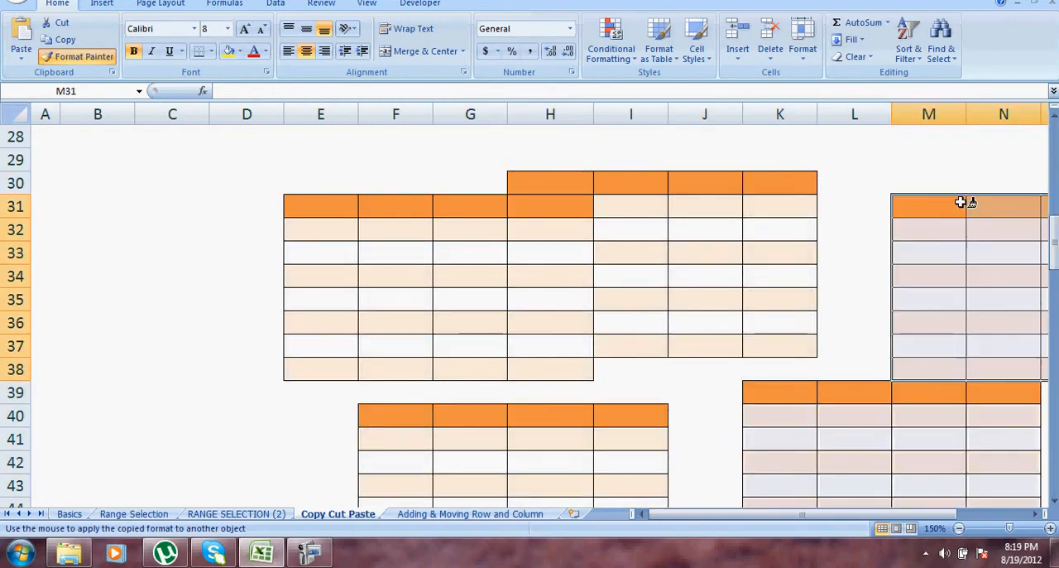
{"action": "left_click", "coordinate": [87, 206]}
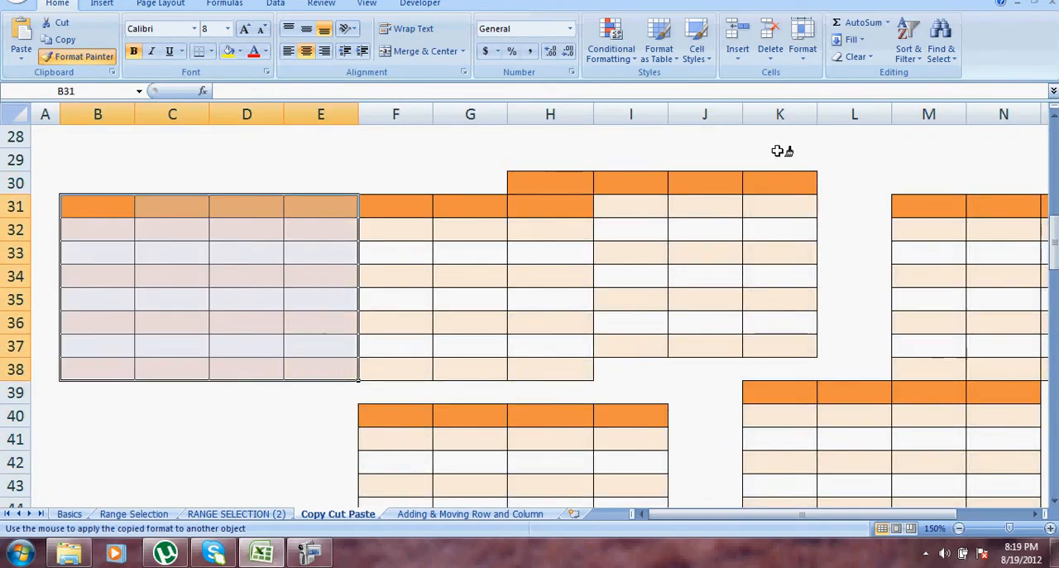
Turn off Format Painter and select cell I8 near the start of the sheet.
{"action": "left_click", "coordinate": [1056, 138]}
{"action": "left_click", "coordinate": [1056, 138]}
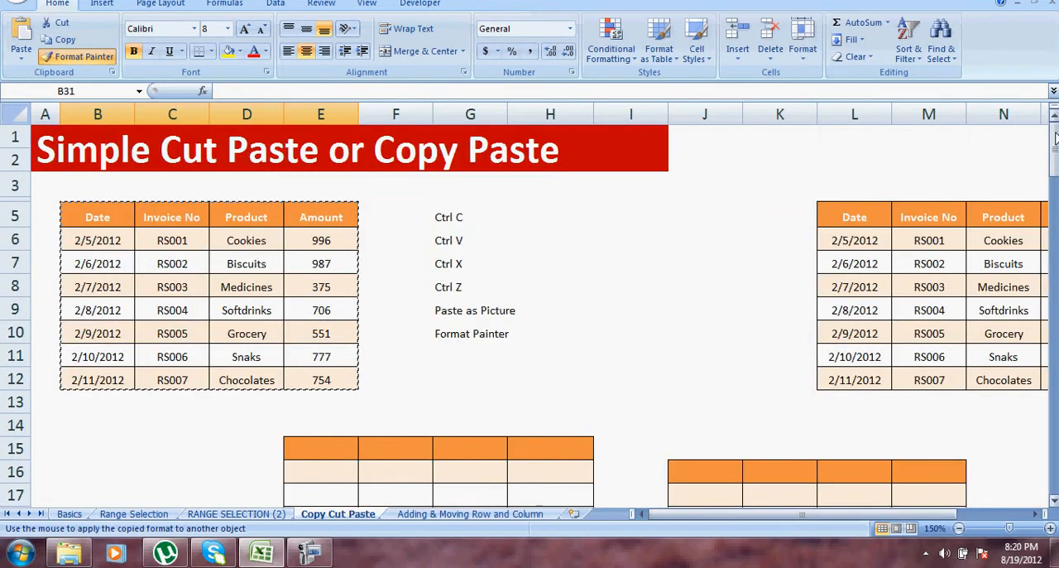
{"action": "key", "text": "Escape"}
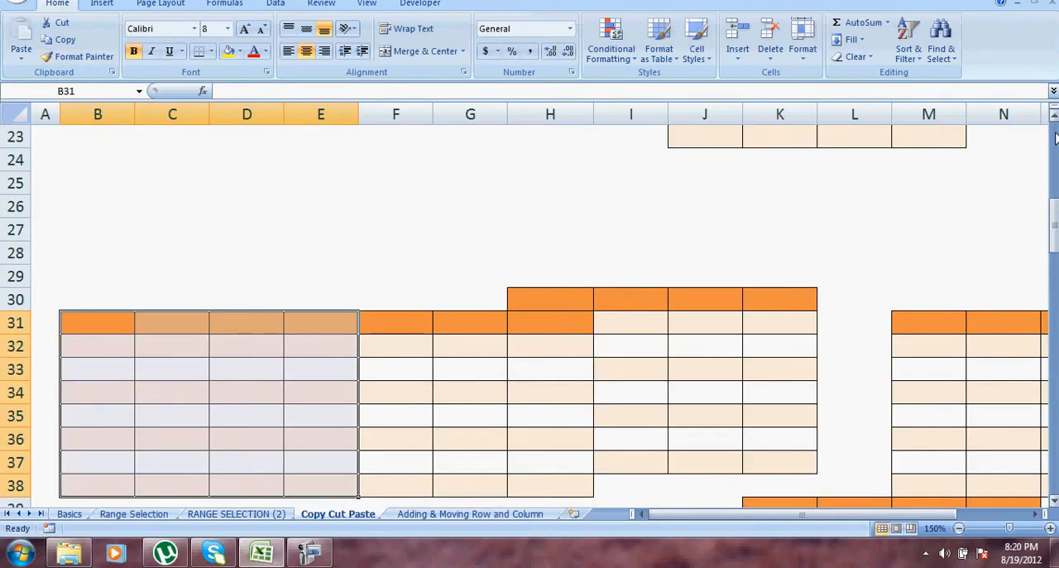
{"action": "left_click", "coordinate": [1056, 138]}
{"action": "left_click", "coordinate": [1056, 139]}
{"action": "left_click", "coordinate": [642, 281]}
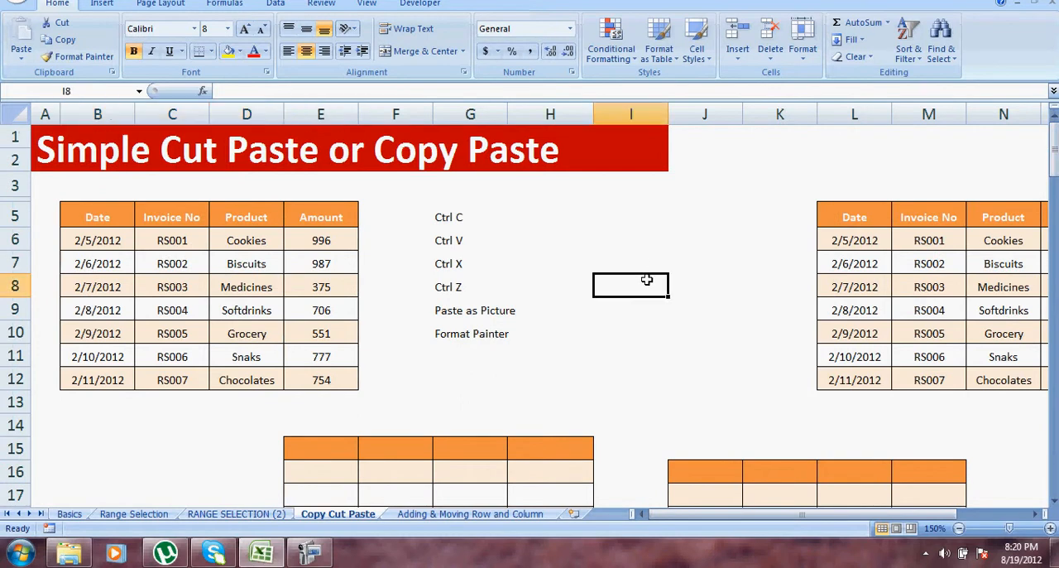